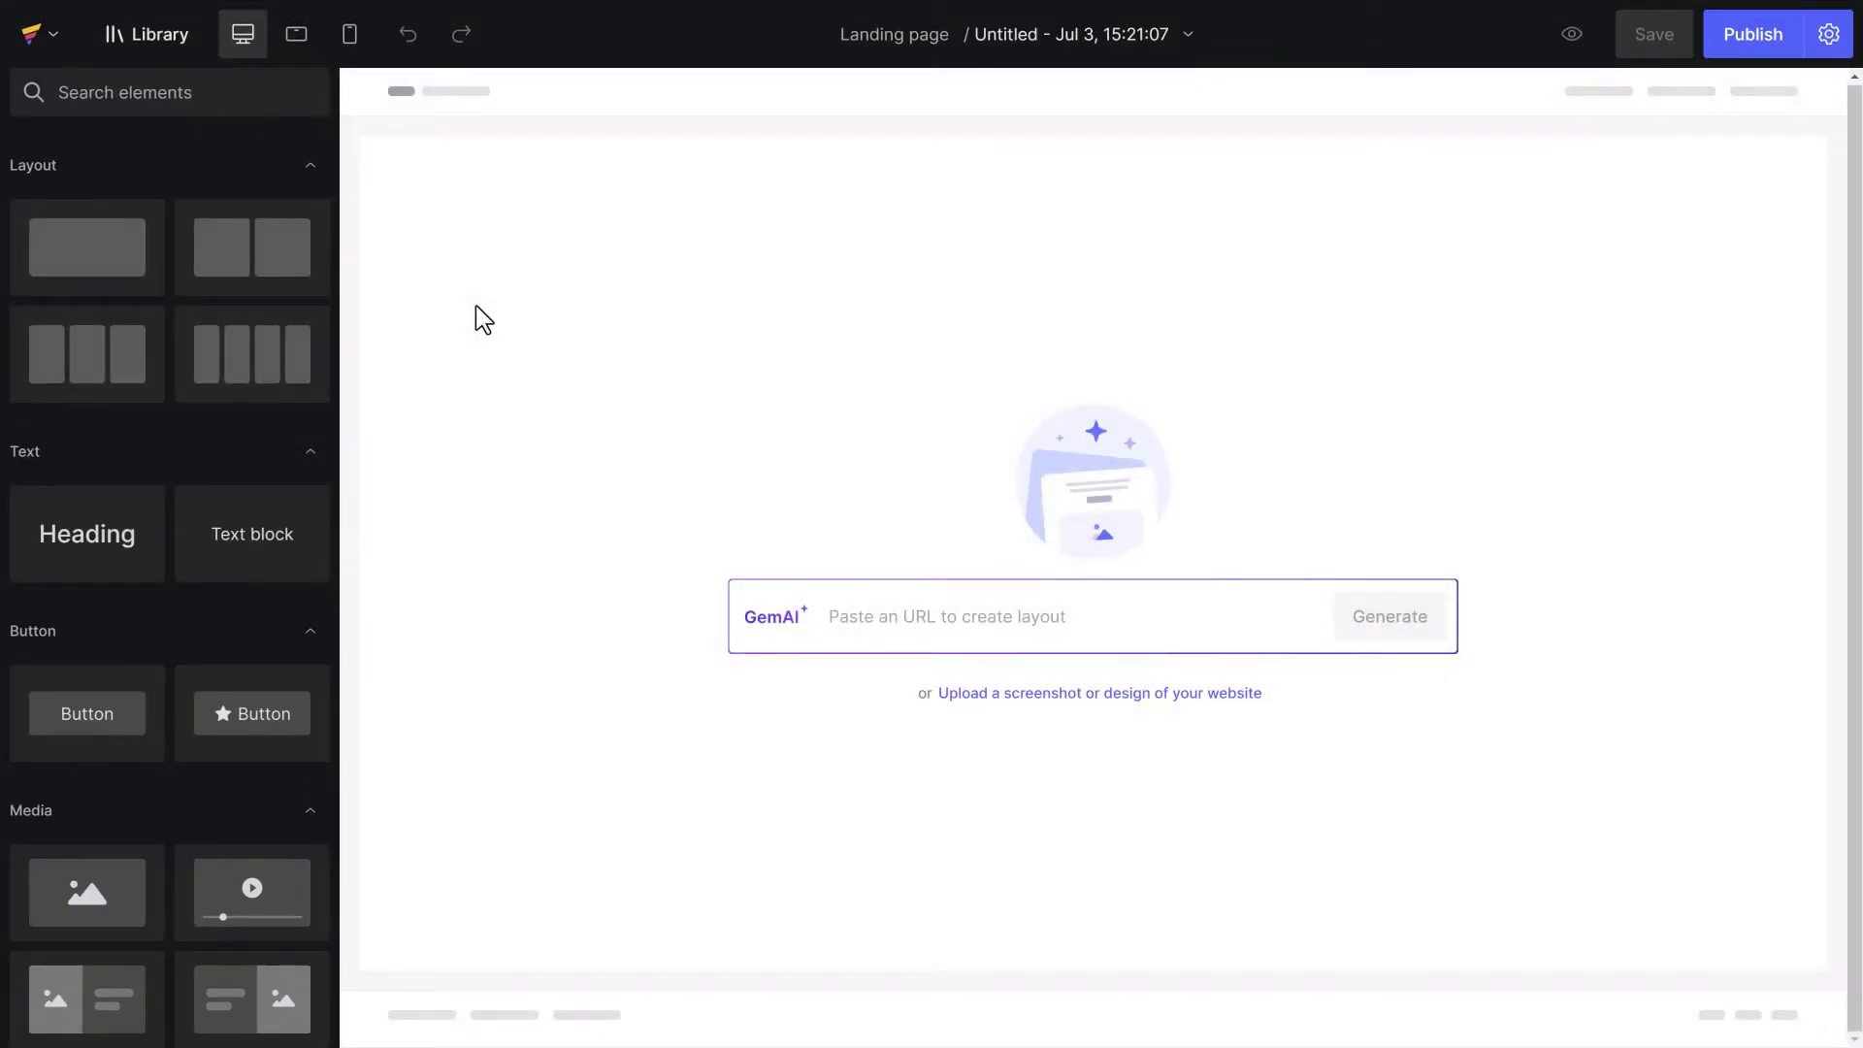
- Add a row and try 2- through 6-column layouts, ending on two equal columns
drag(103, 266, 771, 521)
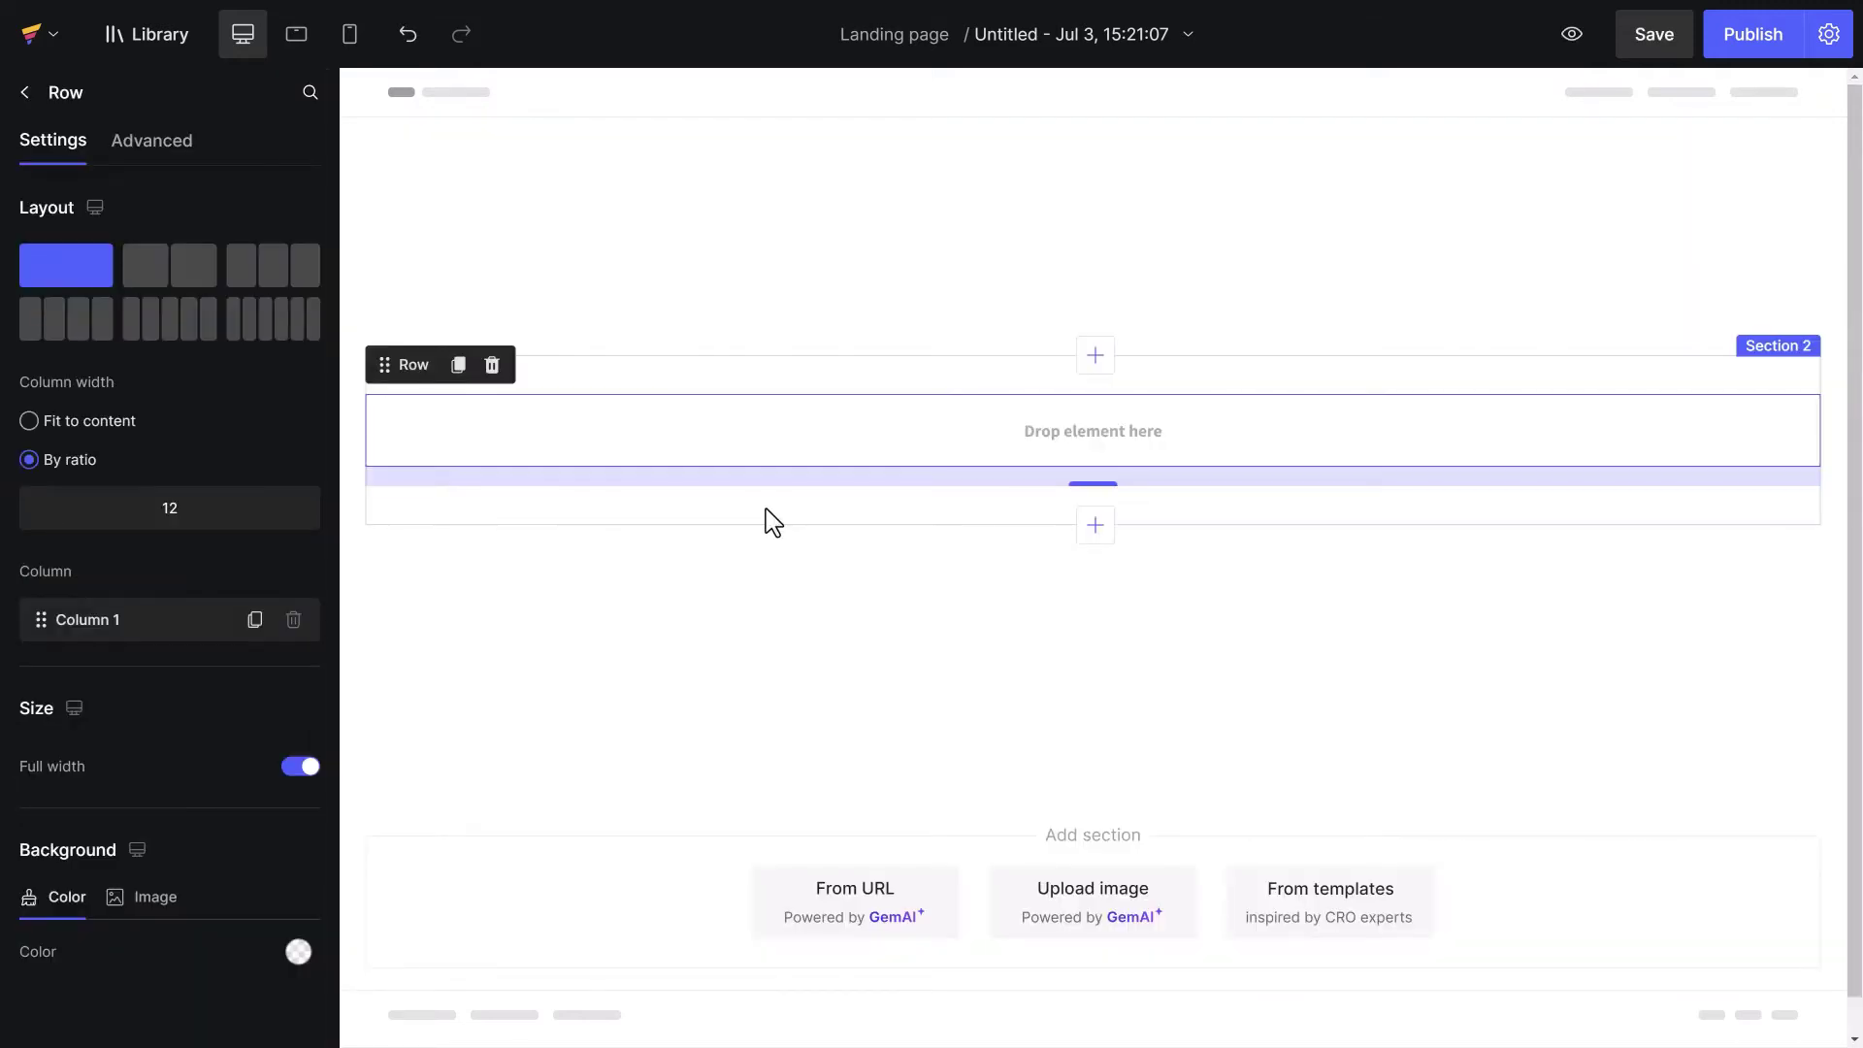
click(190, 294)
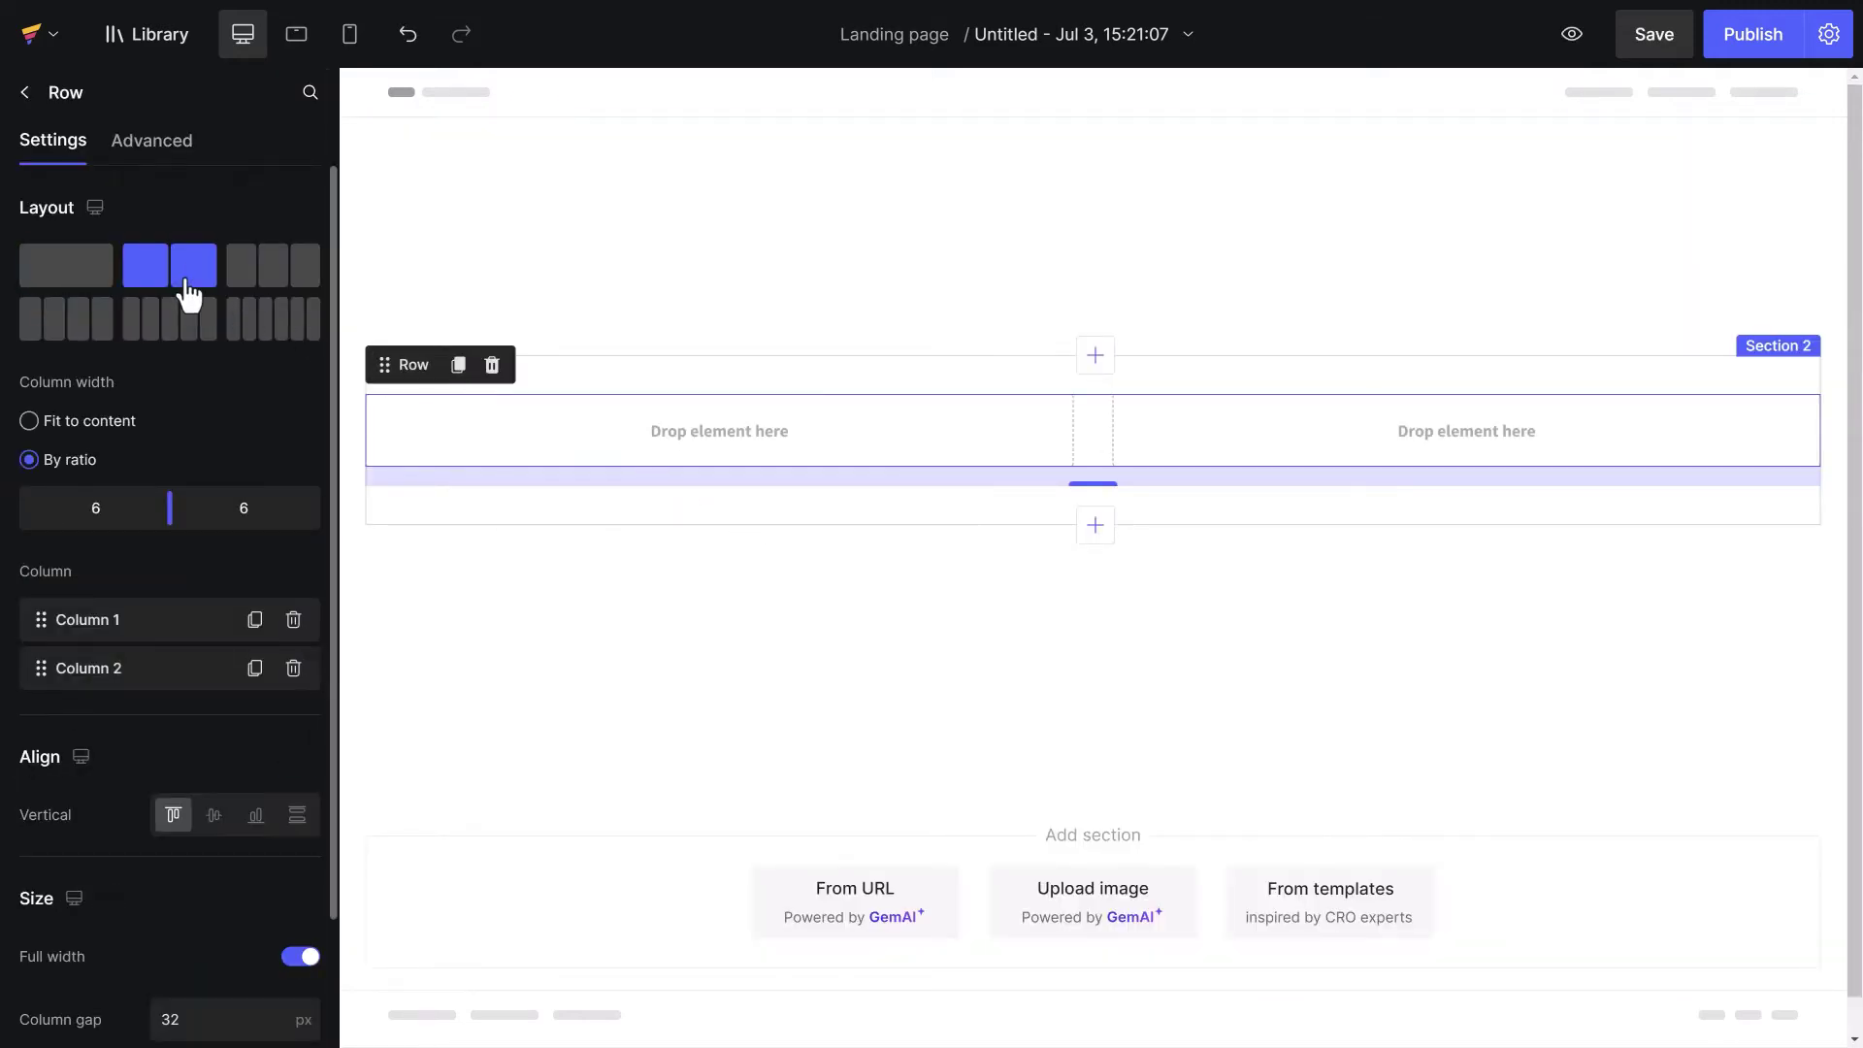
click(296, 291)
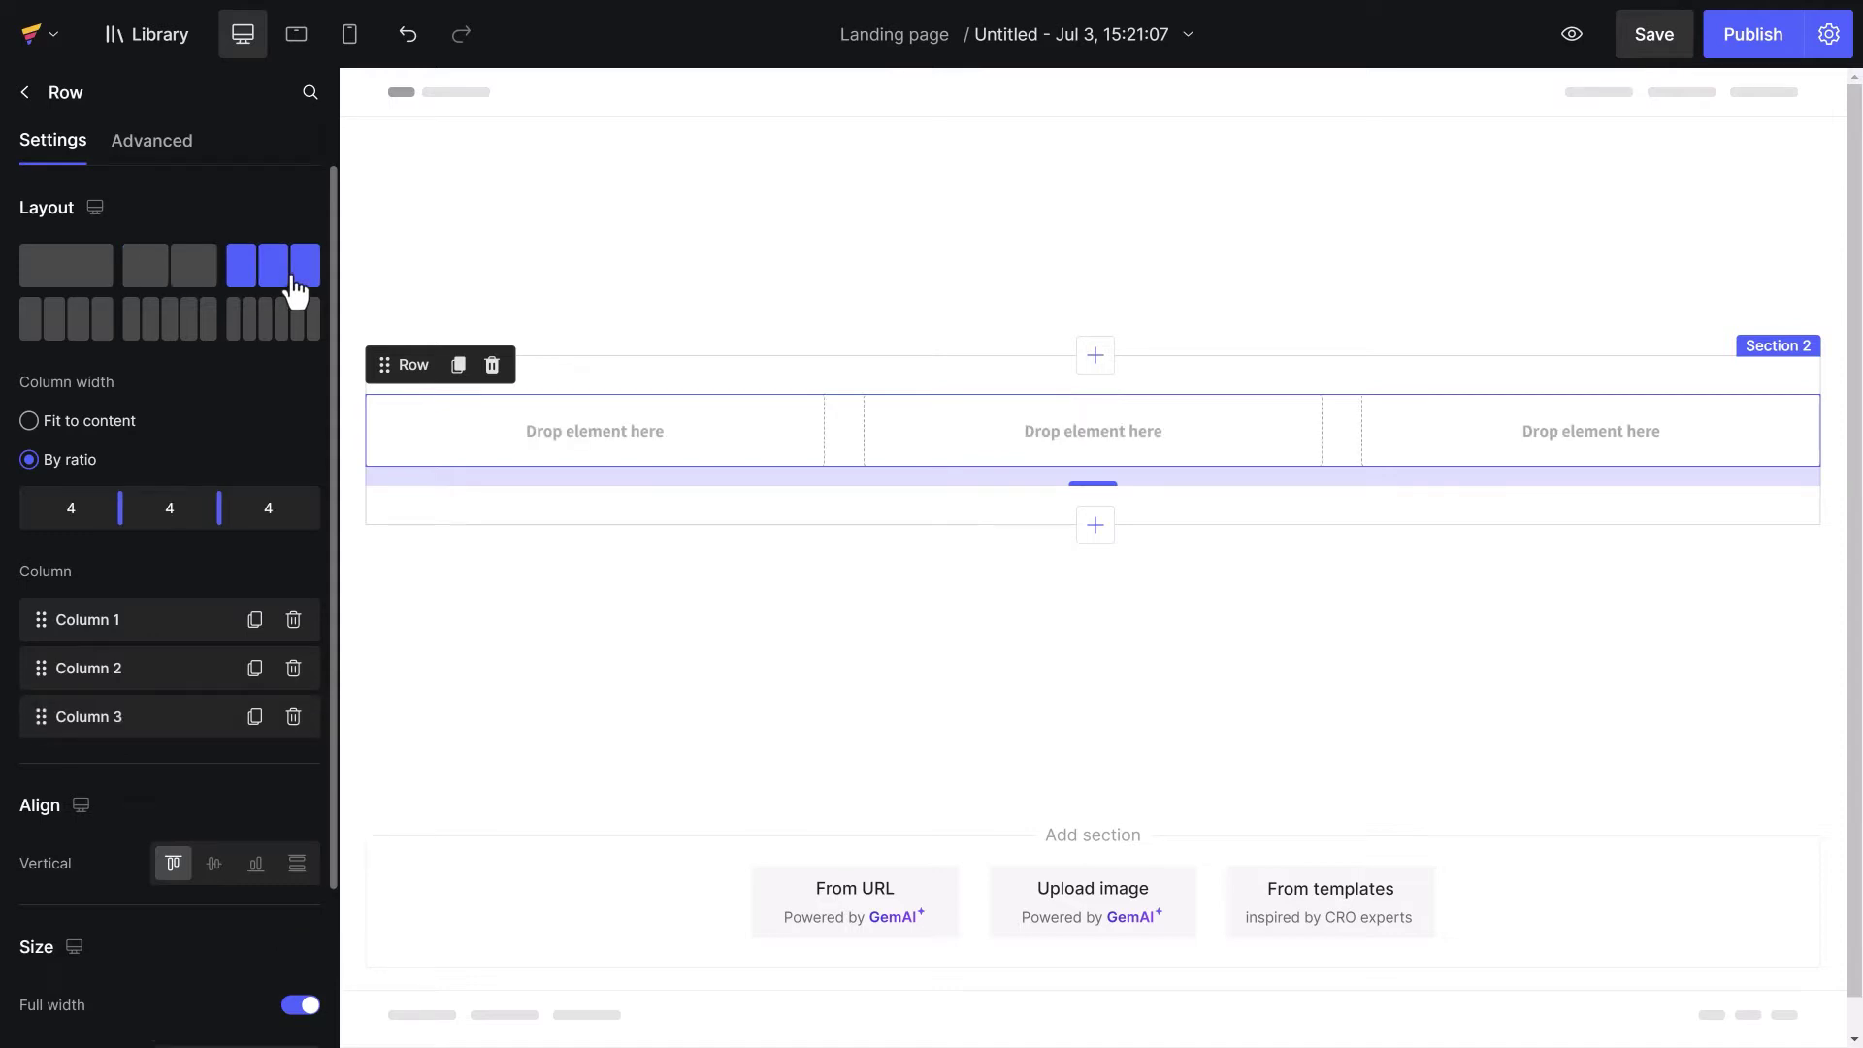
click(73, 335)
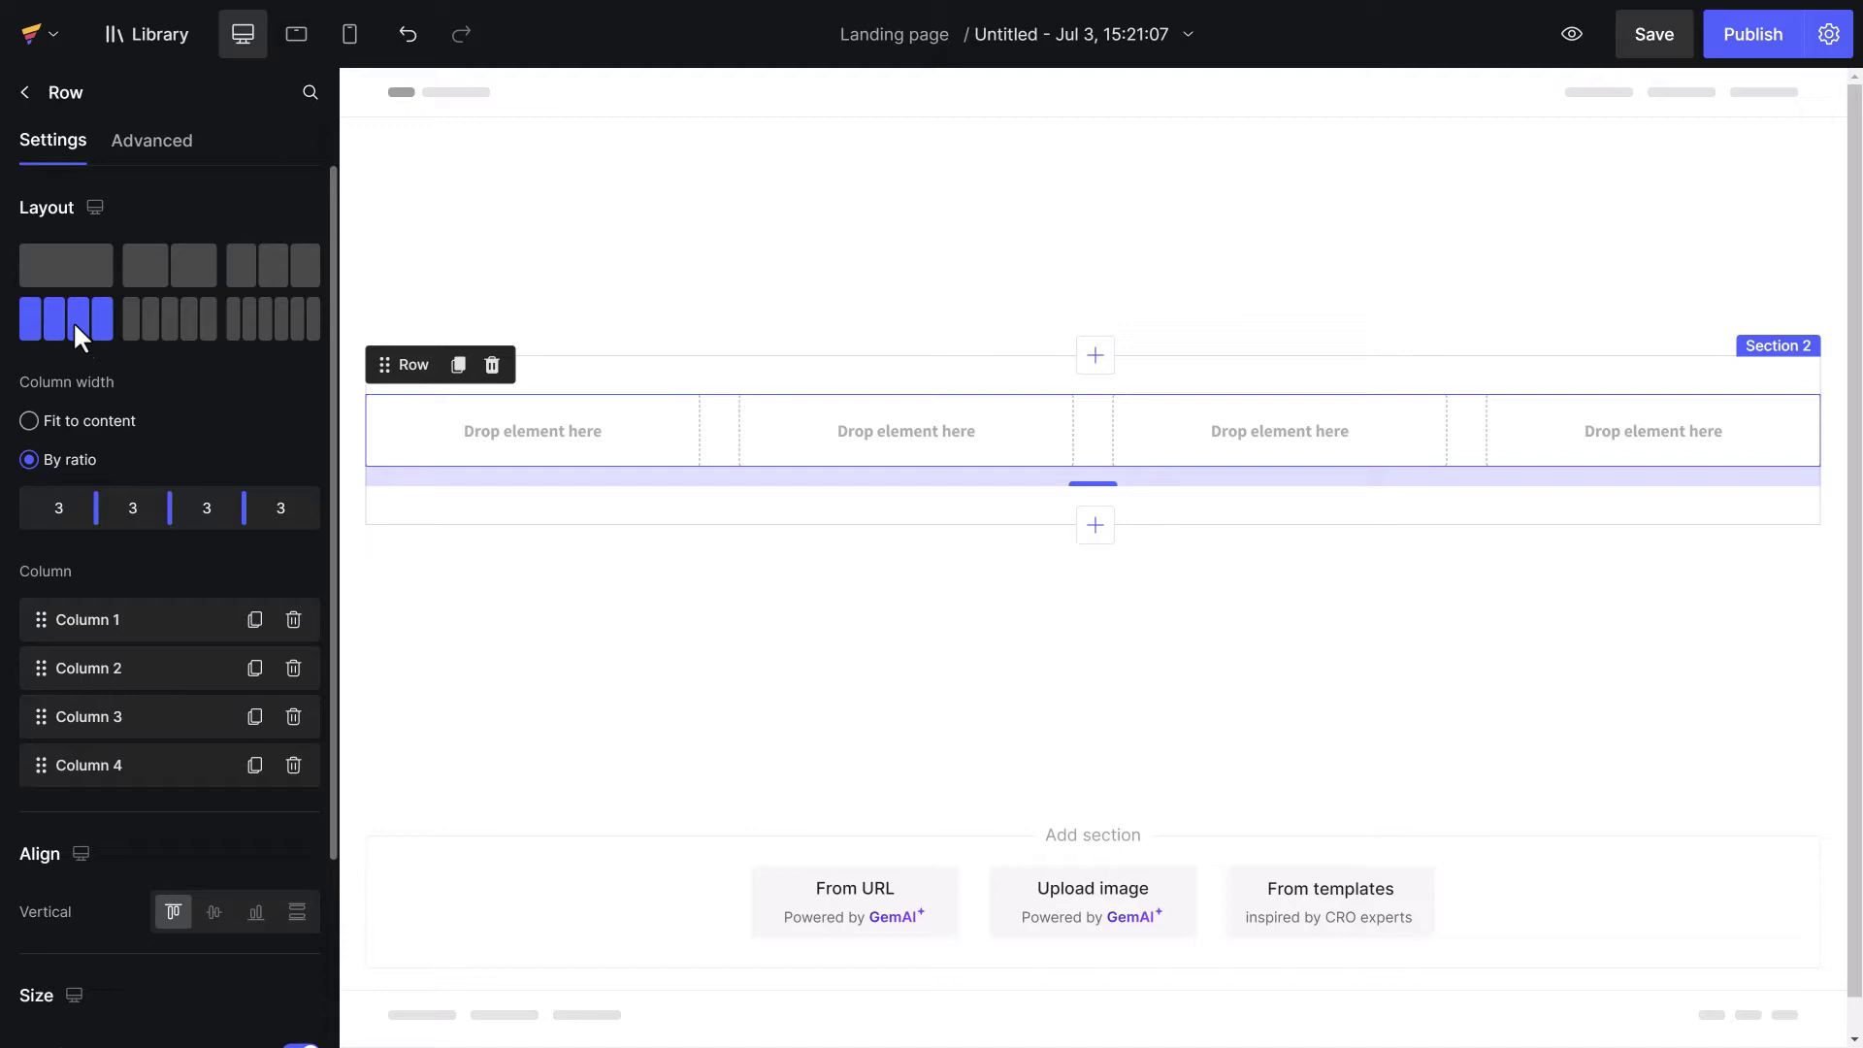
click(173, 334)
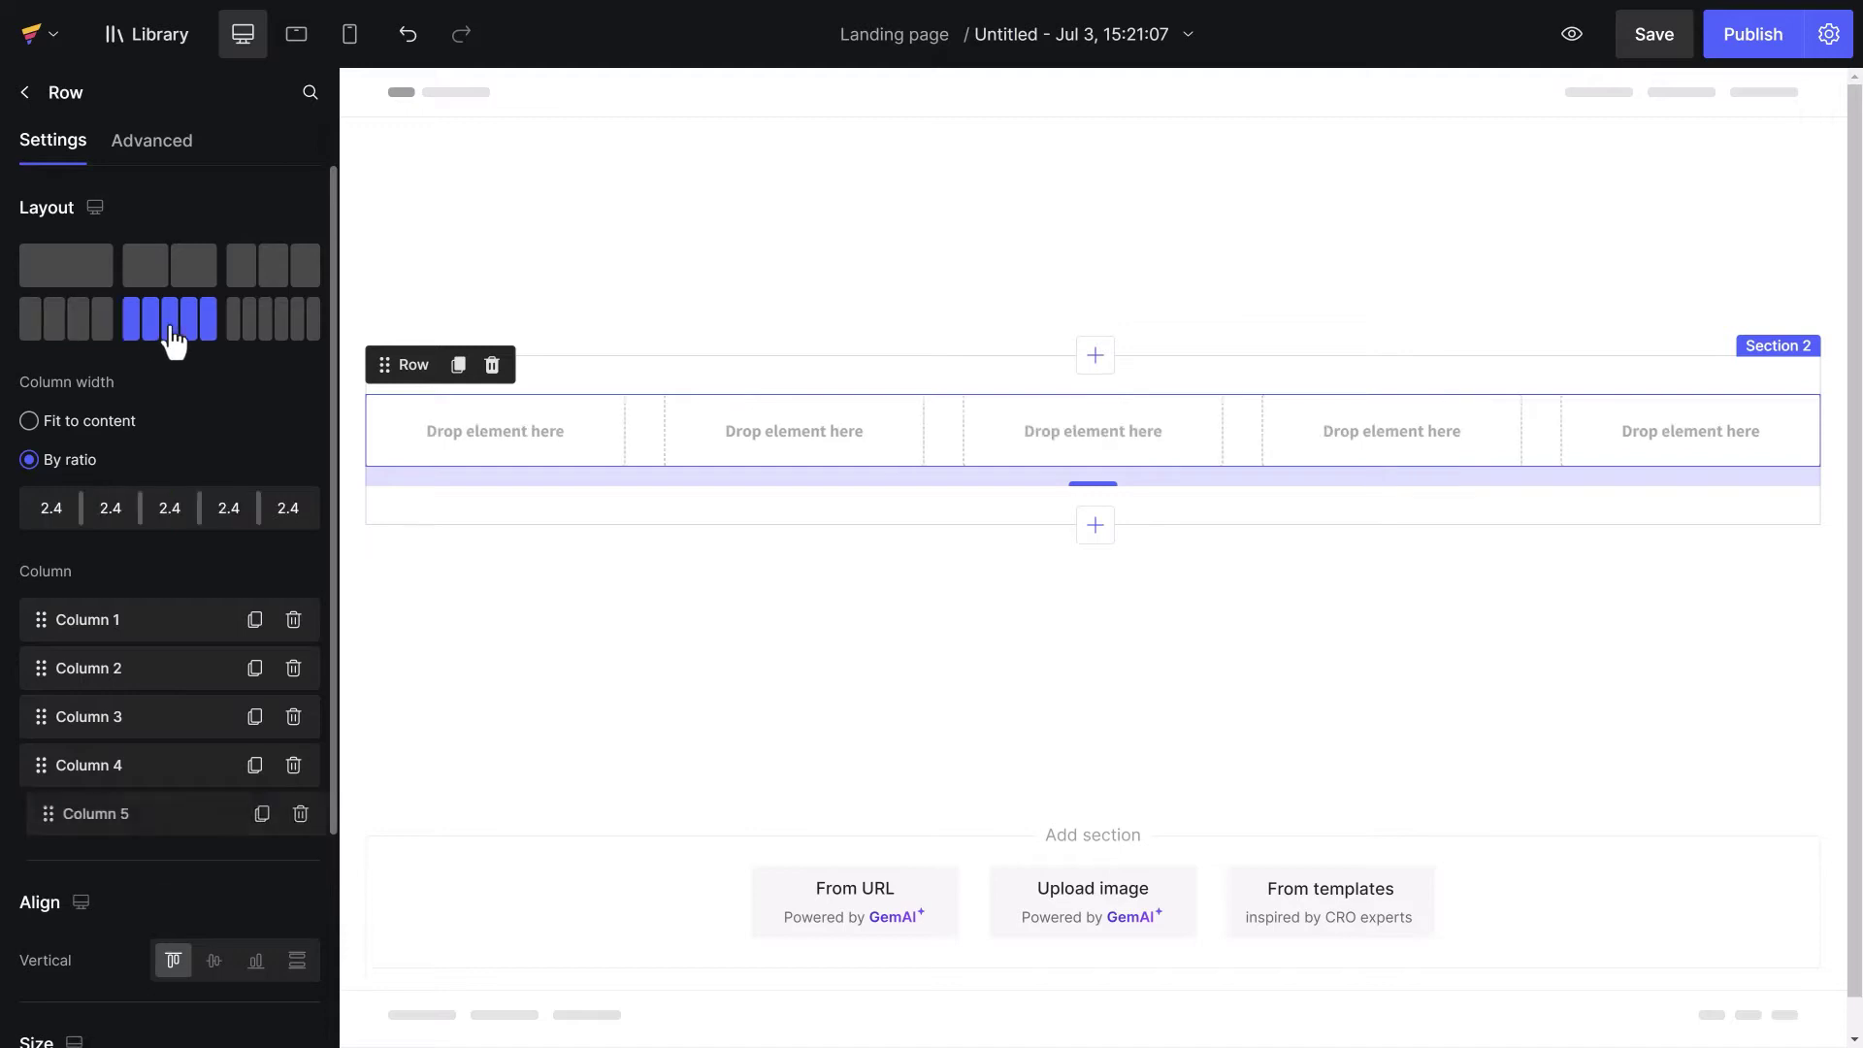
click(289, 335)
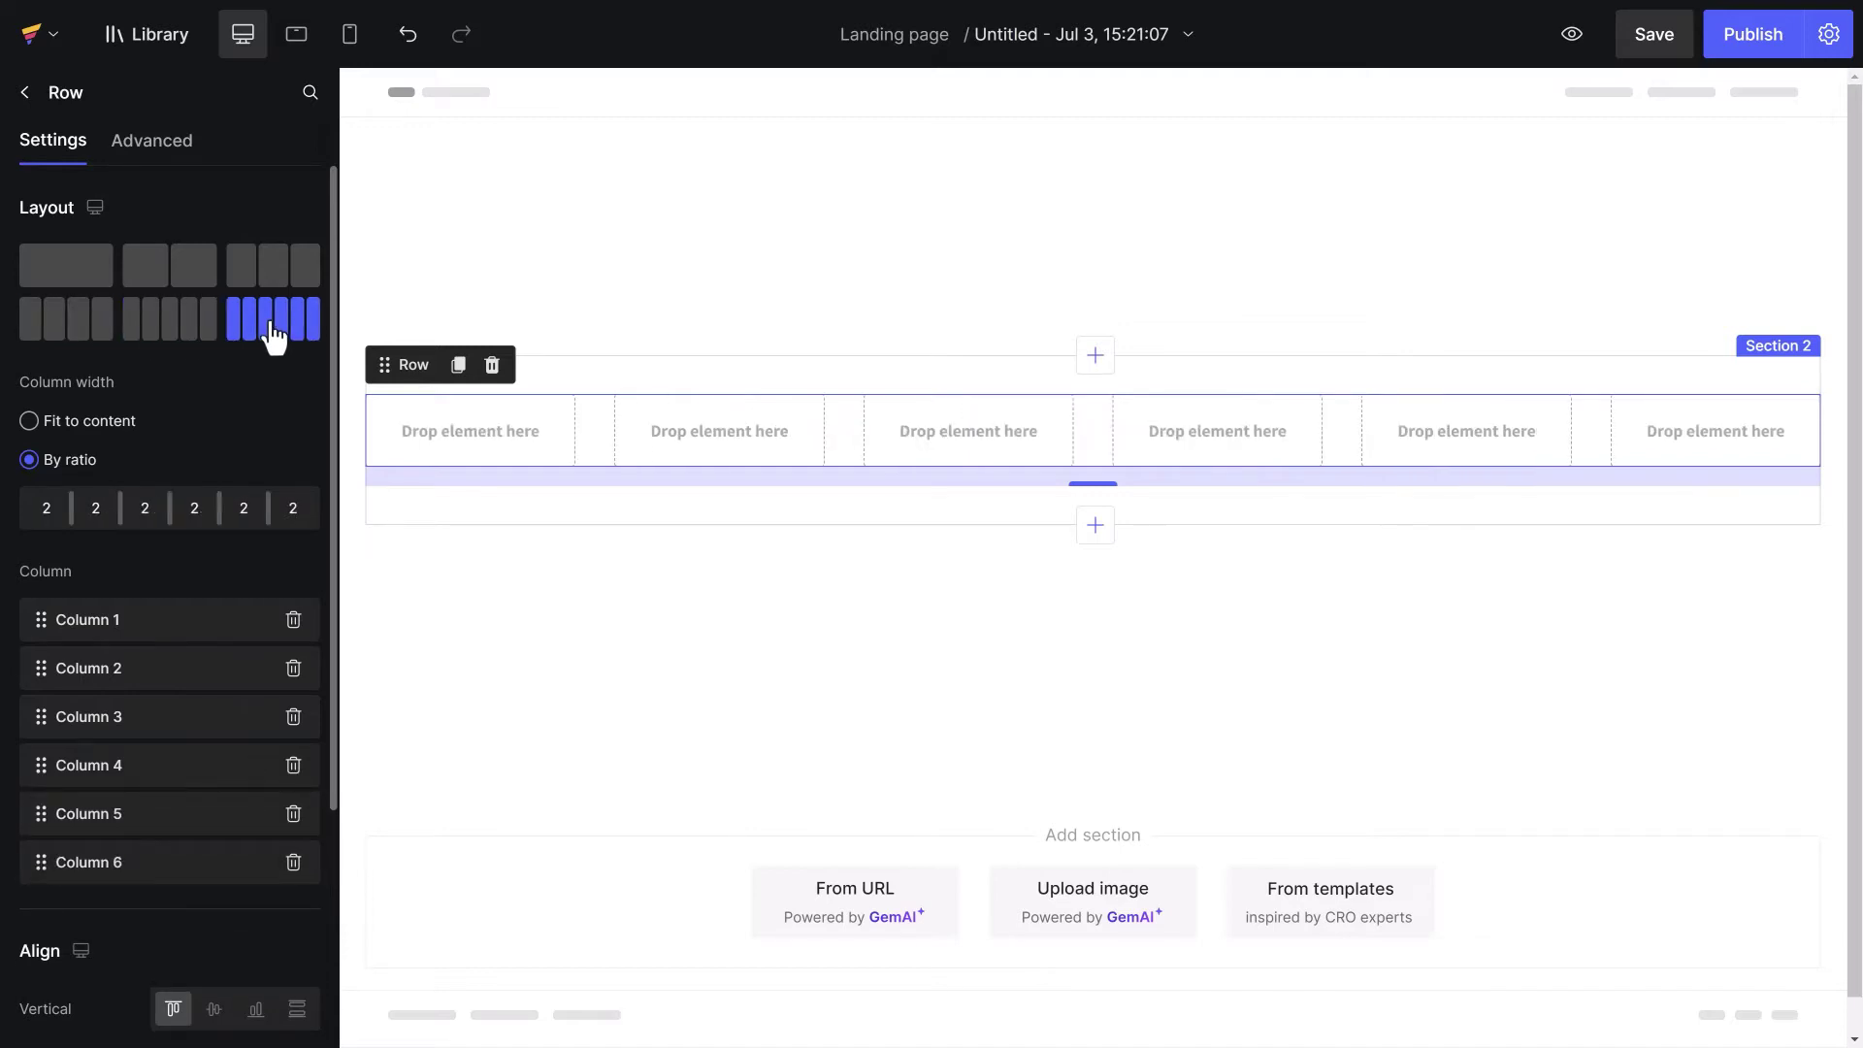
click(173, 284)
- Test dropping a Text block in the right column and a nested two-column Row in the left
click(24, 94)
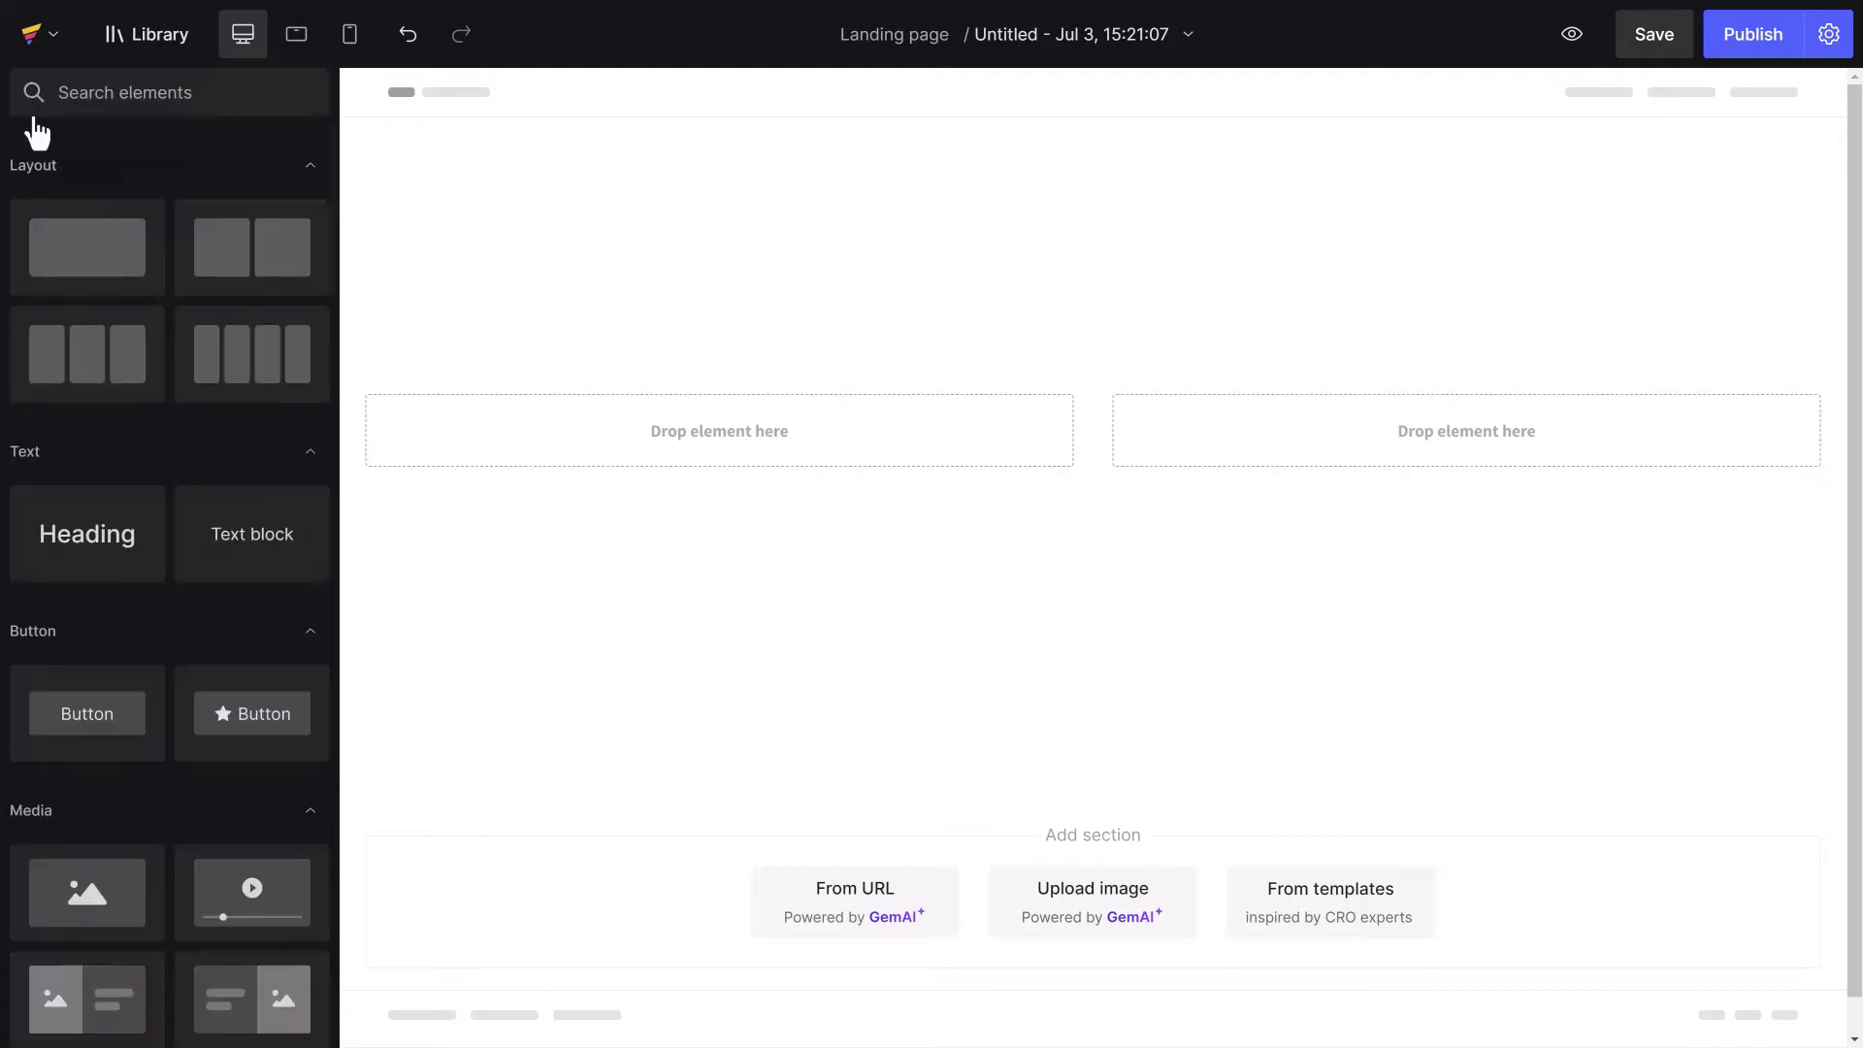
drag(249, 539, 1269, 432)
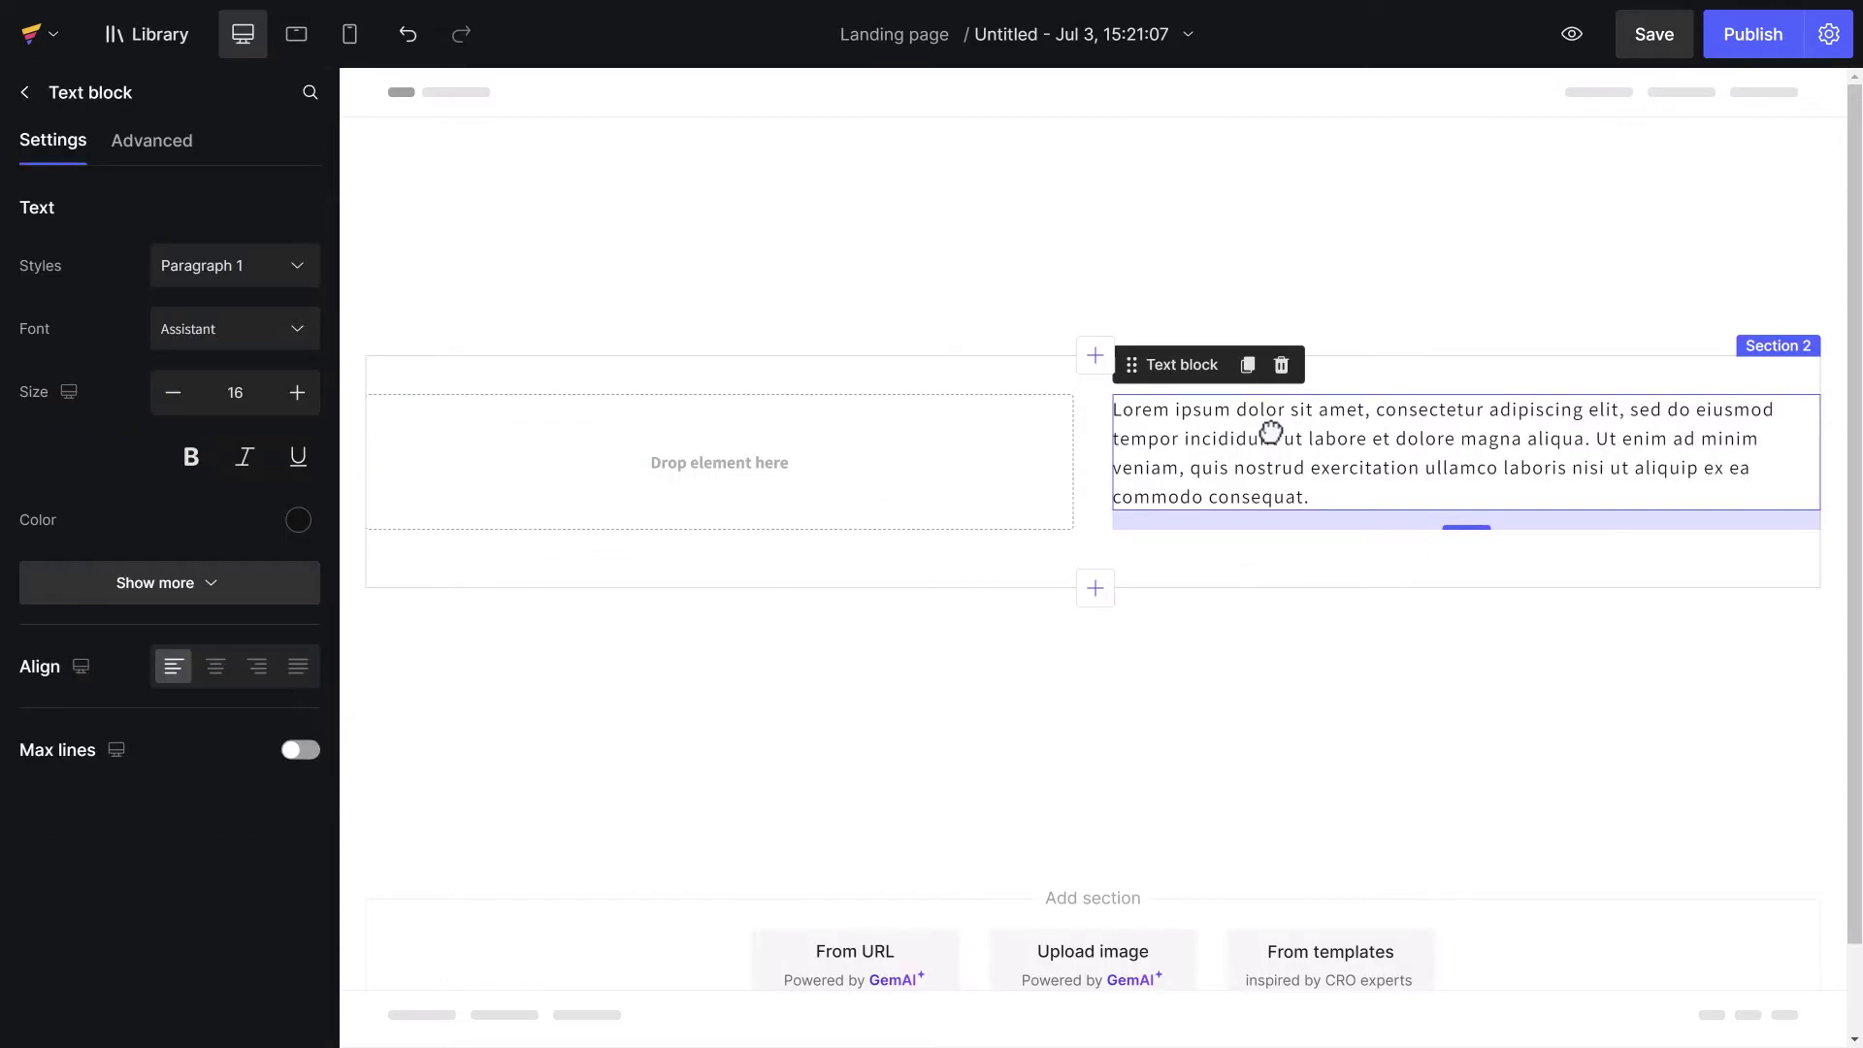
click(23, 95)
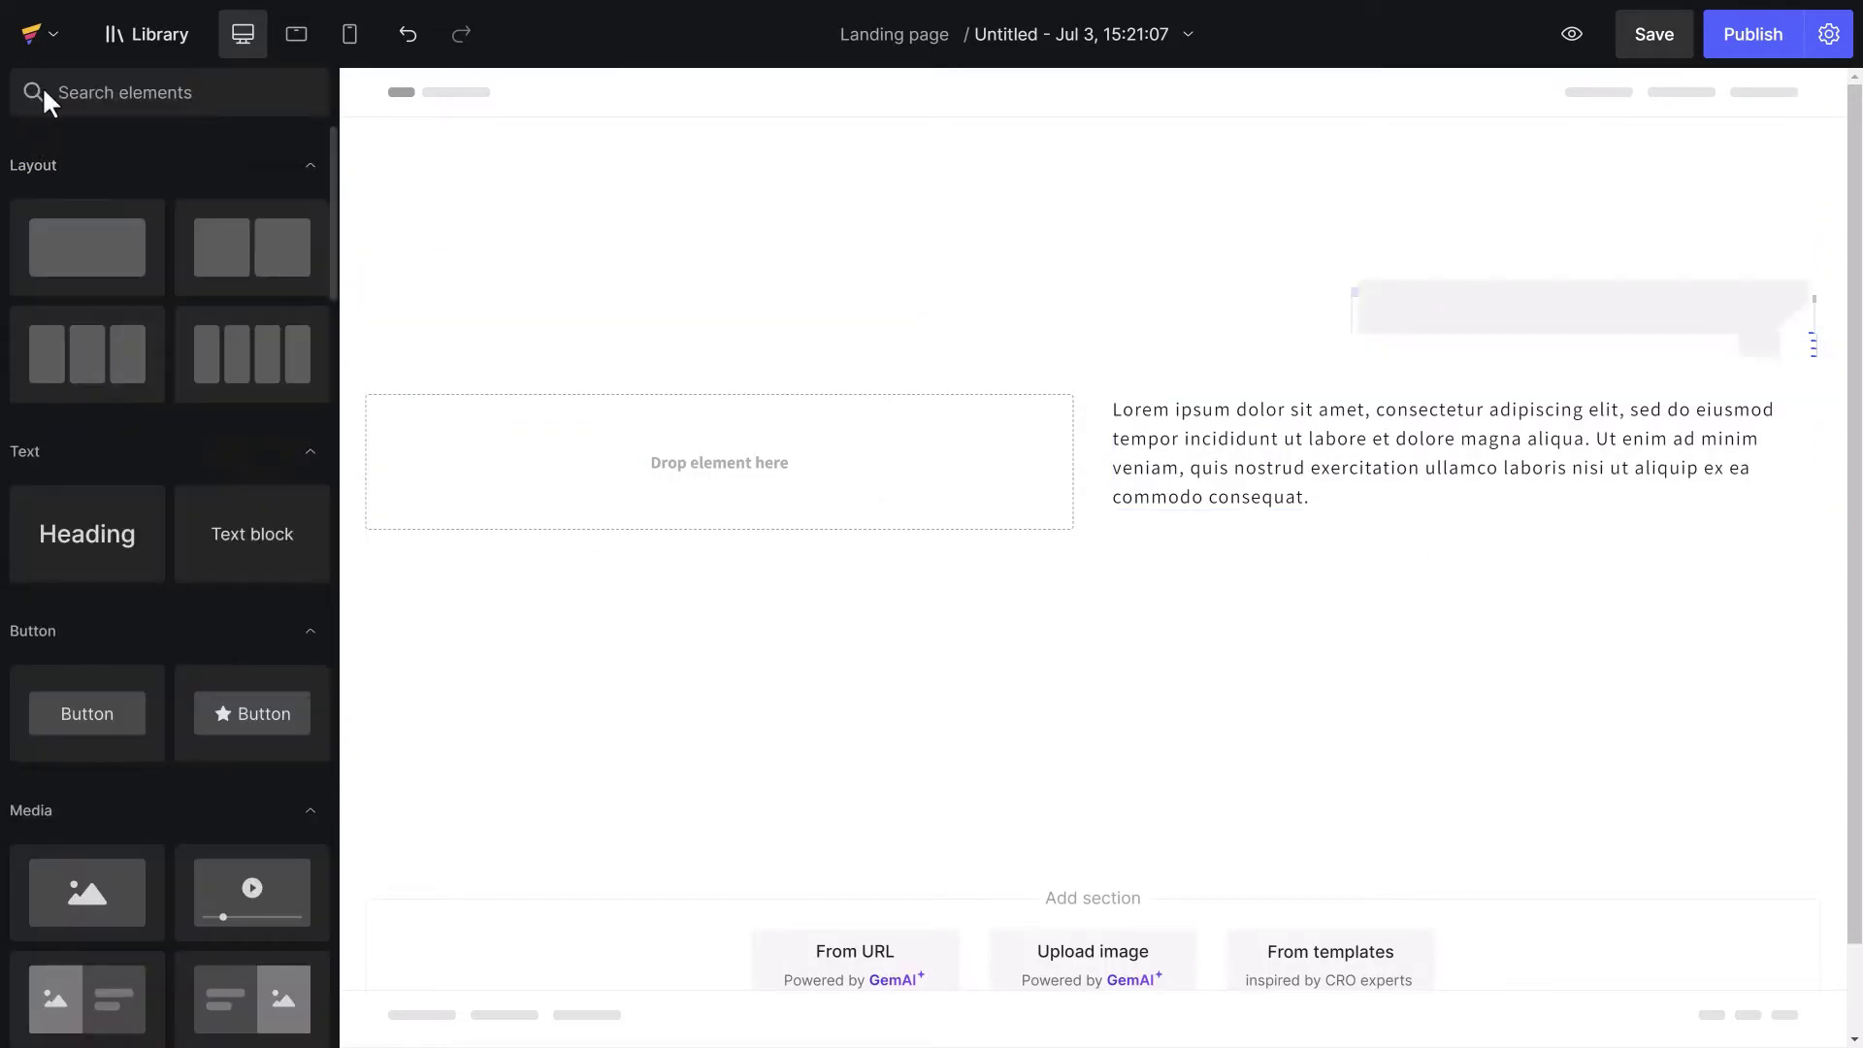
drag(225, 248, 626, 473)
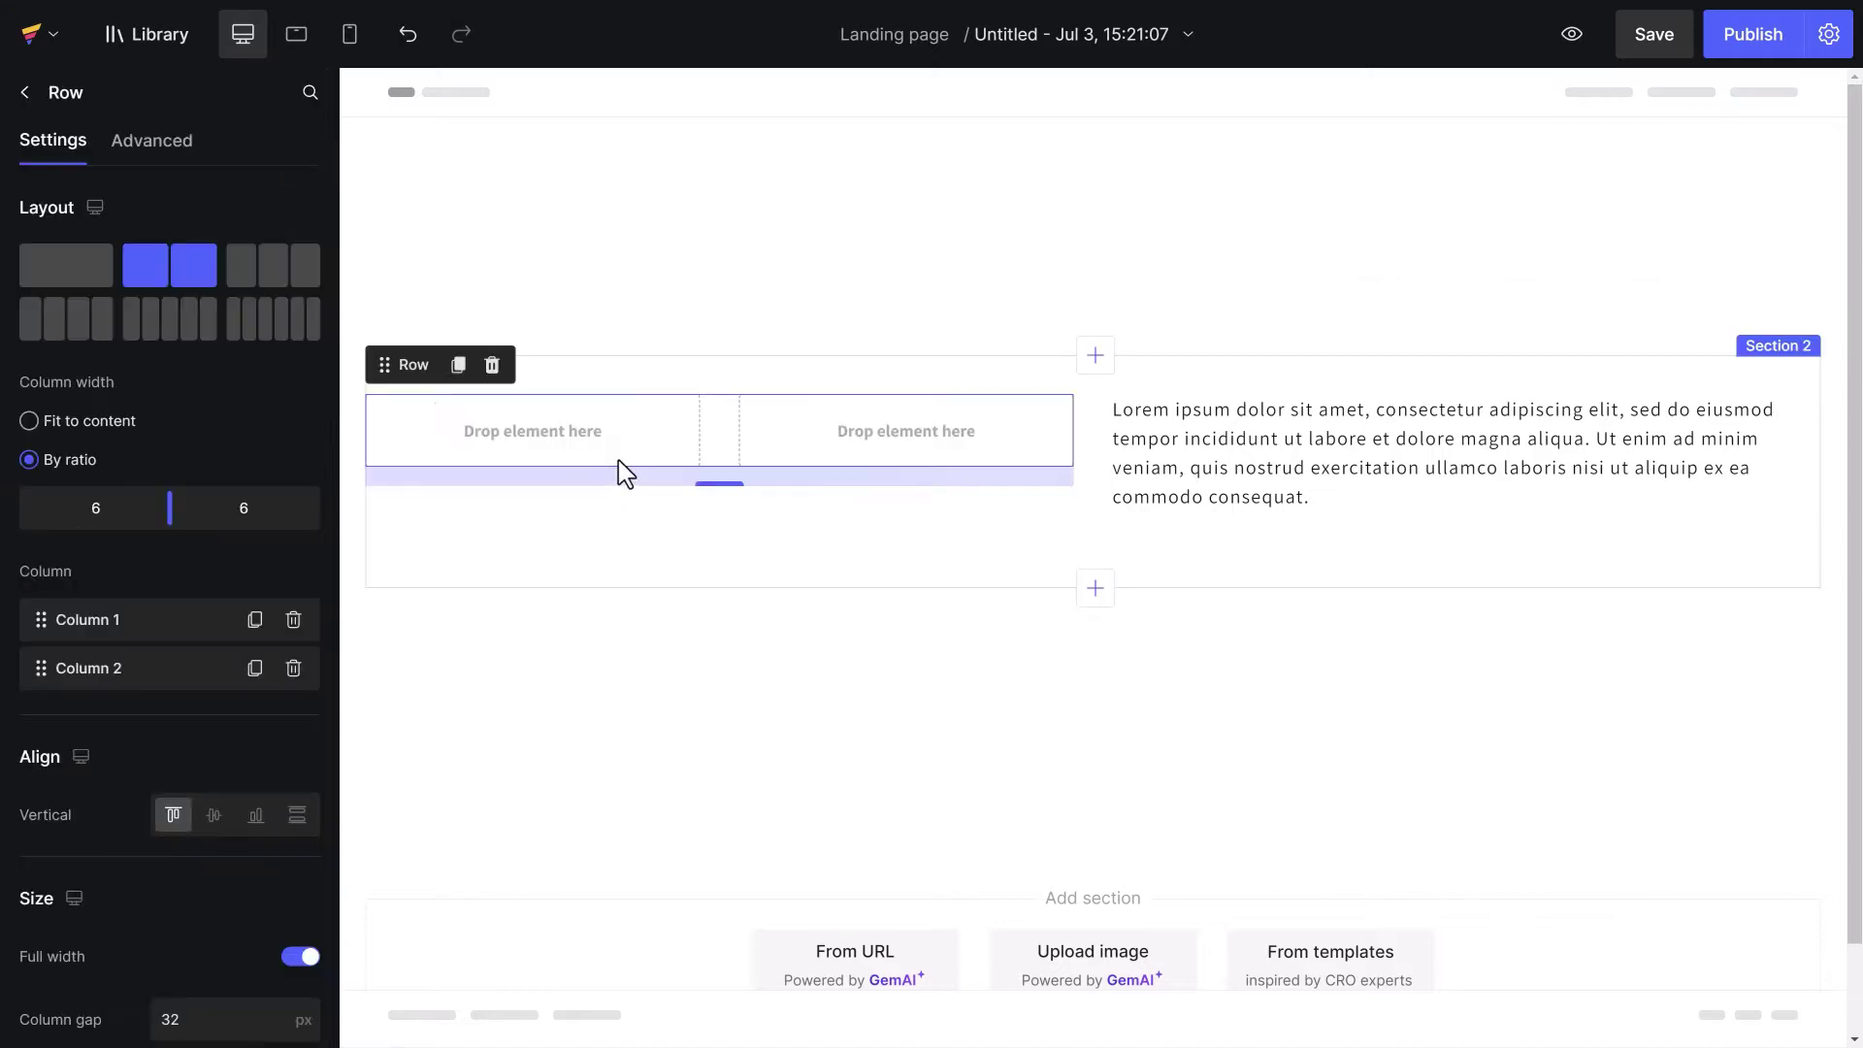
click(353, 383)
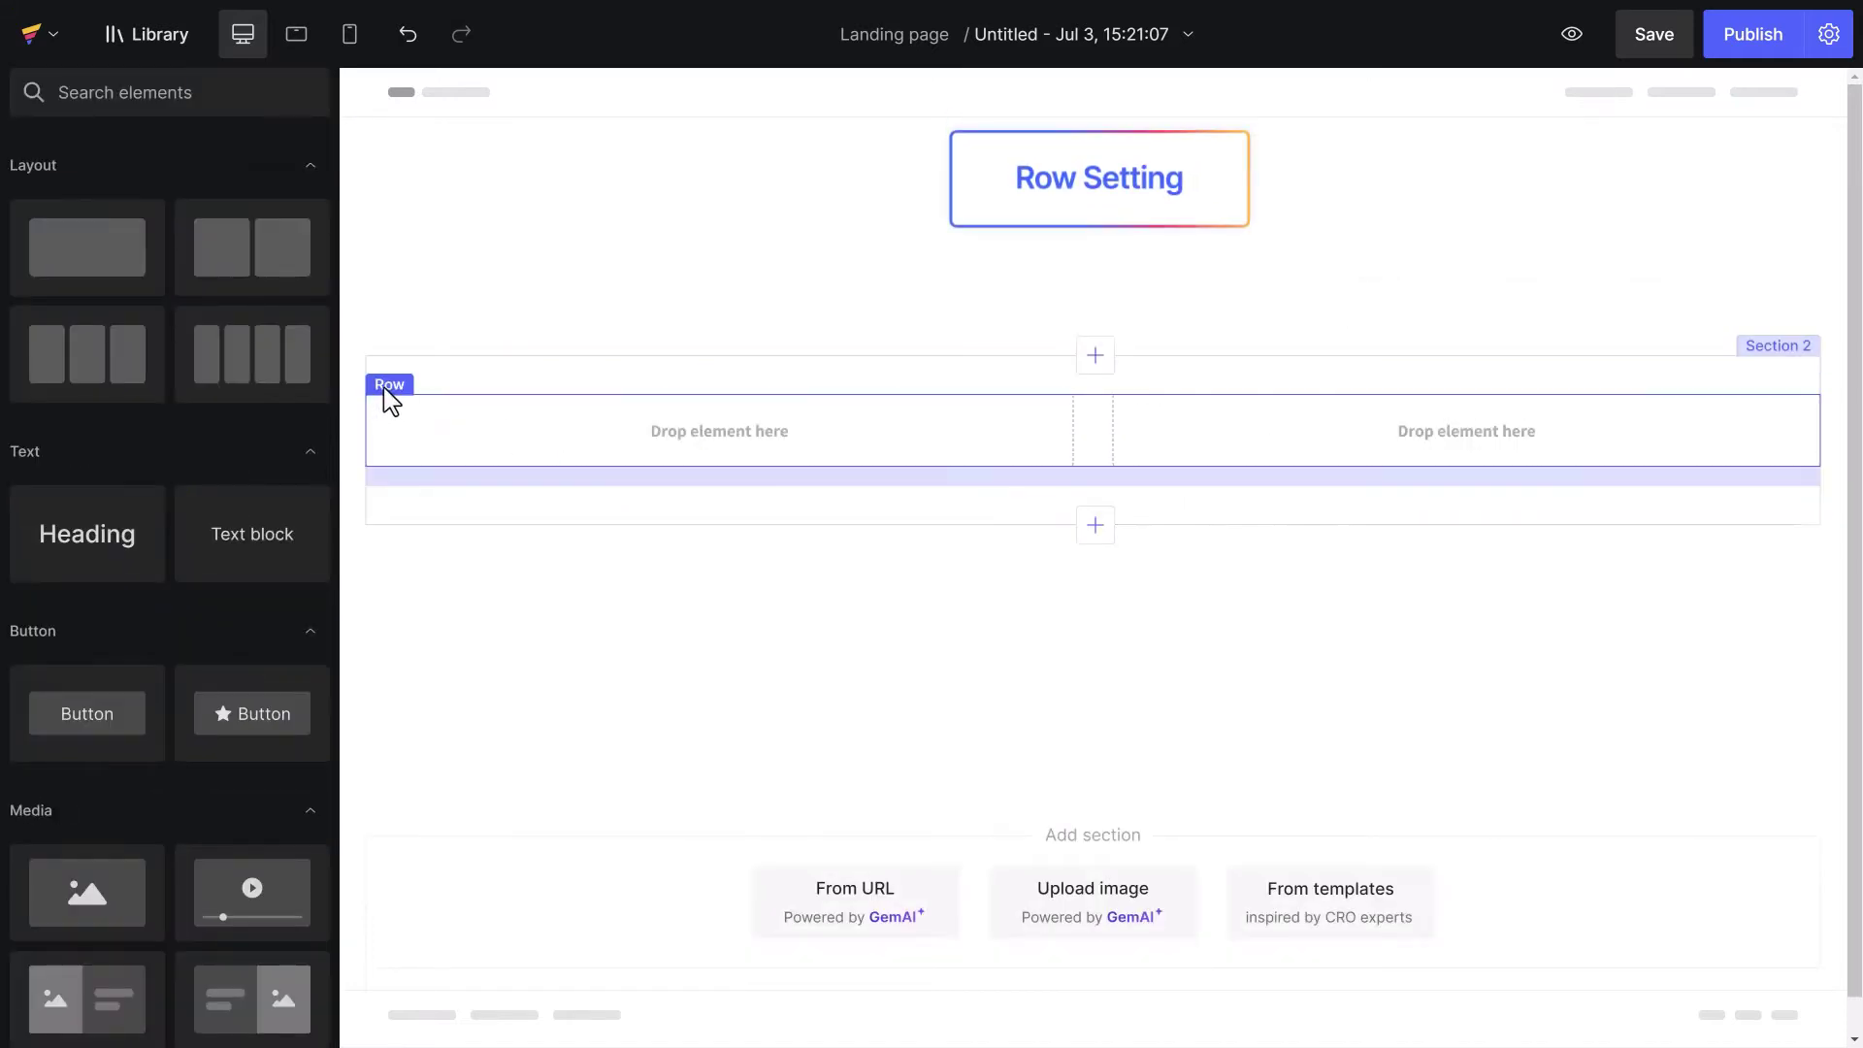
- In the row settings, toggle Fit to content and By ratio, and drag the ratio slider
click(384, 392)
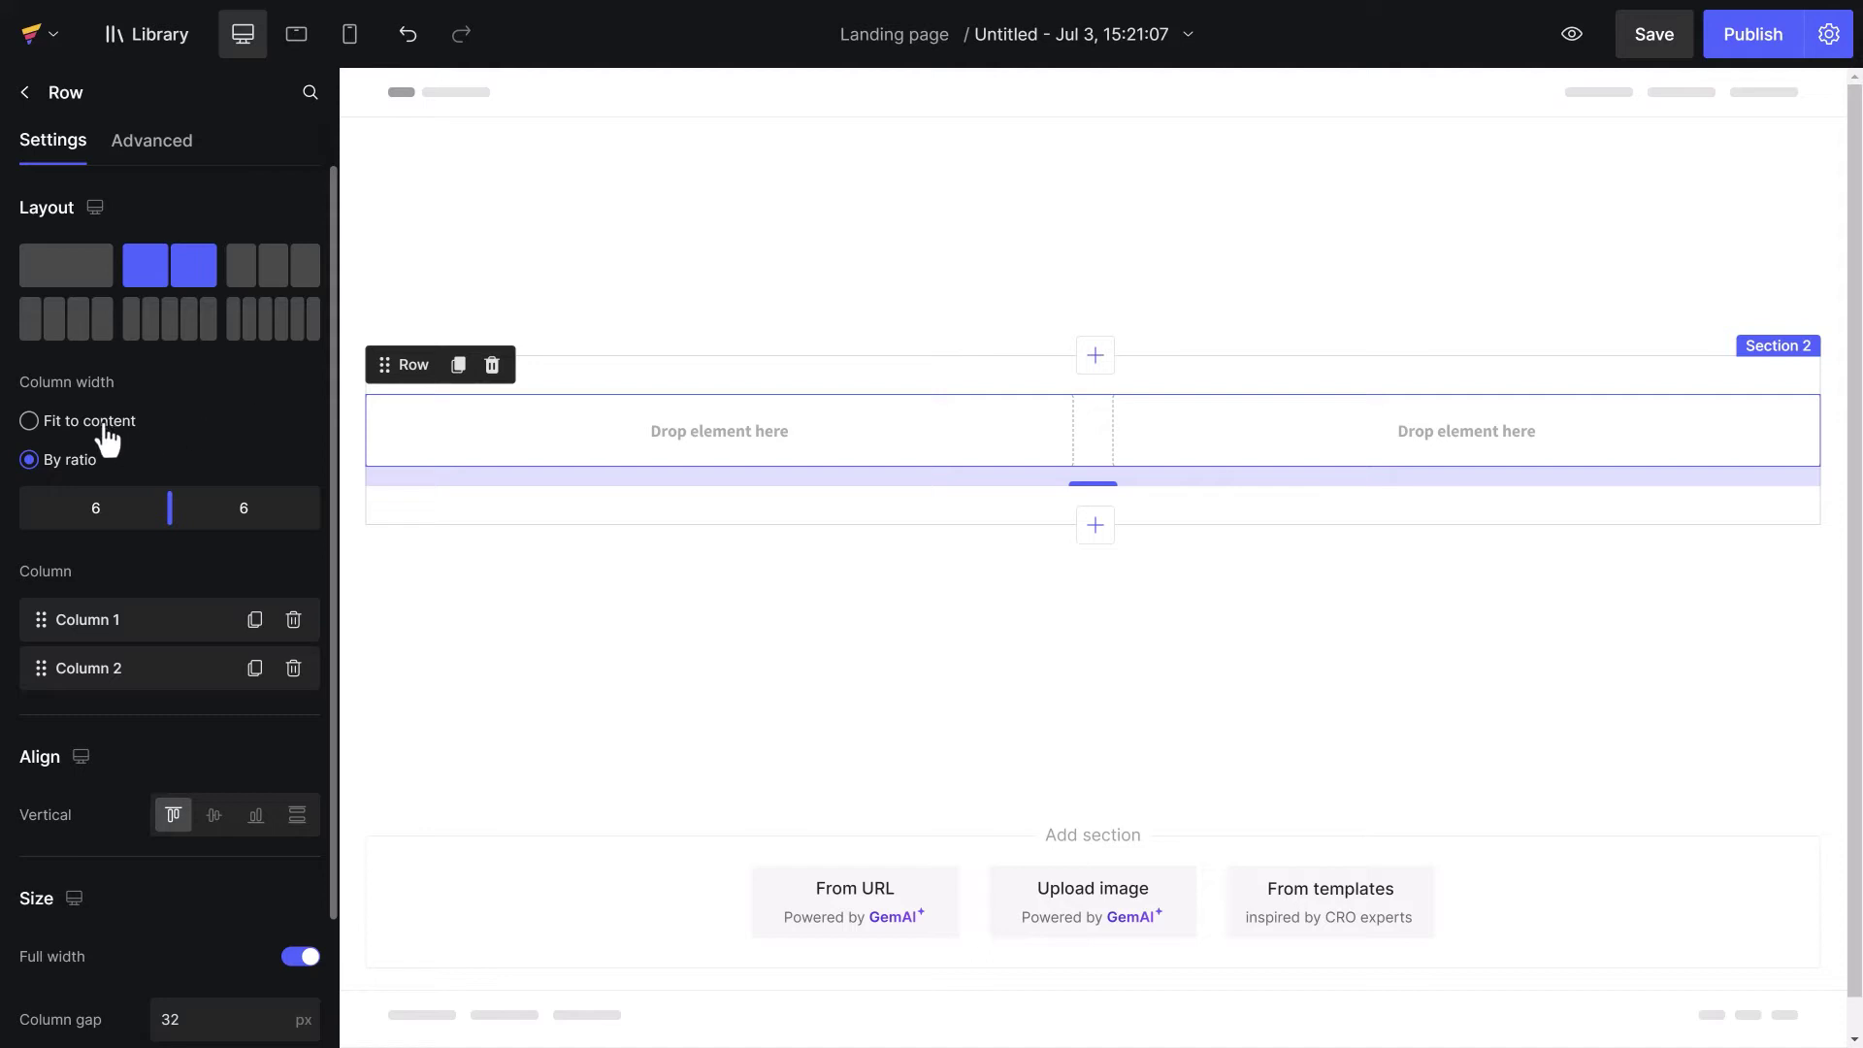
click(107, 441)
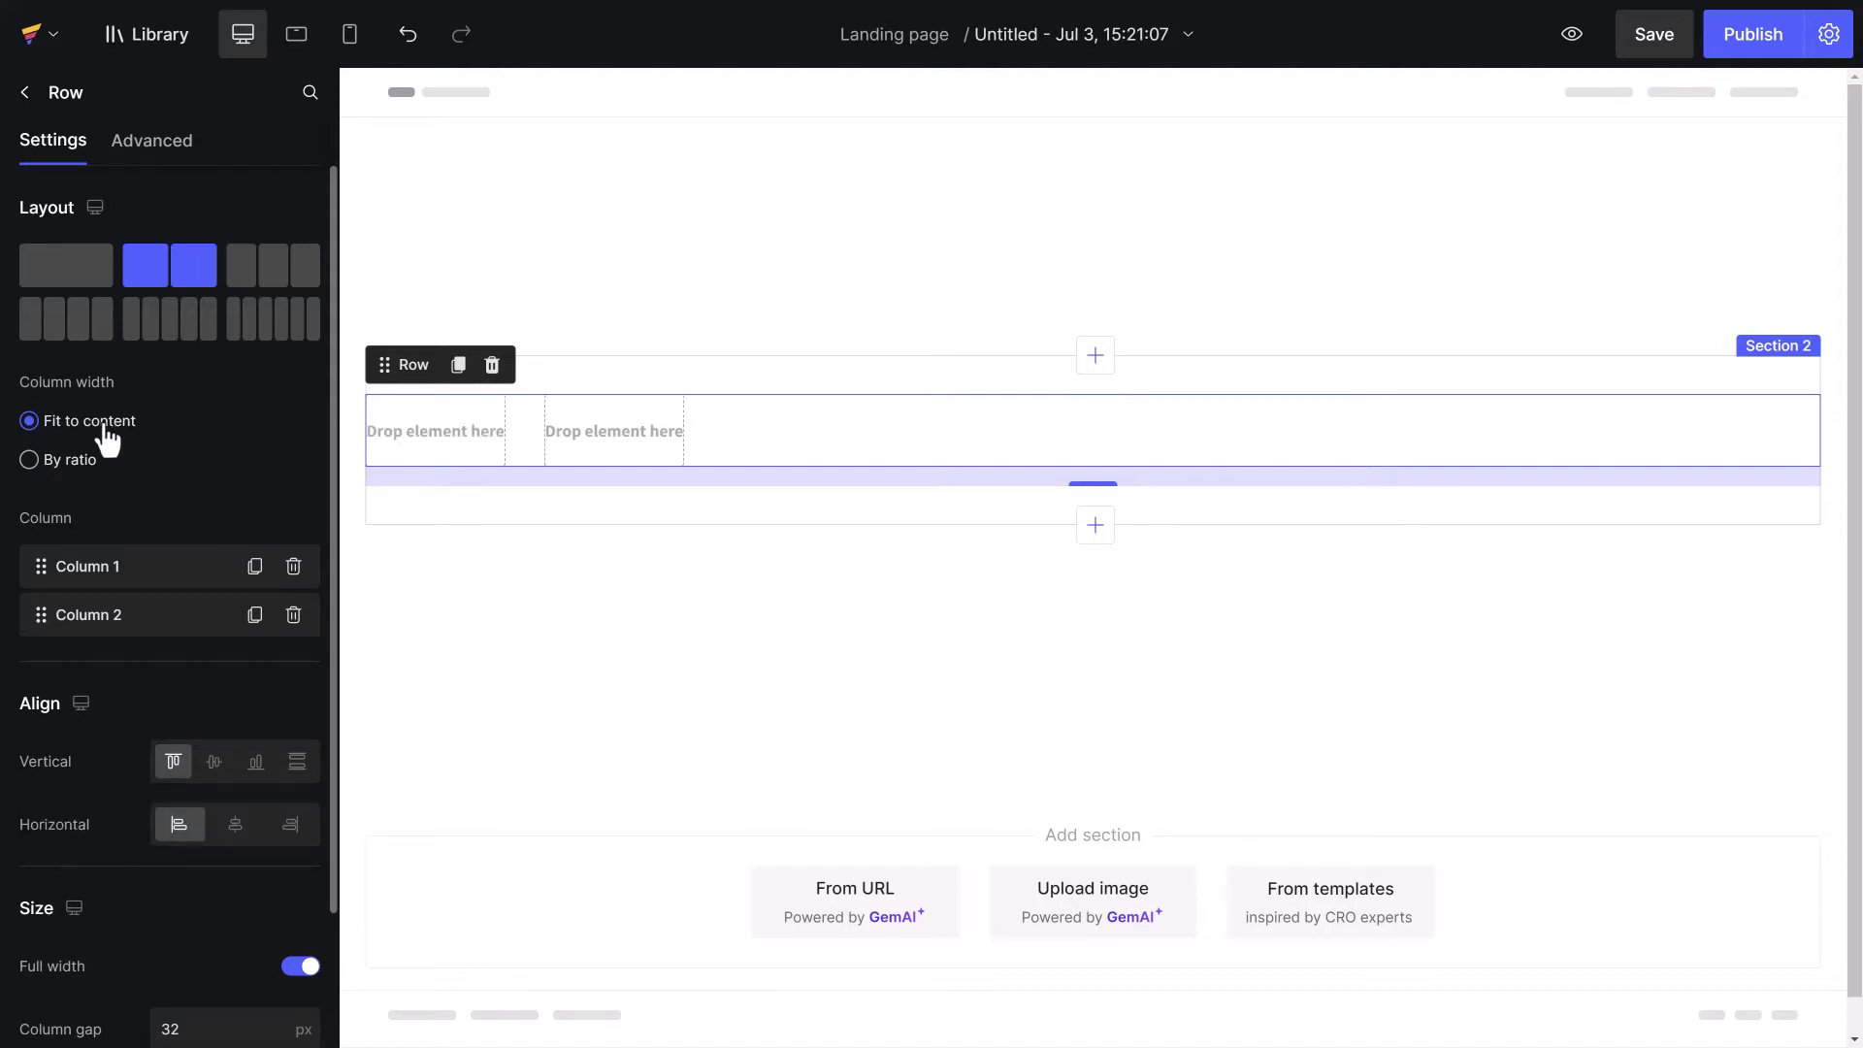
click(90, 462)
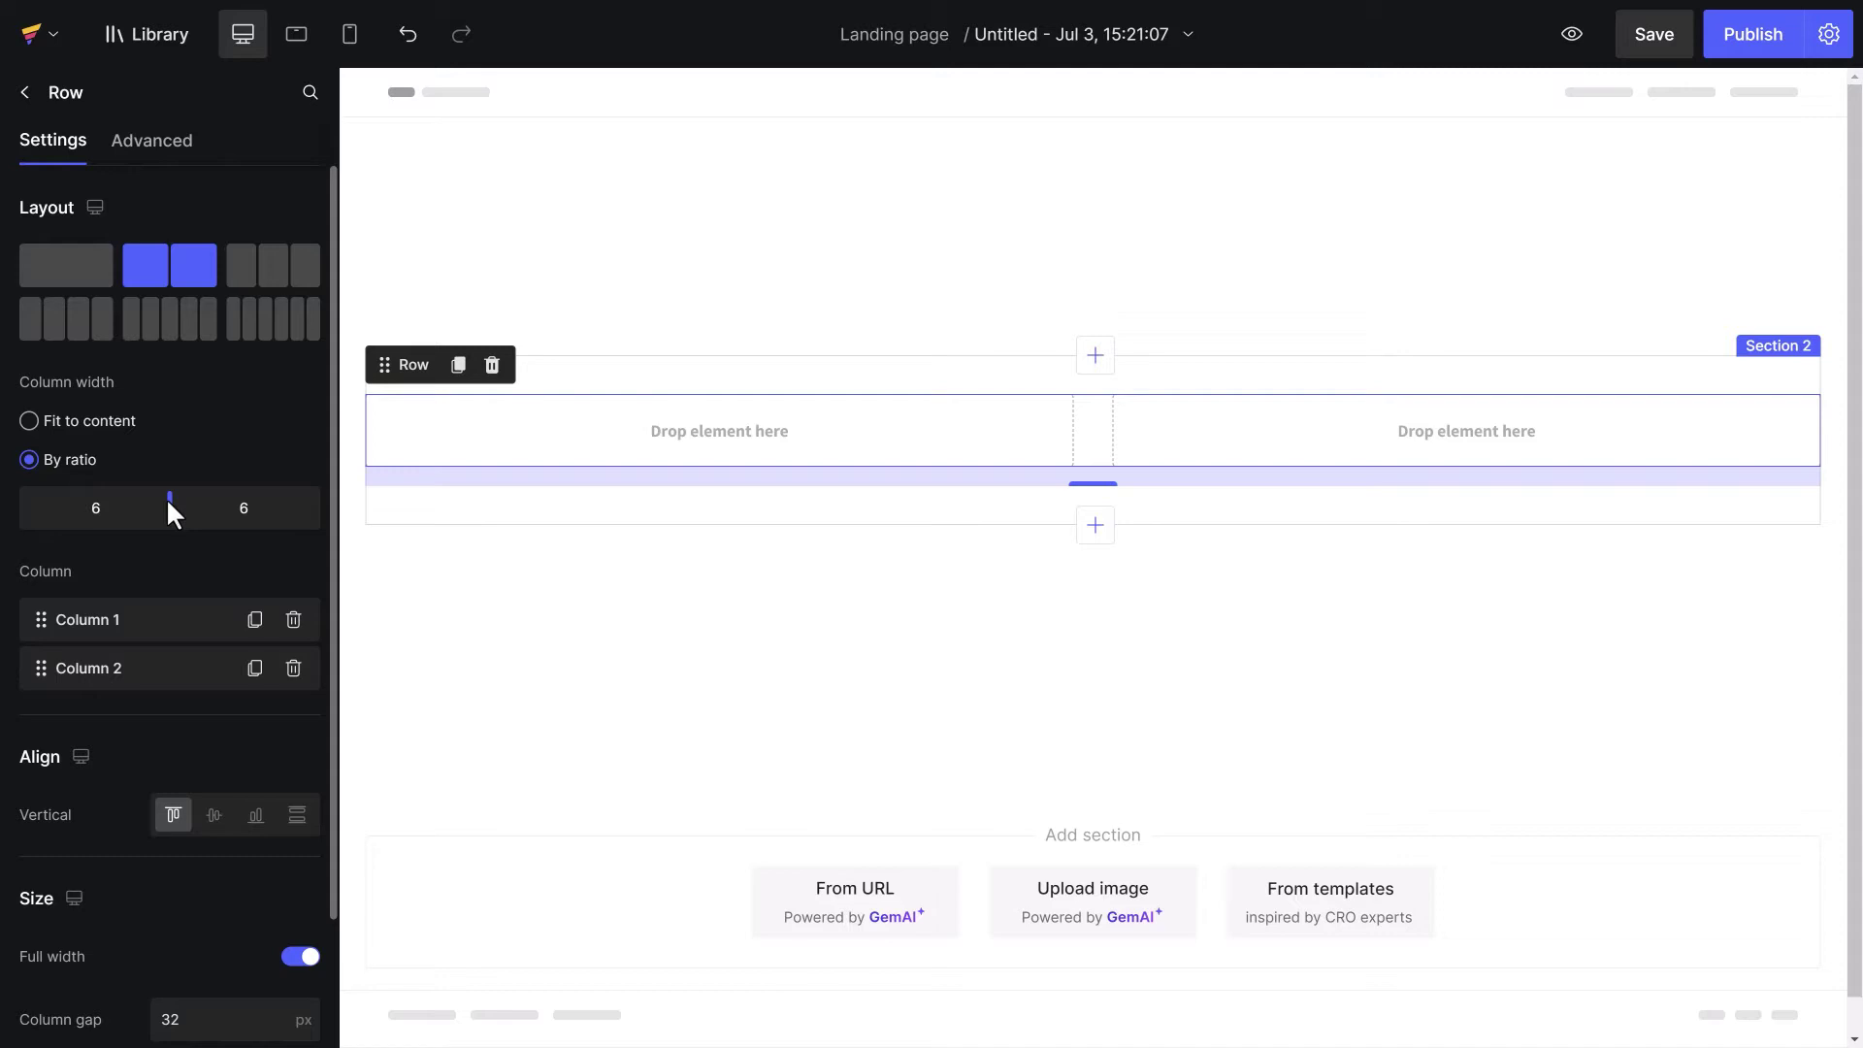
mouse_move(169, 501)
mouse_down()
mouse_move(82, 517)
mouse_move(171, 517)
mouse_up()
- Duplicate columns up to four, delete back to two, and try center and bottom vertical alignment
scroll(320, 427, down, 2)
scroll(318, 514, down, 1)
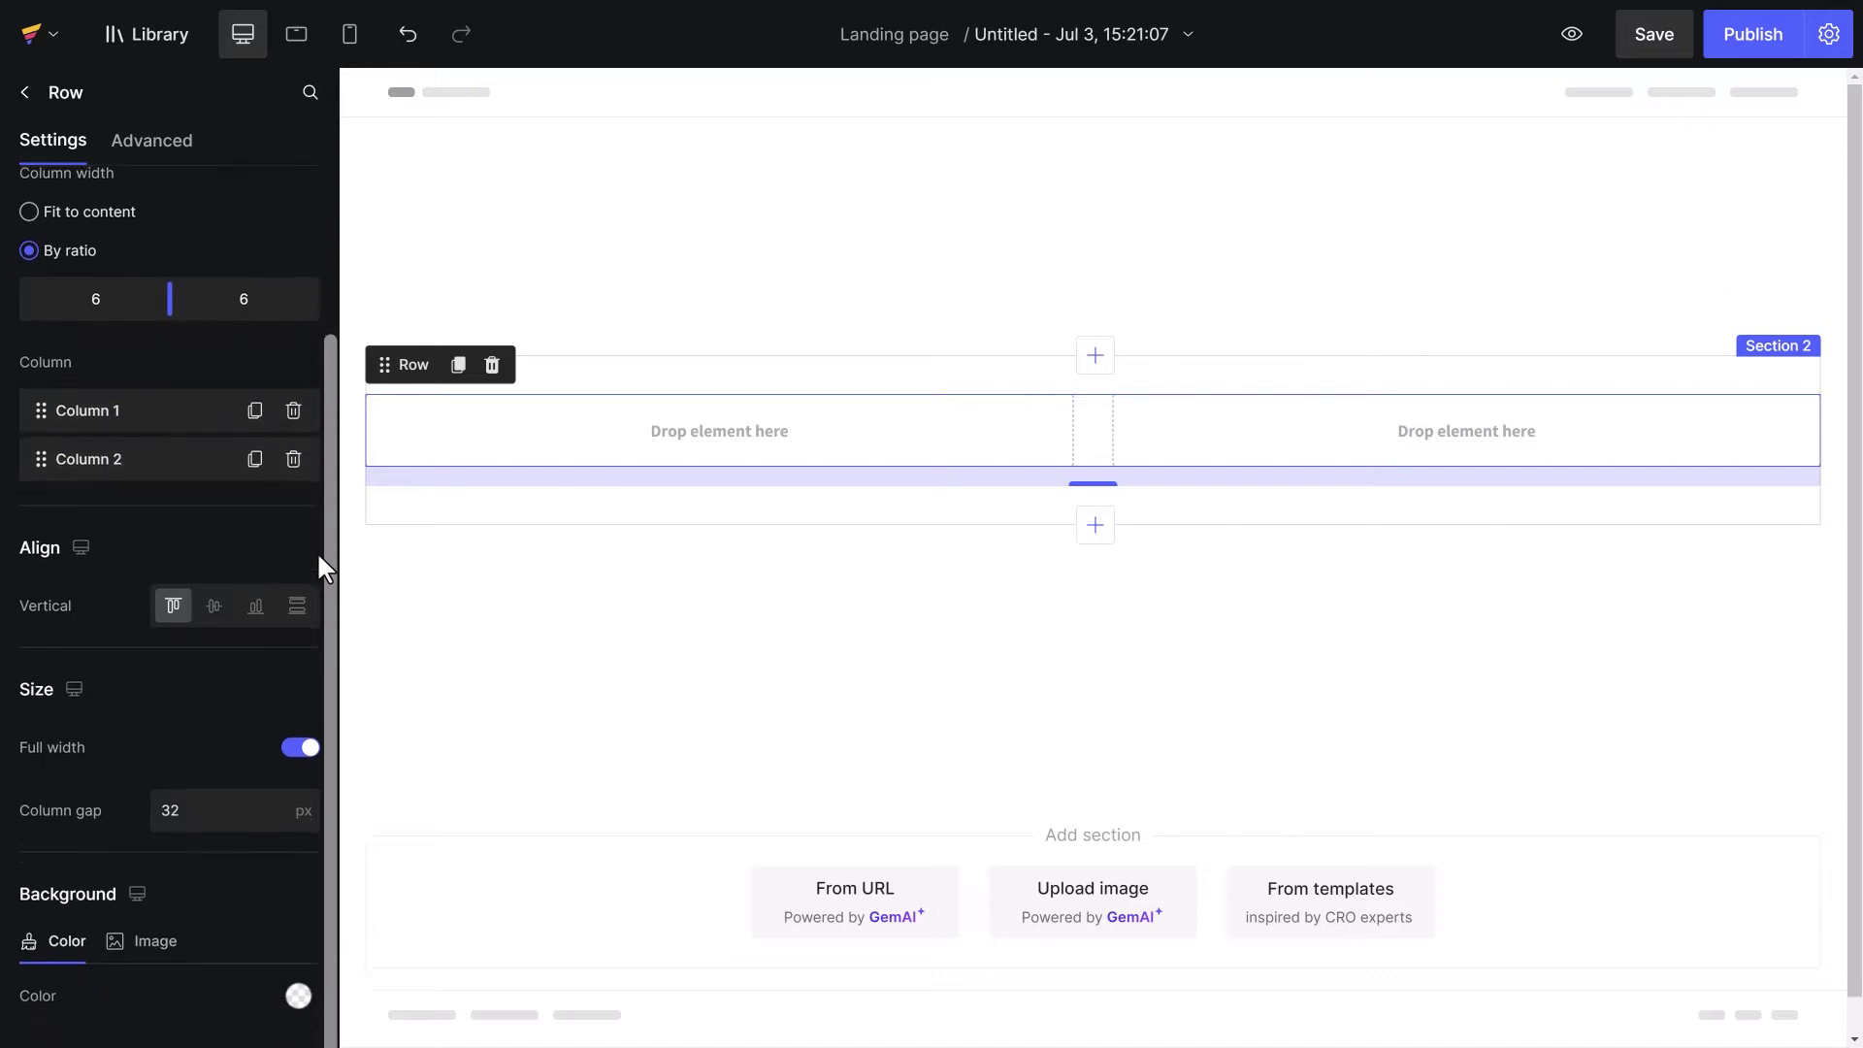
click(254, 449)
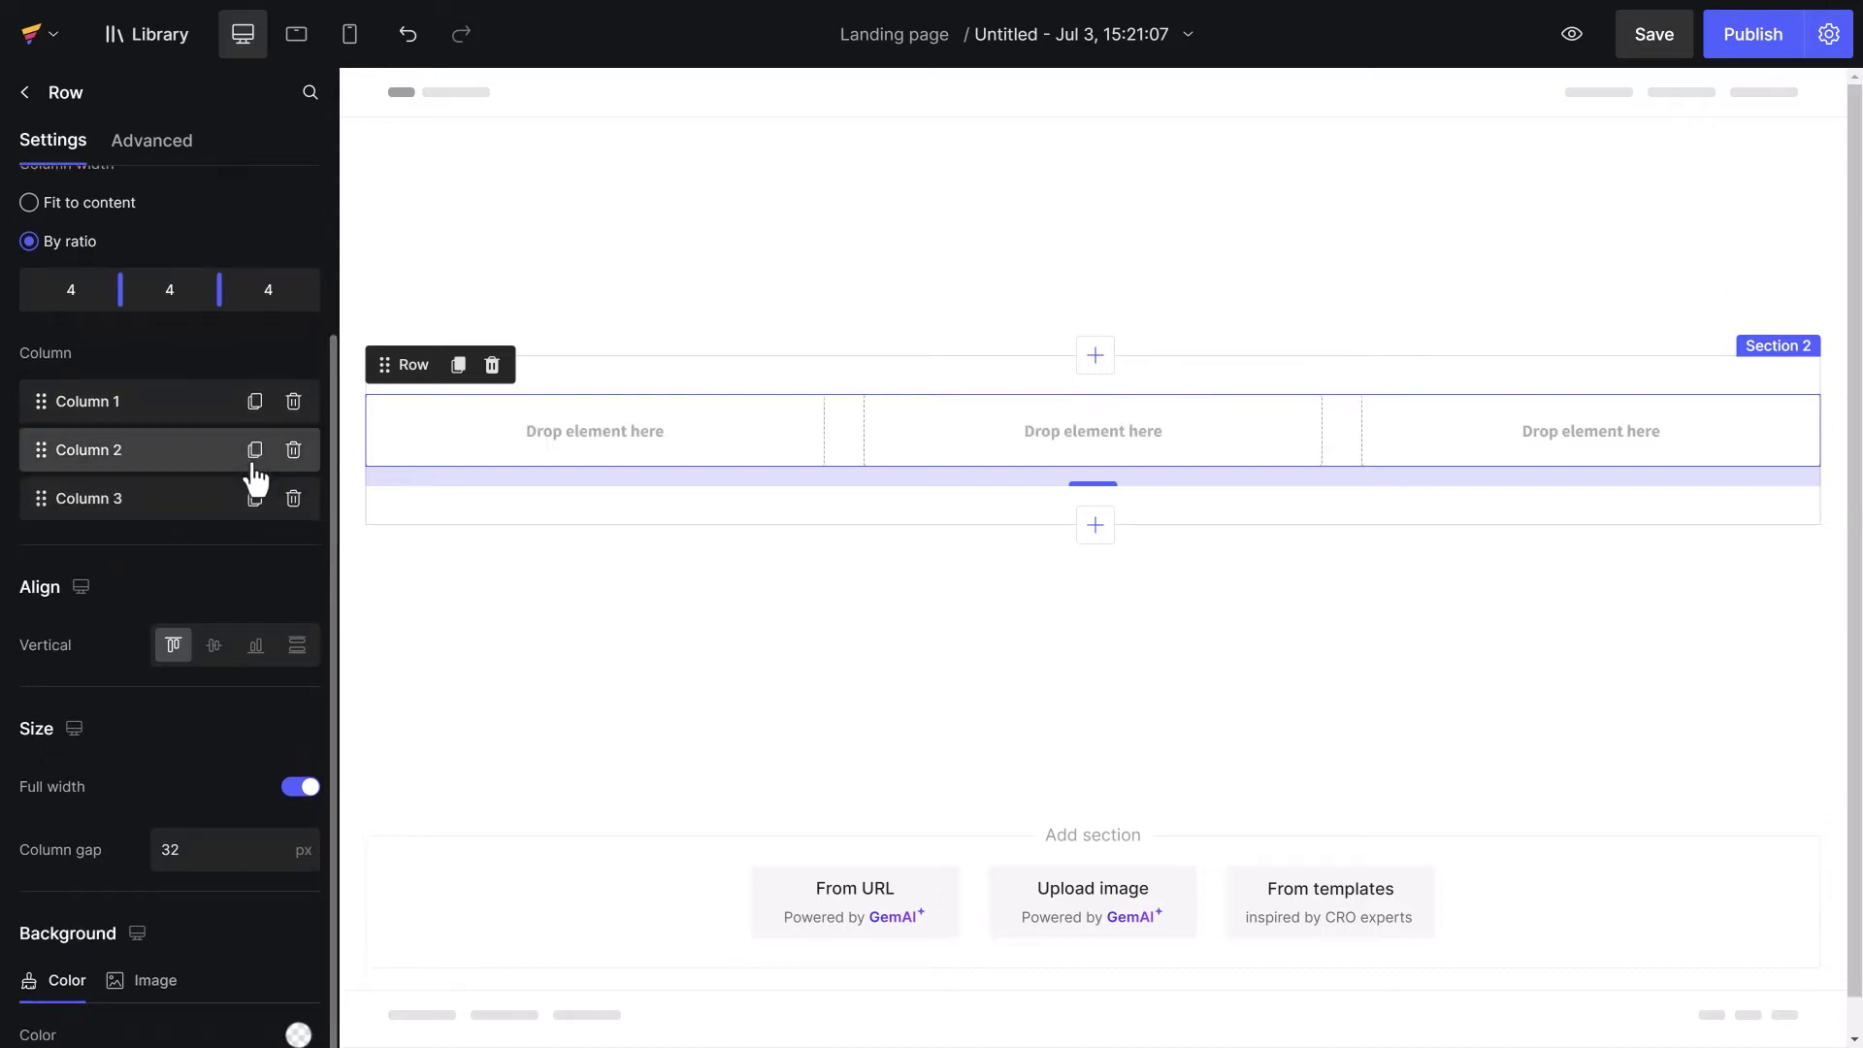
click(255, 498)
click(293, 546)
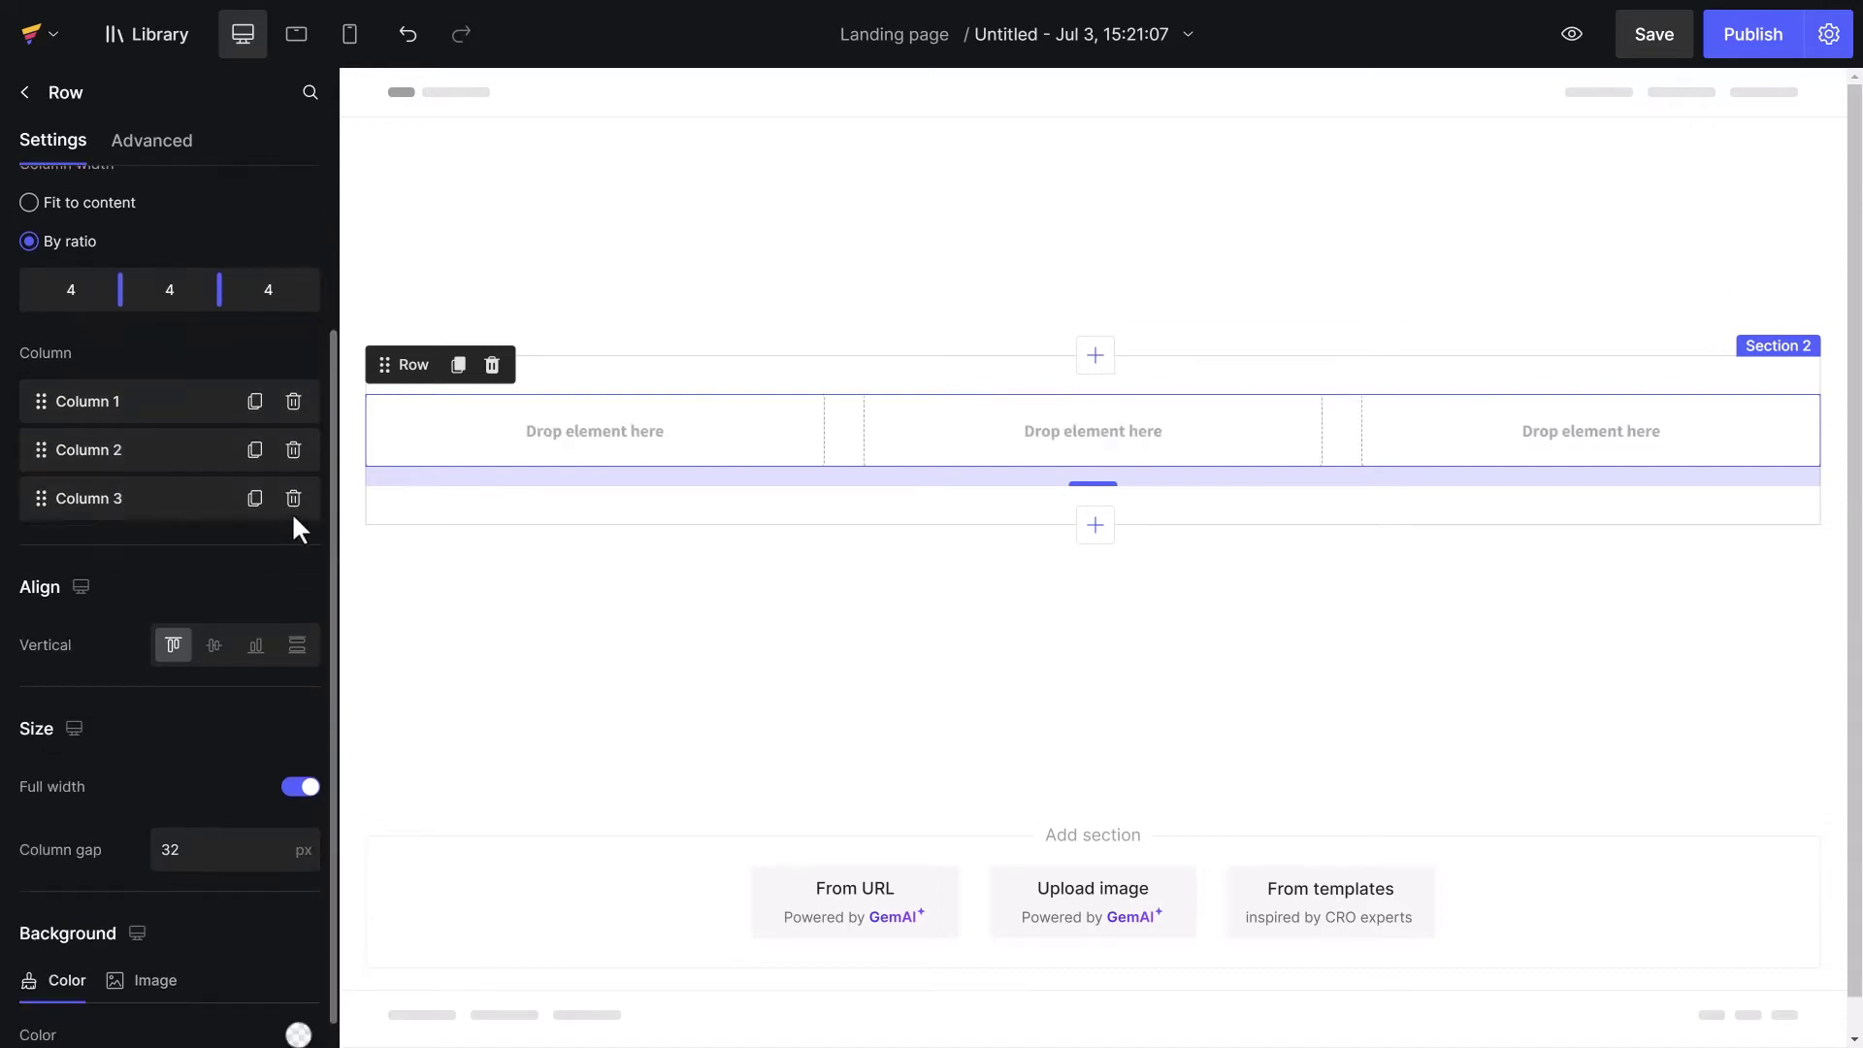
click(293, 500)
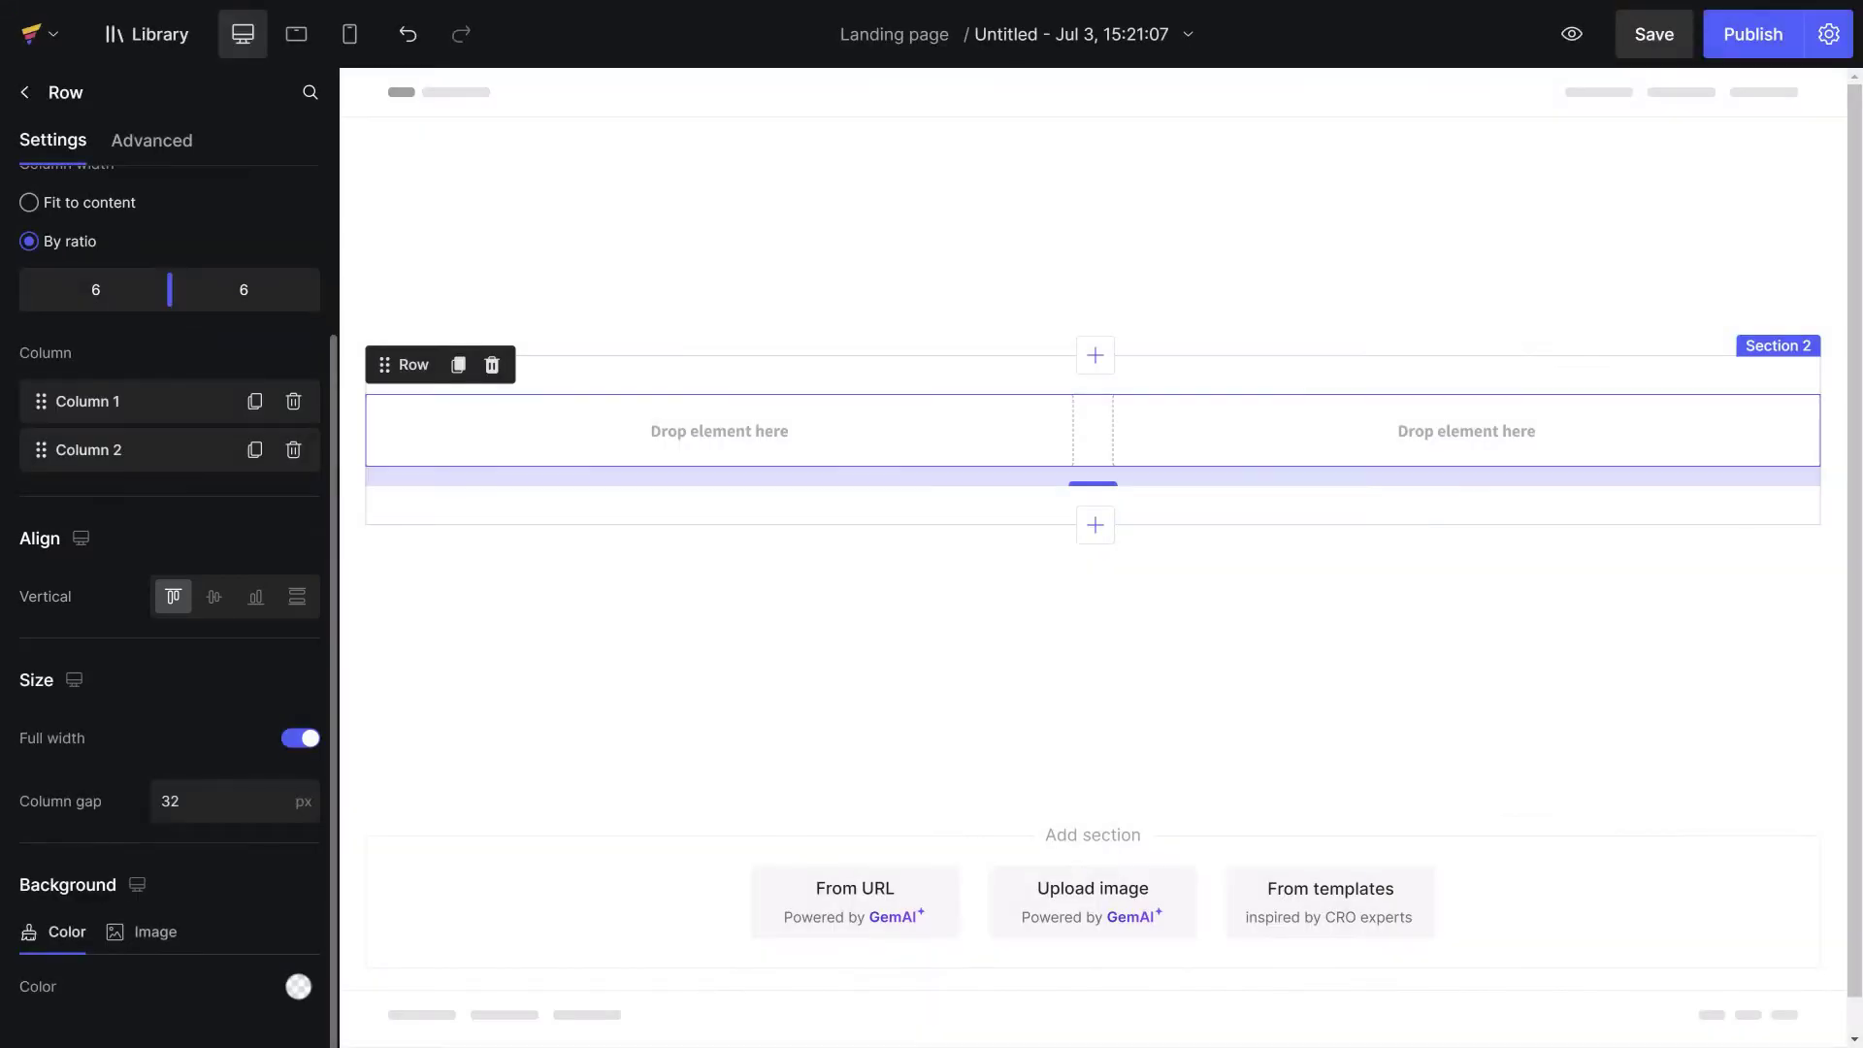
click(215, 599)
click(255, 598)
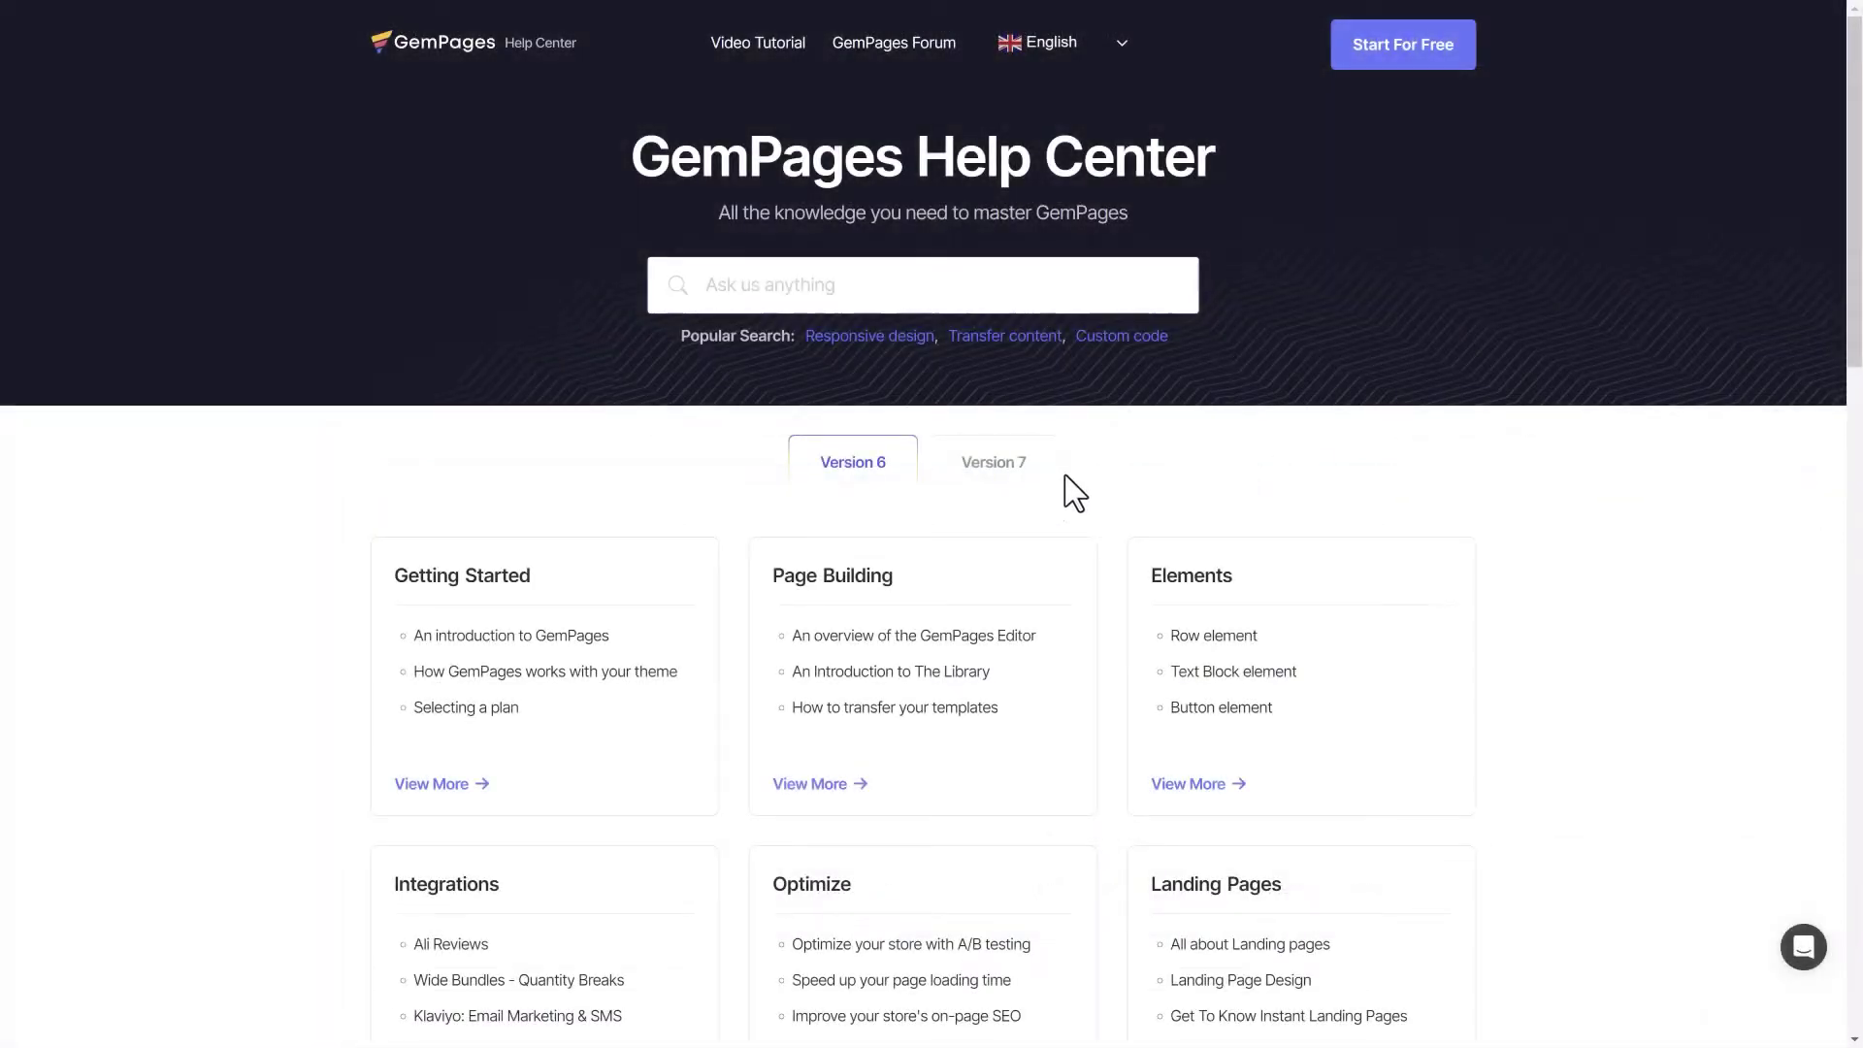
- Open the [Editor 7.0] Row element article from the Version 7 Elements list
click(1004, 471)
click(1219, 807)
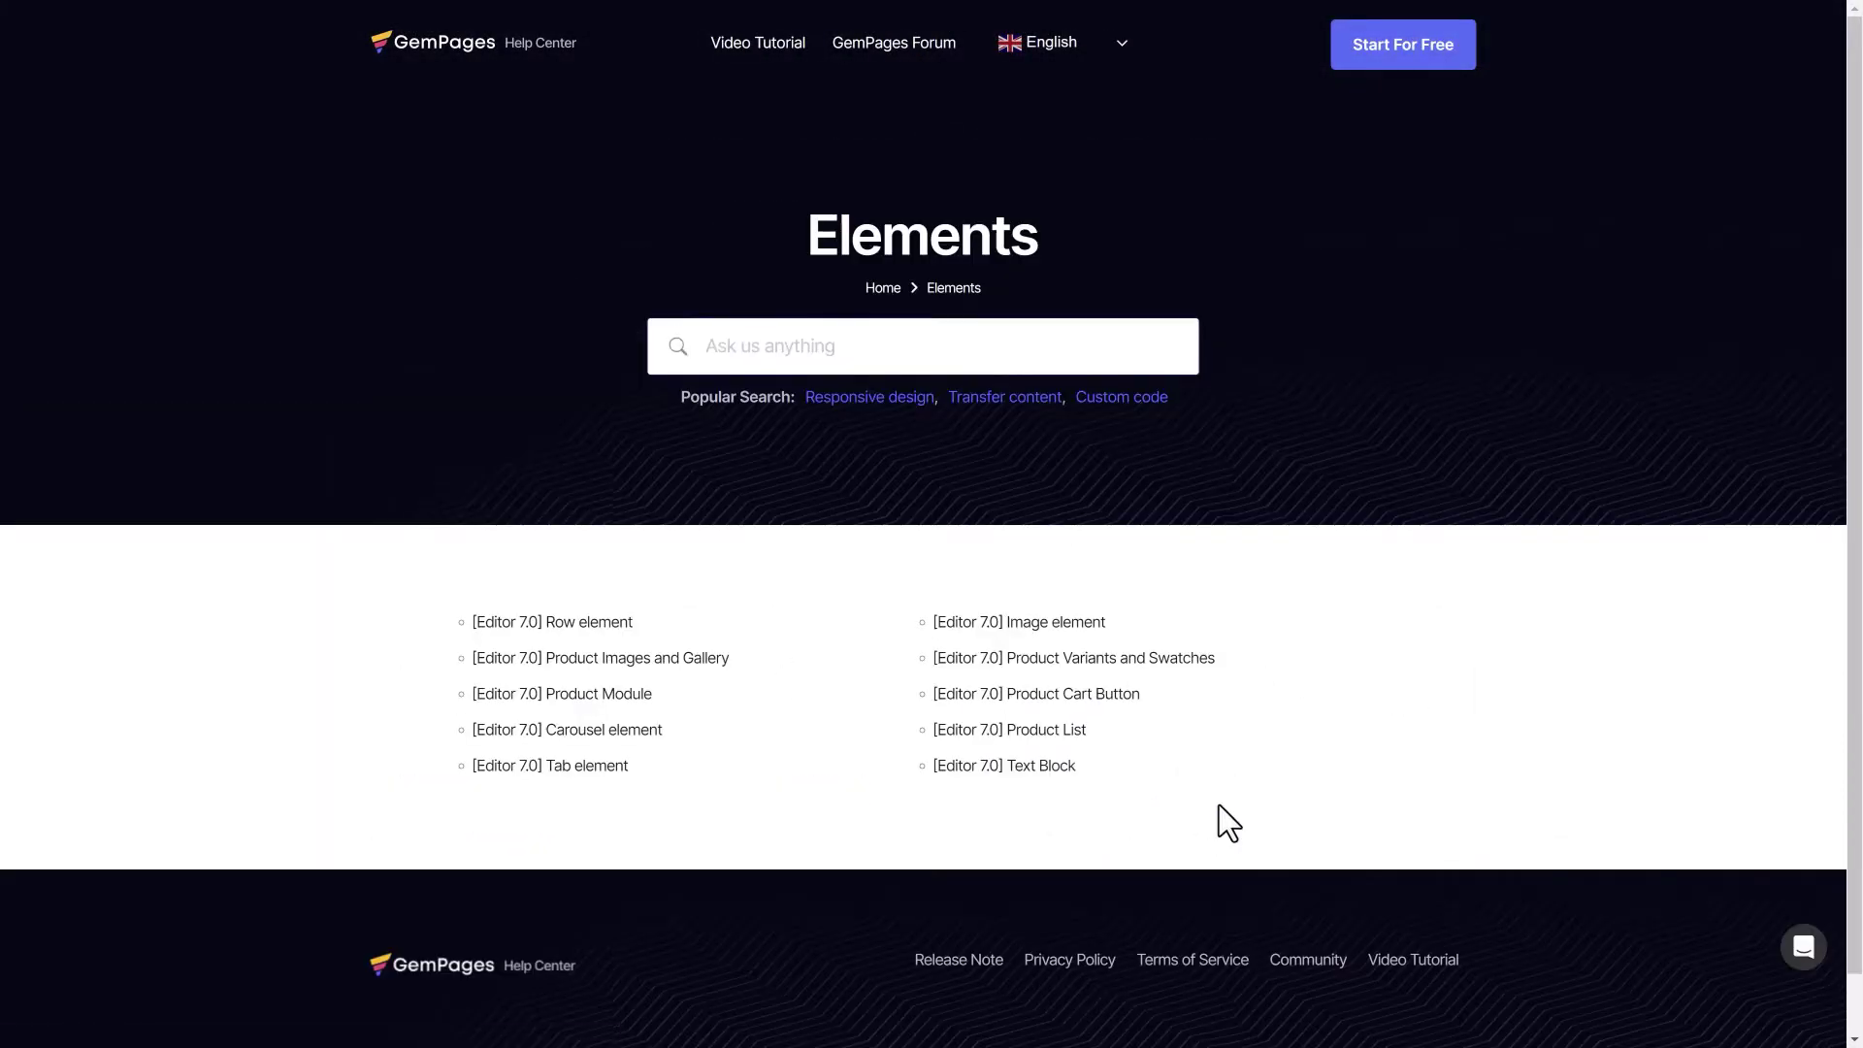
click(595, 621)
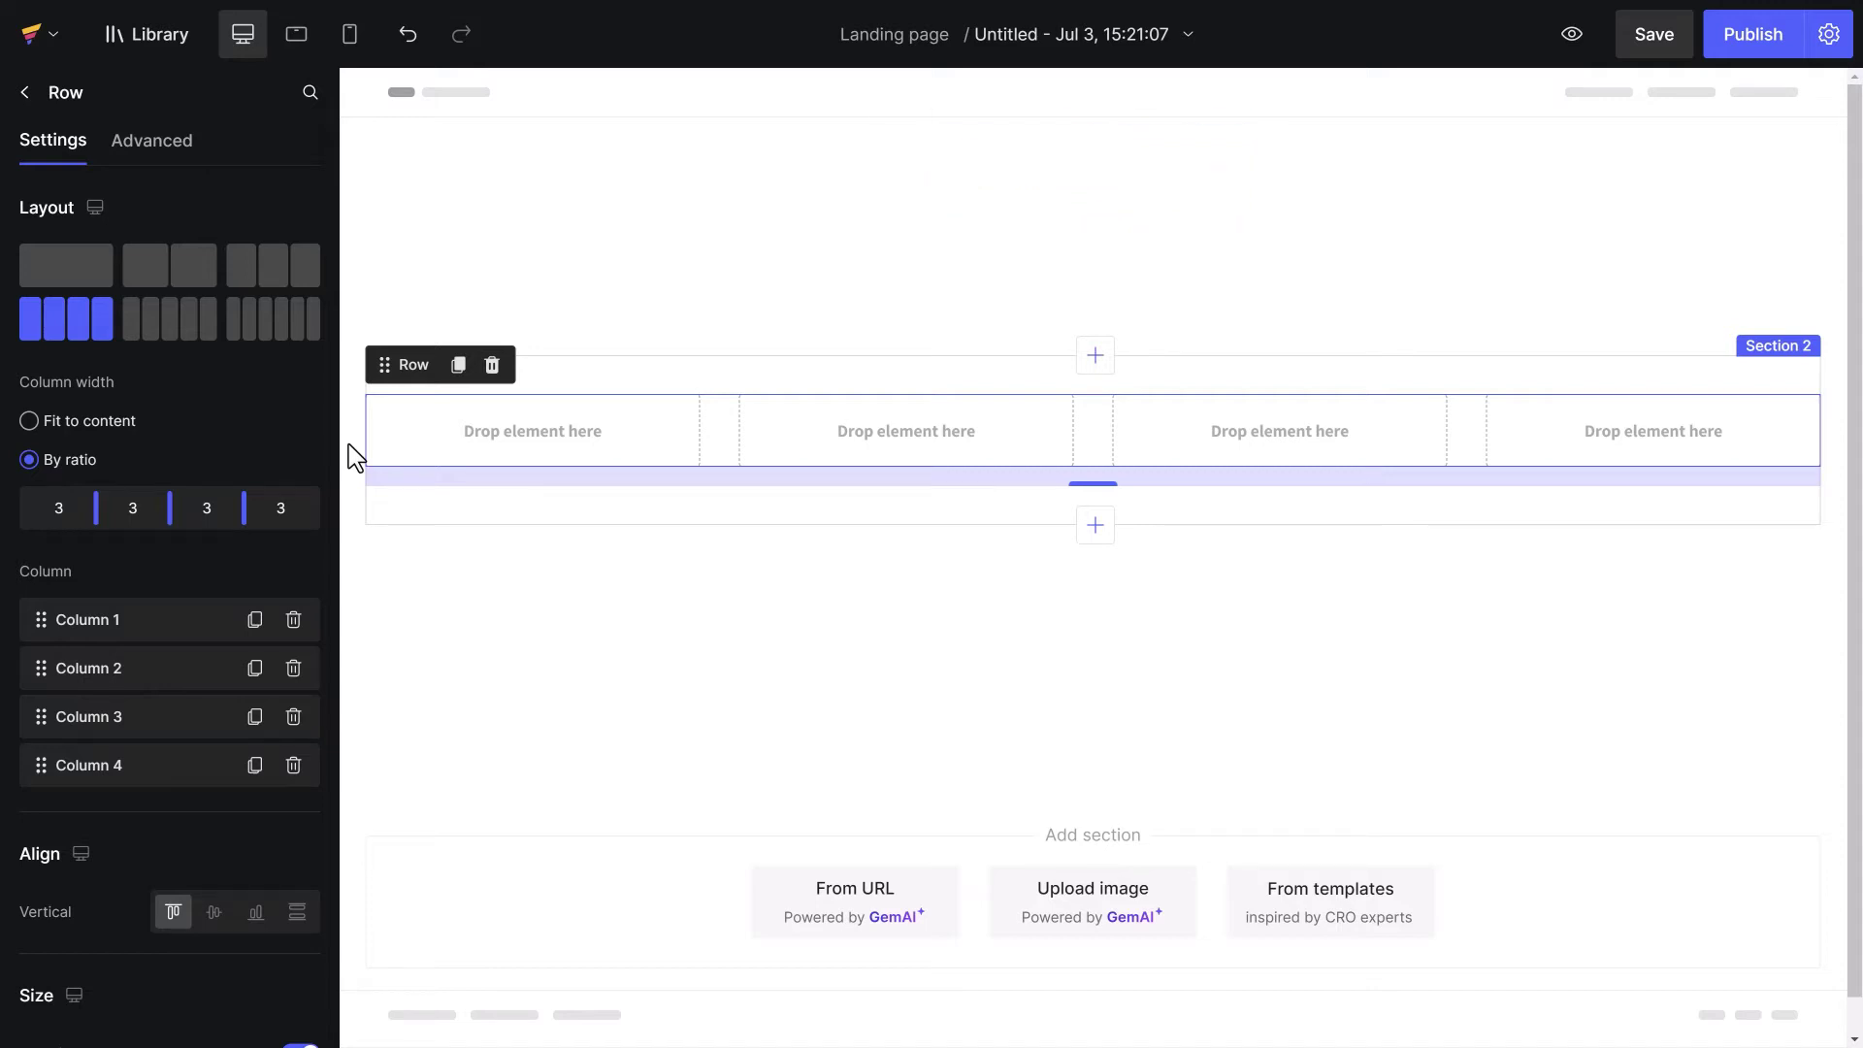
- In mobile view, try the row's layouts and settle on a two-by-two grid of the four columns
click(351, 46)
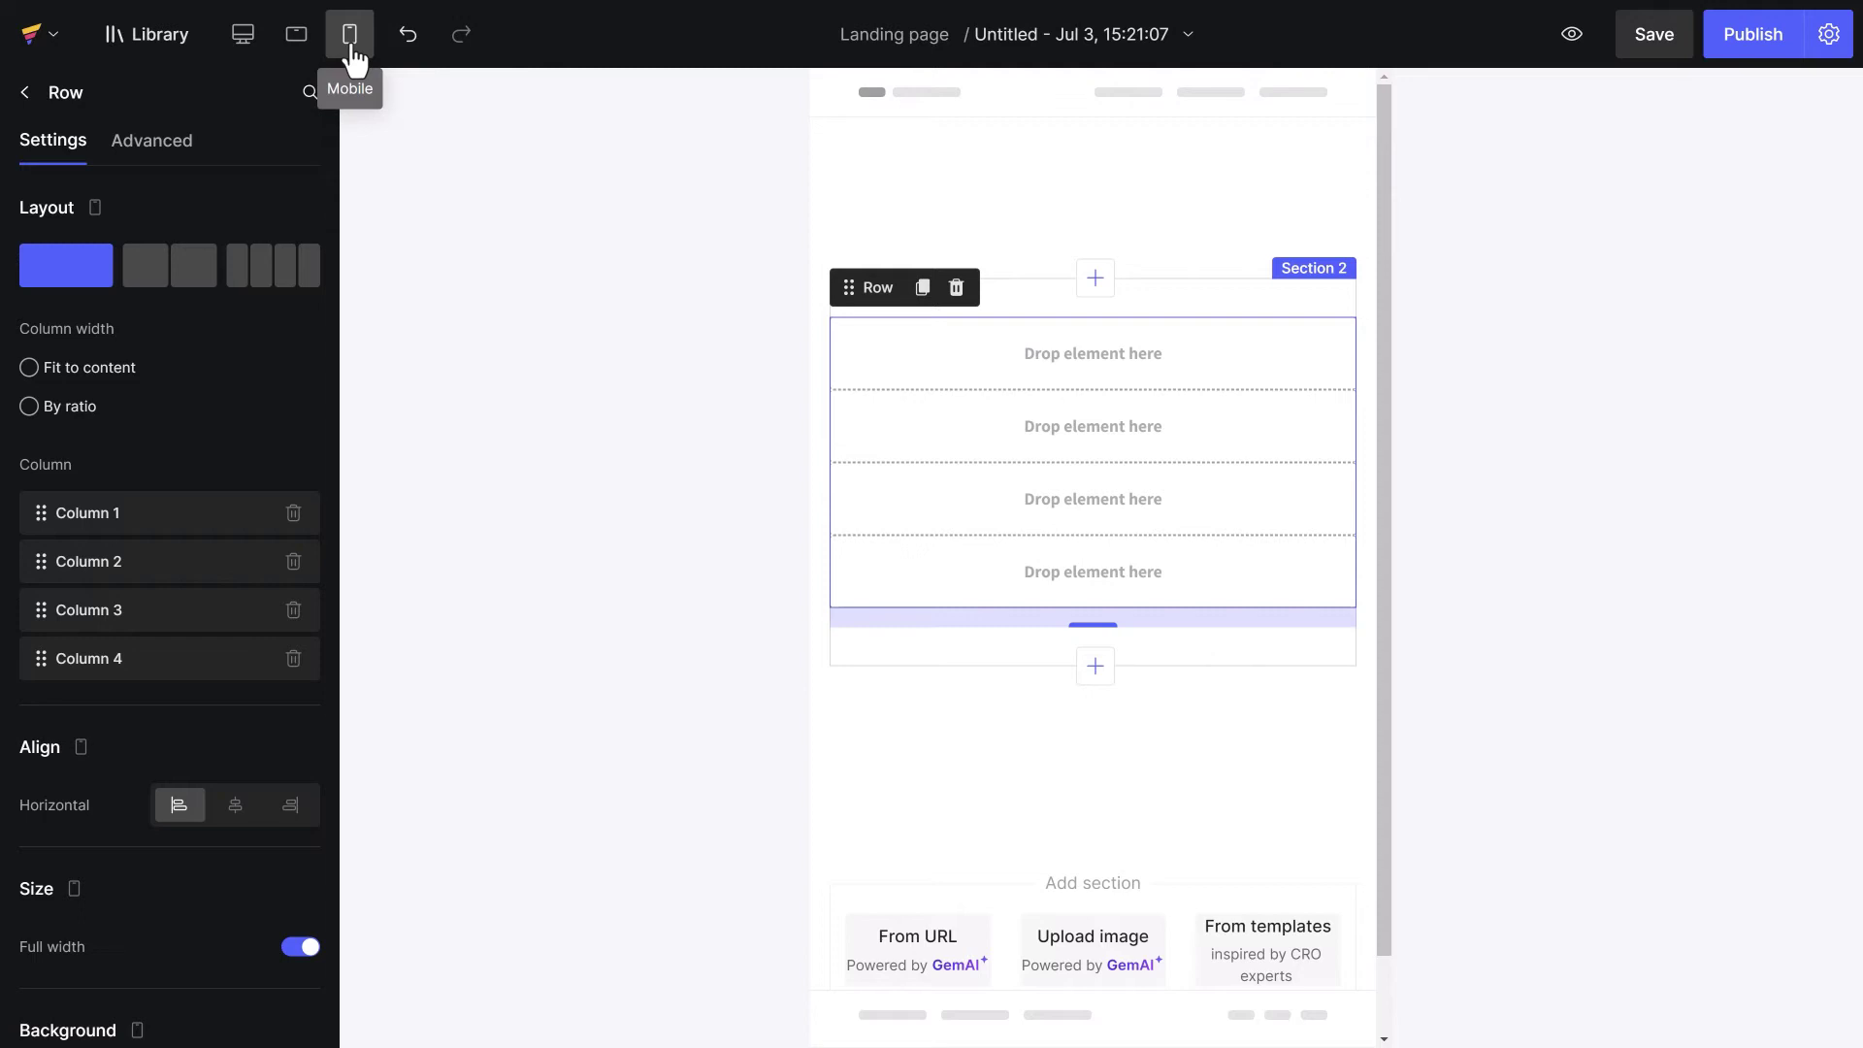
click(190, 274)
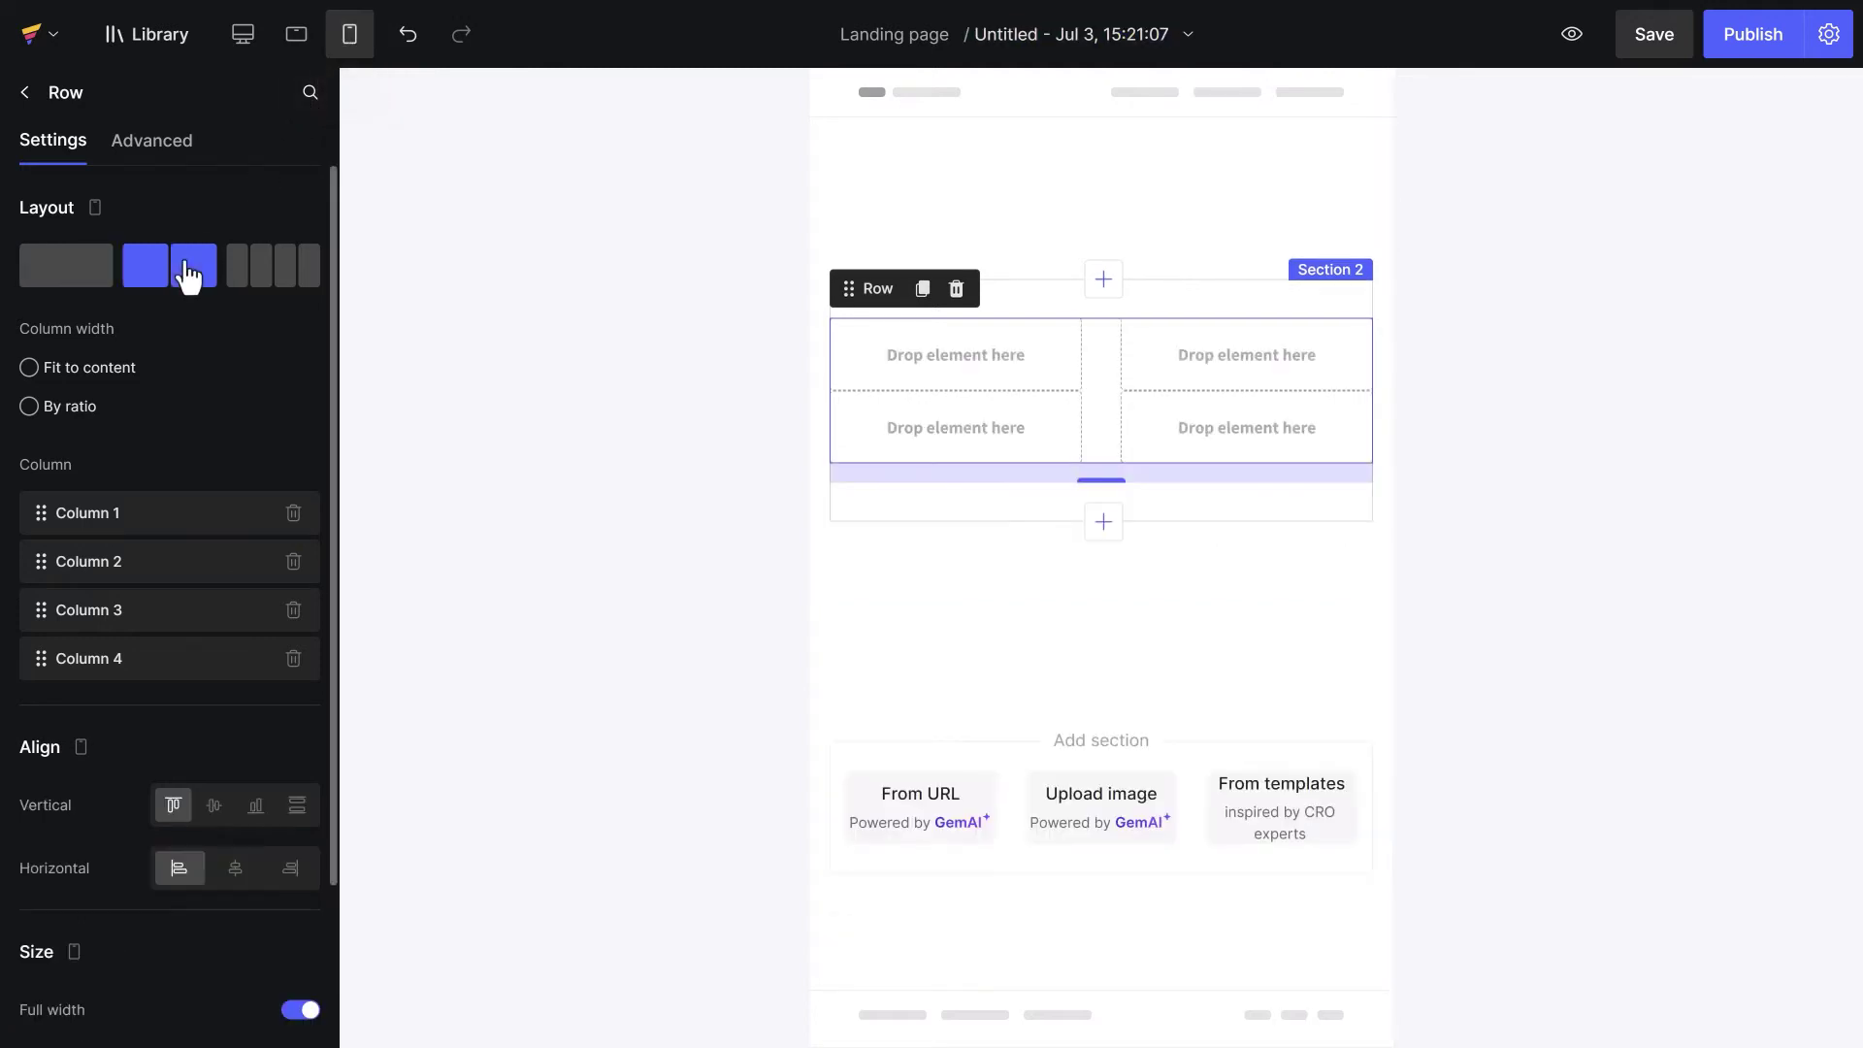
click(292, 275)
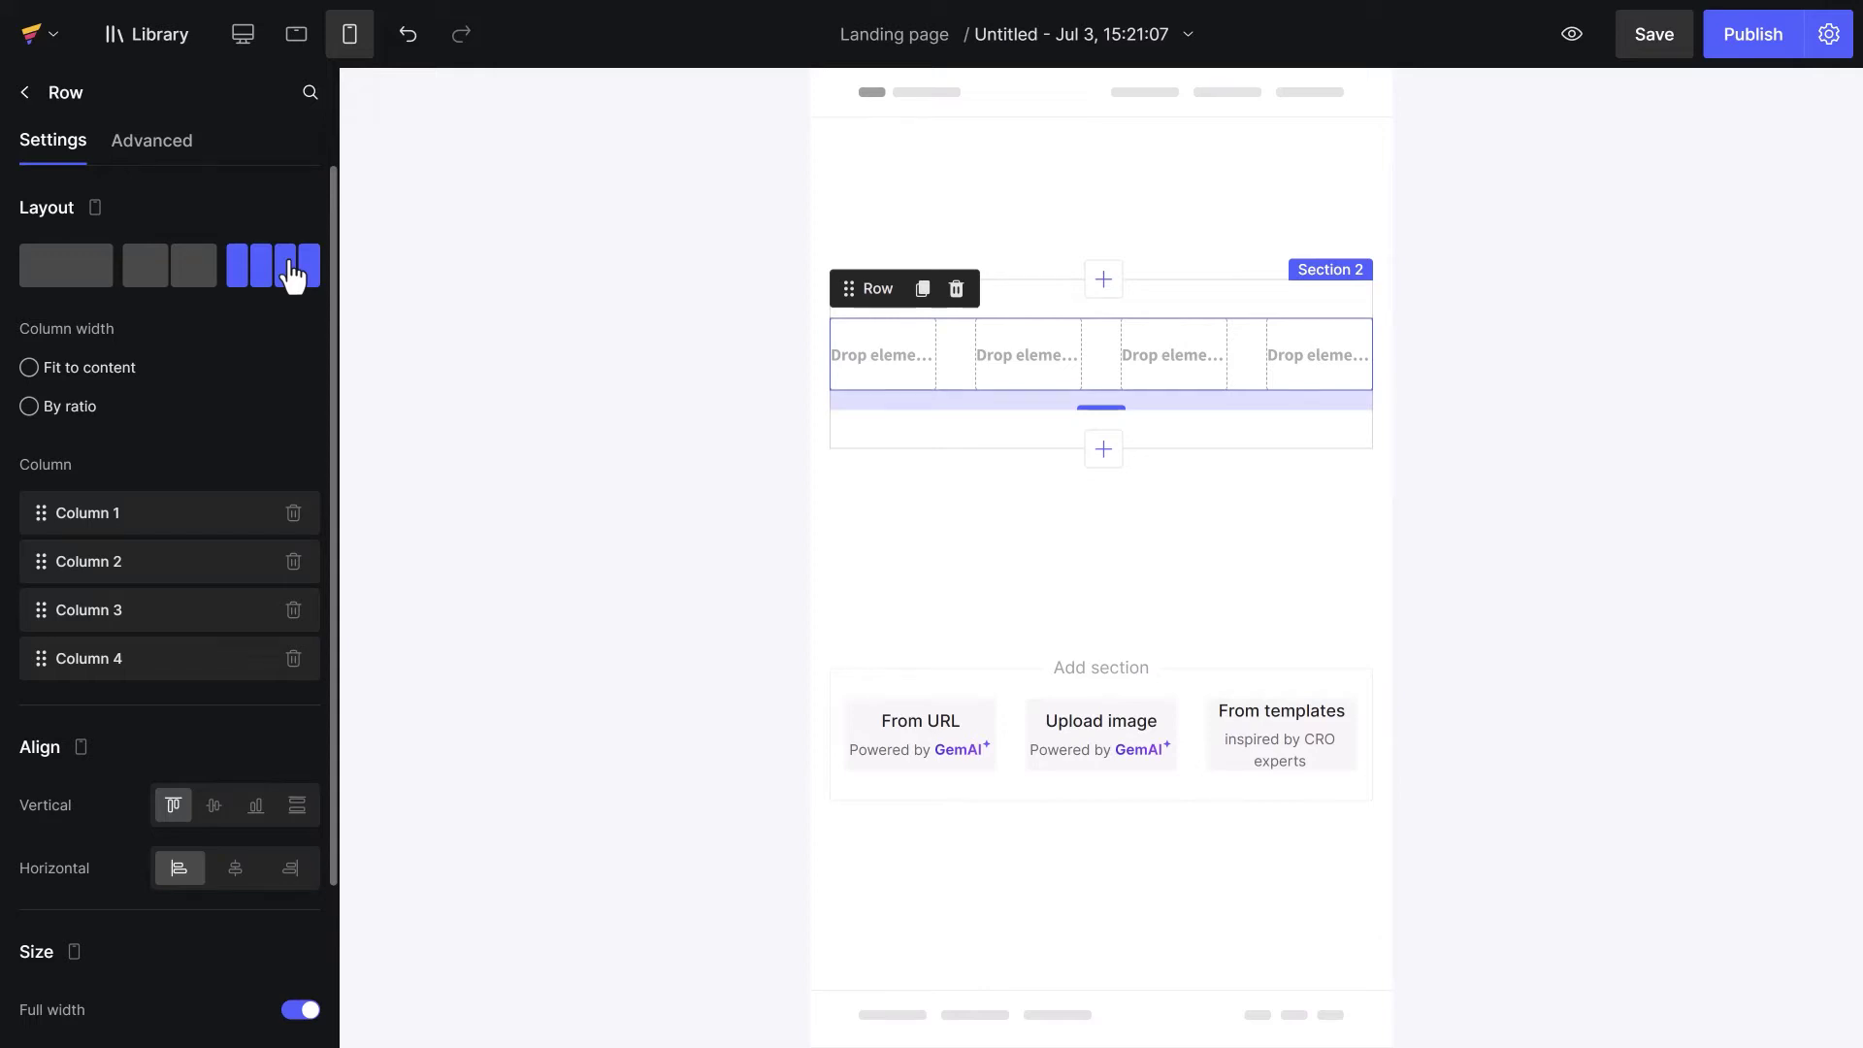
click(173, 277)
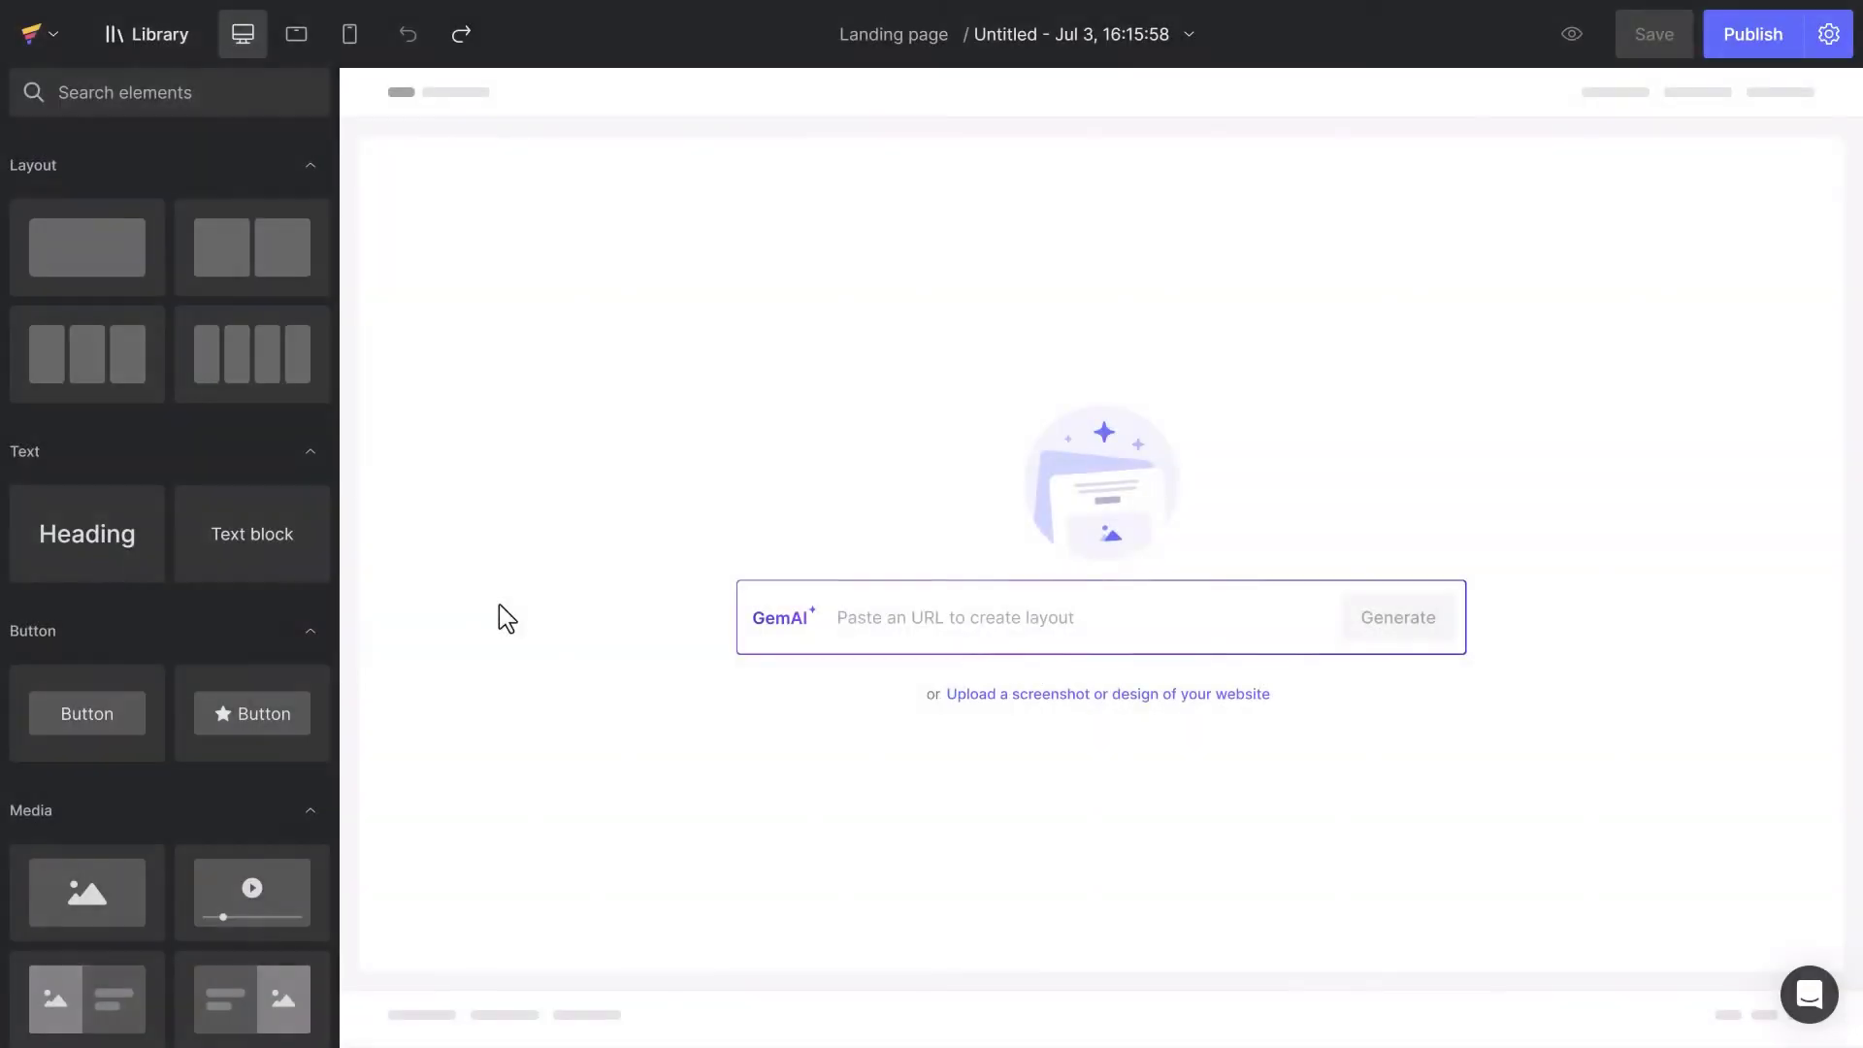
- Add a centered, bold heading 'Why should you choose our product?' with line height 120
drag(146, 541, 736, 323)
double_click(798, 193)
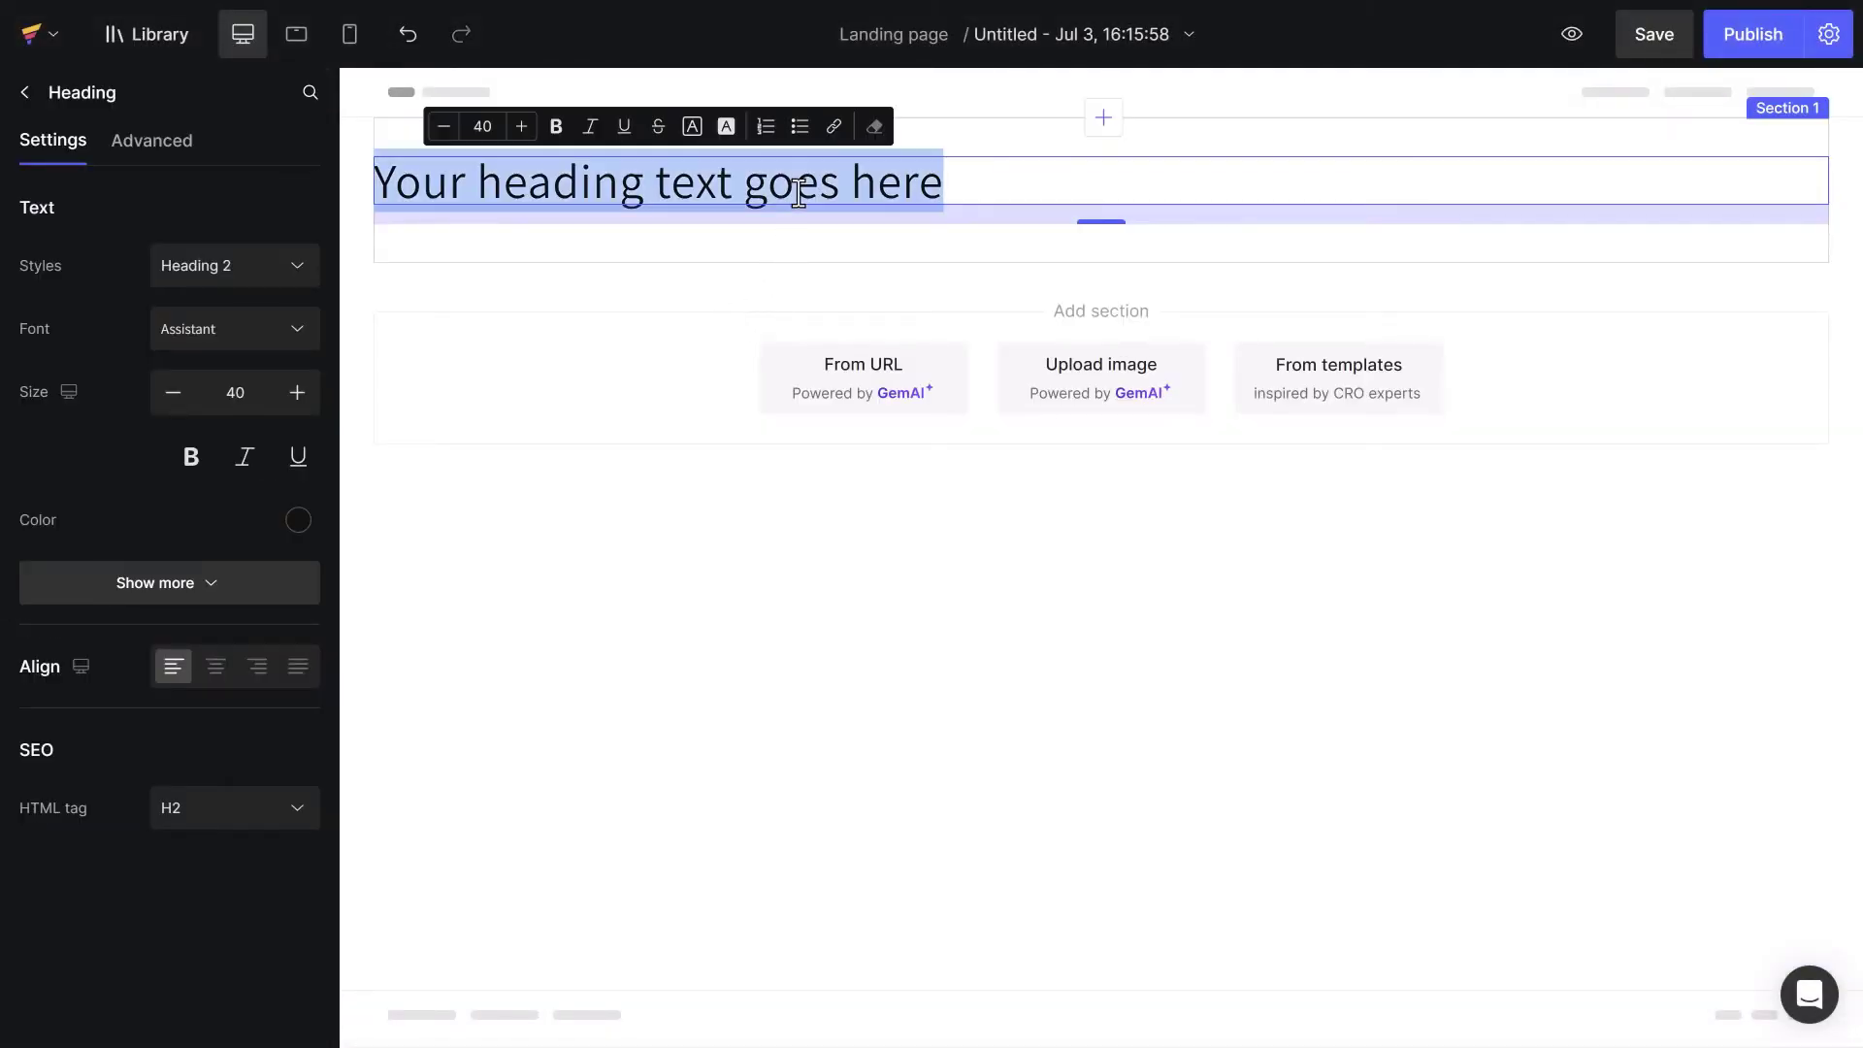
text(Why should you choose our product?)
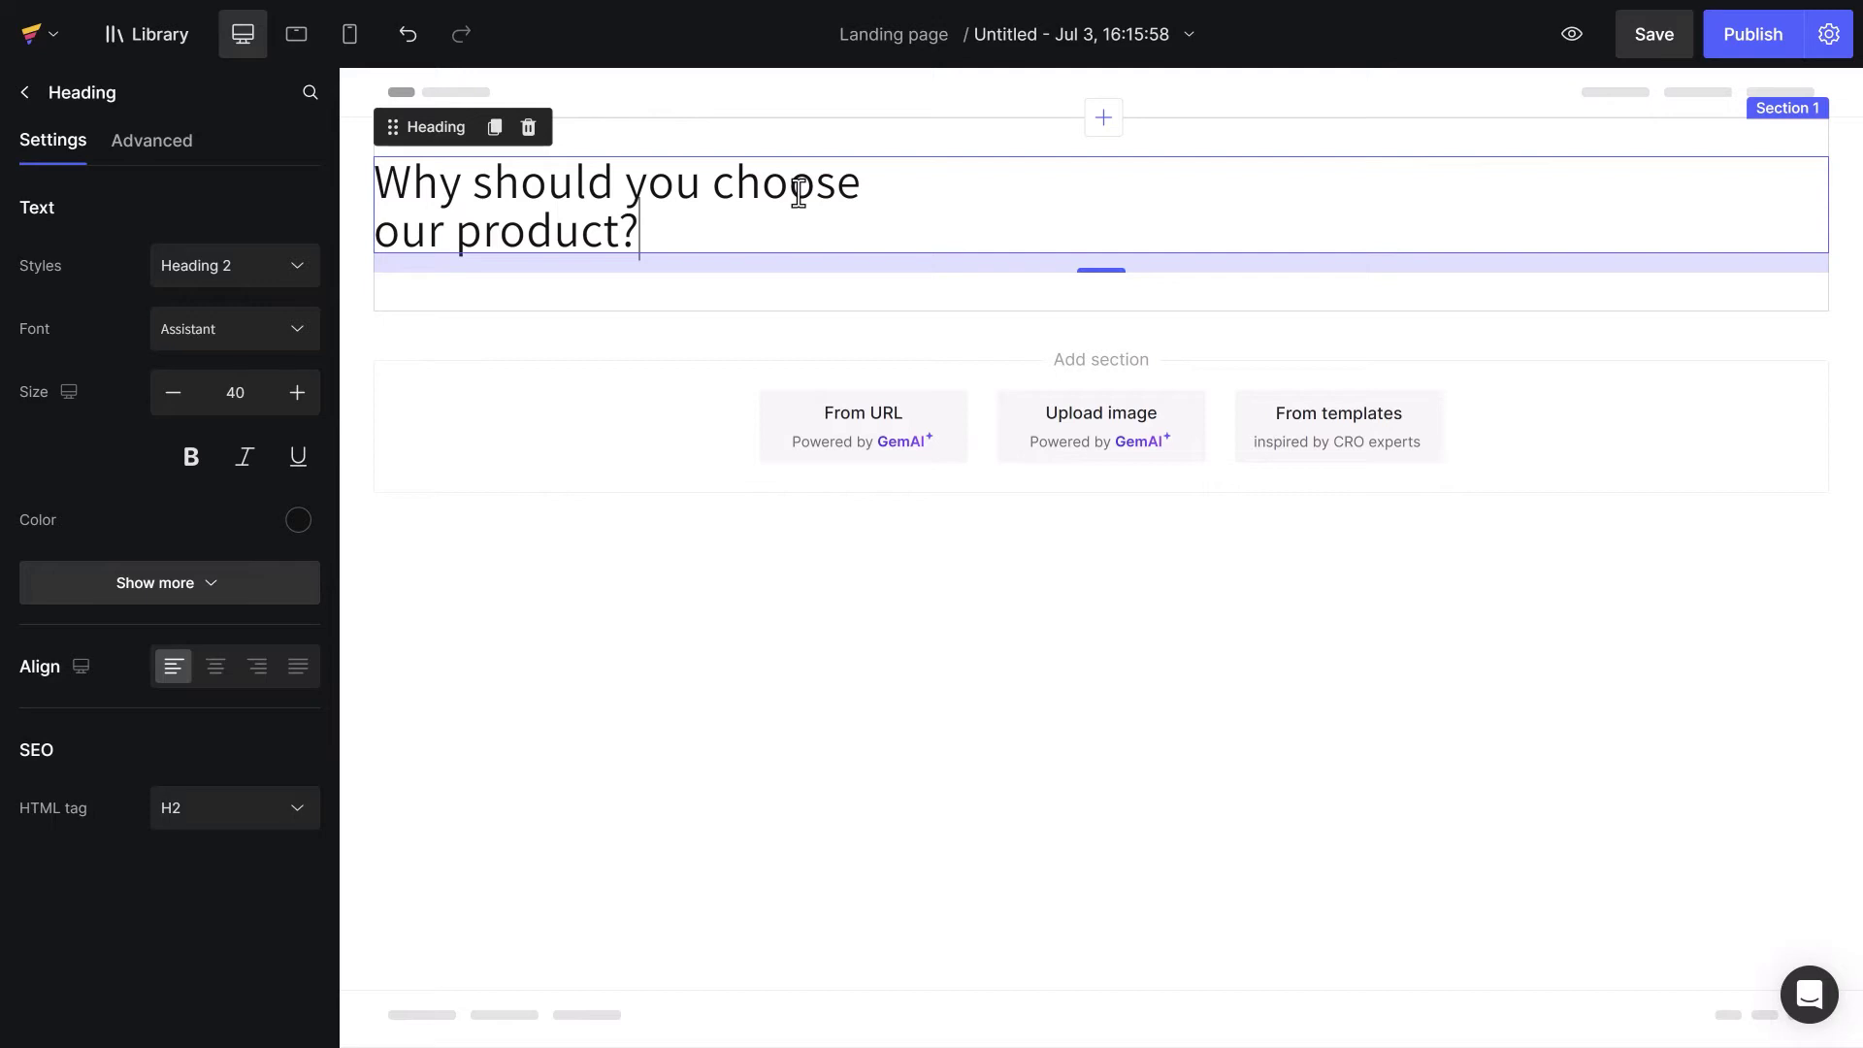
click(215, 667)
click(216, 587)
click(215, 585)
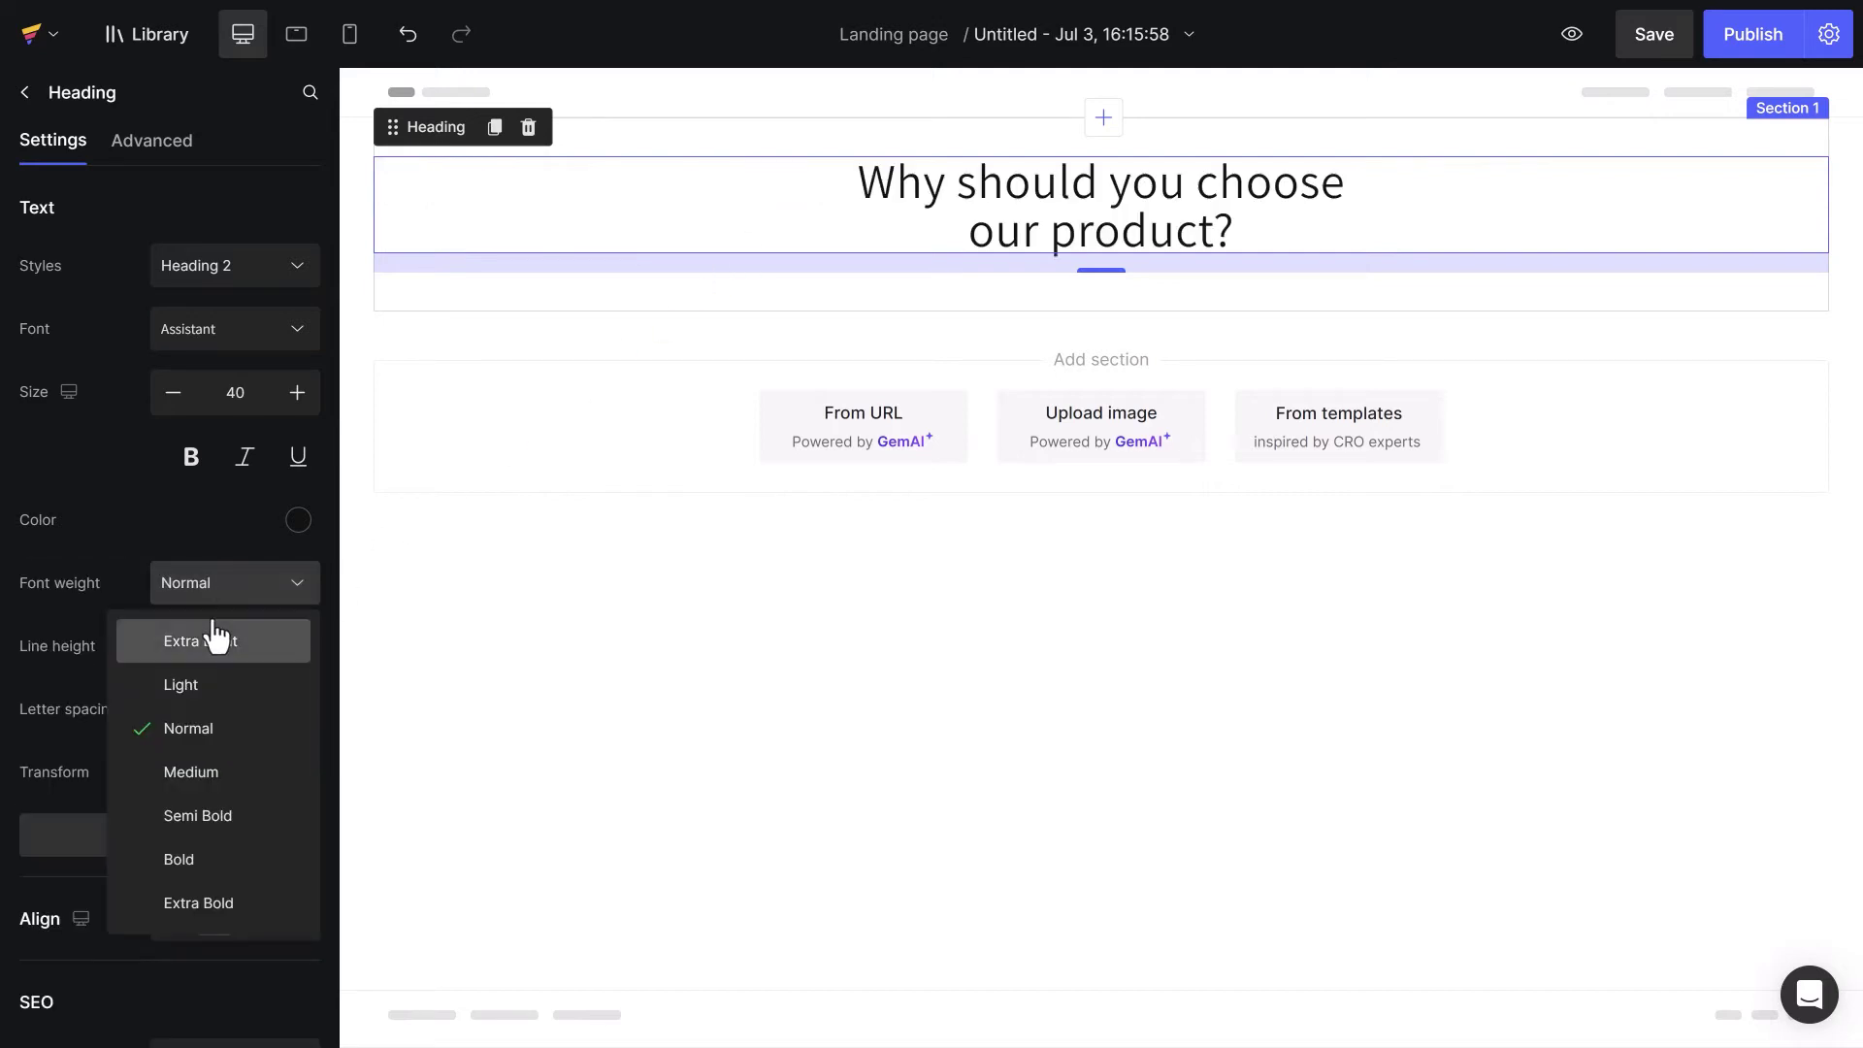
click(181, 860)
double_click(194, 646)
text(120)
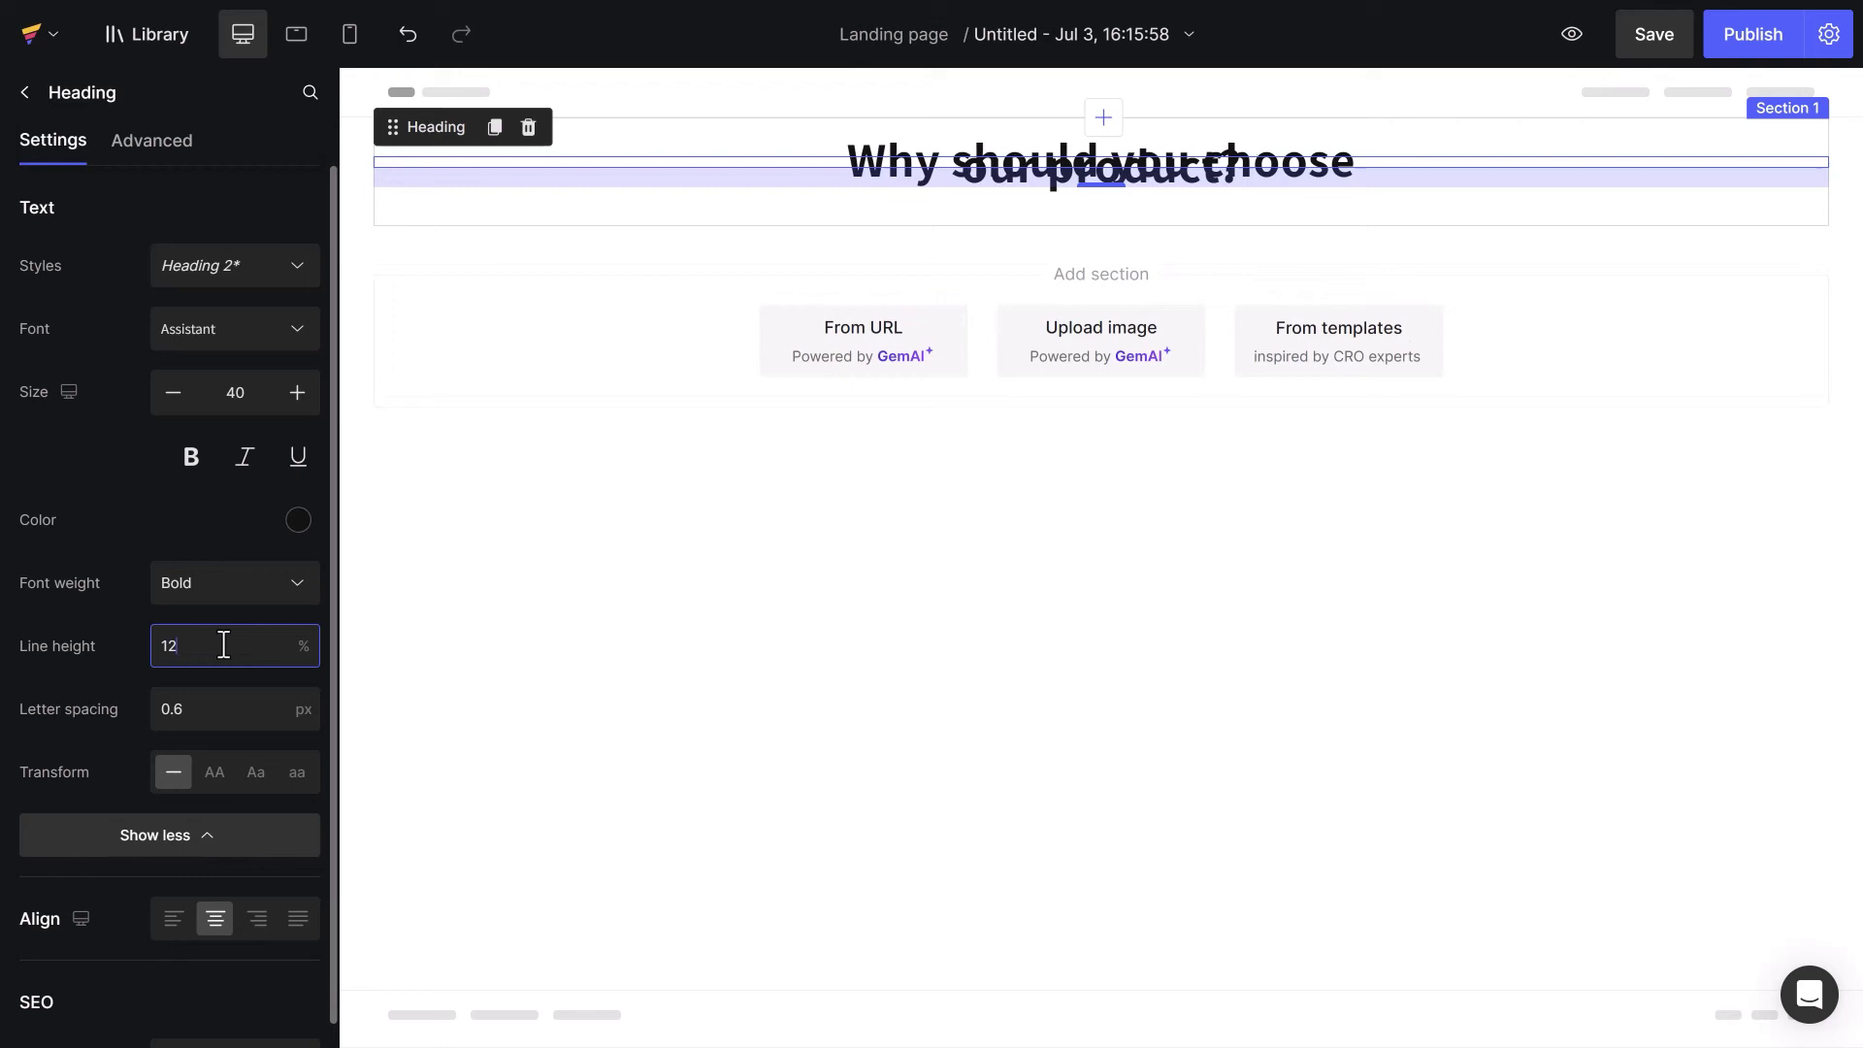
- Add a centered subtitle Text block below the heading with the pasted sentence
click(384, 730)
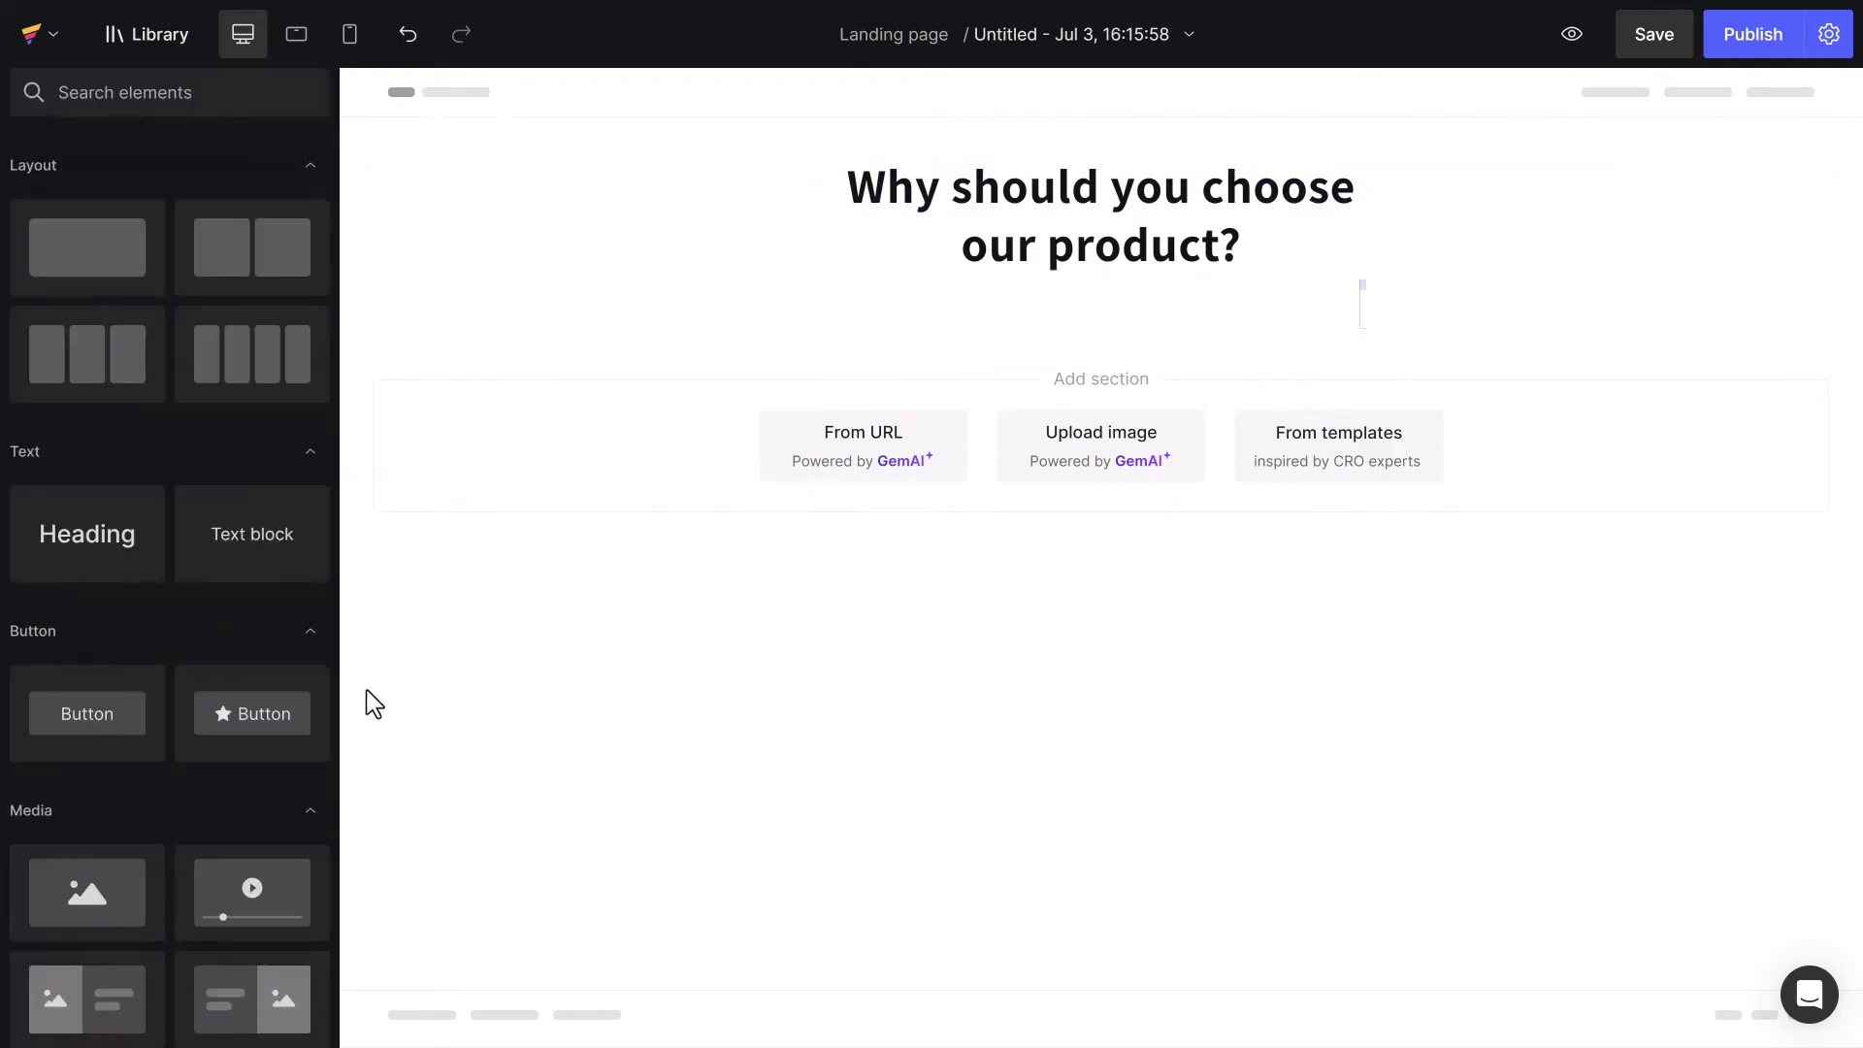
drag(270, 545, 1068, 304)
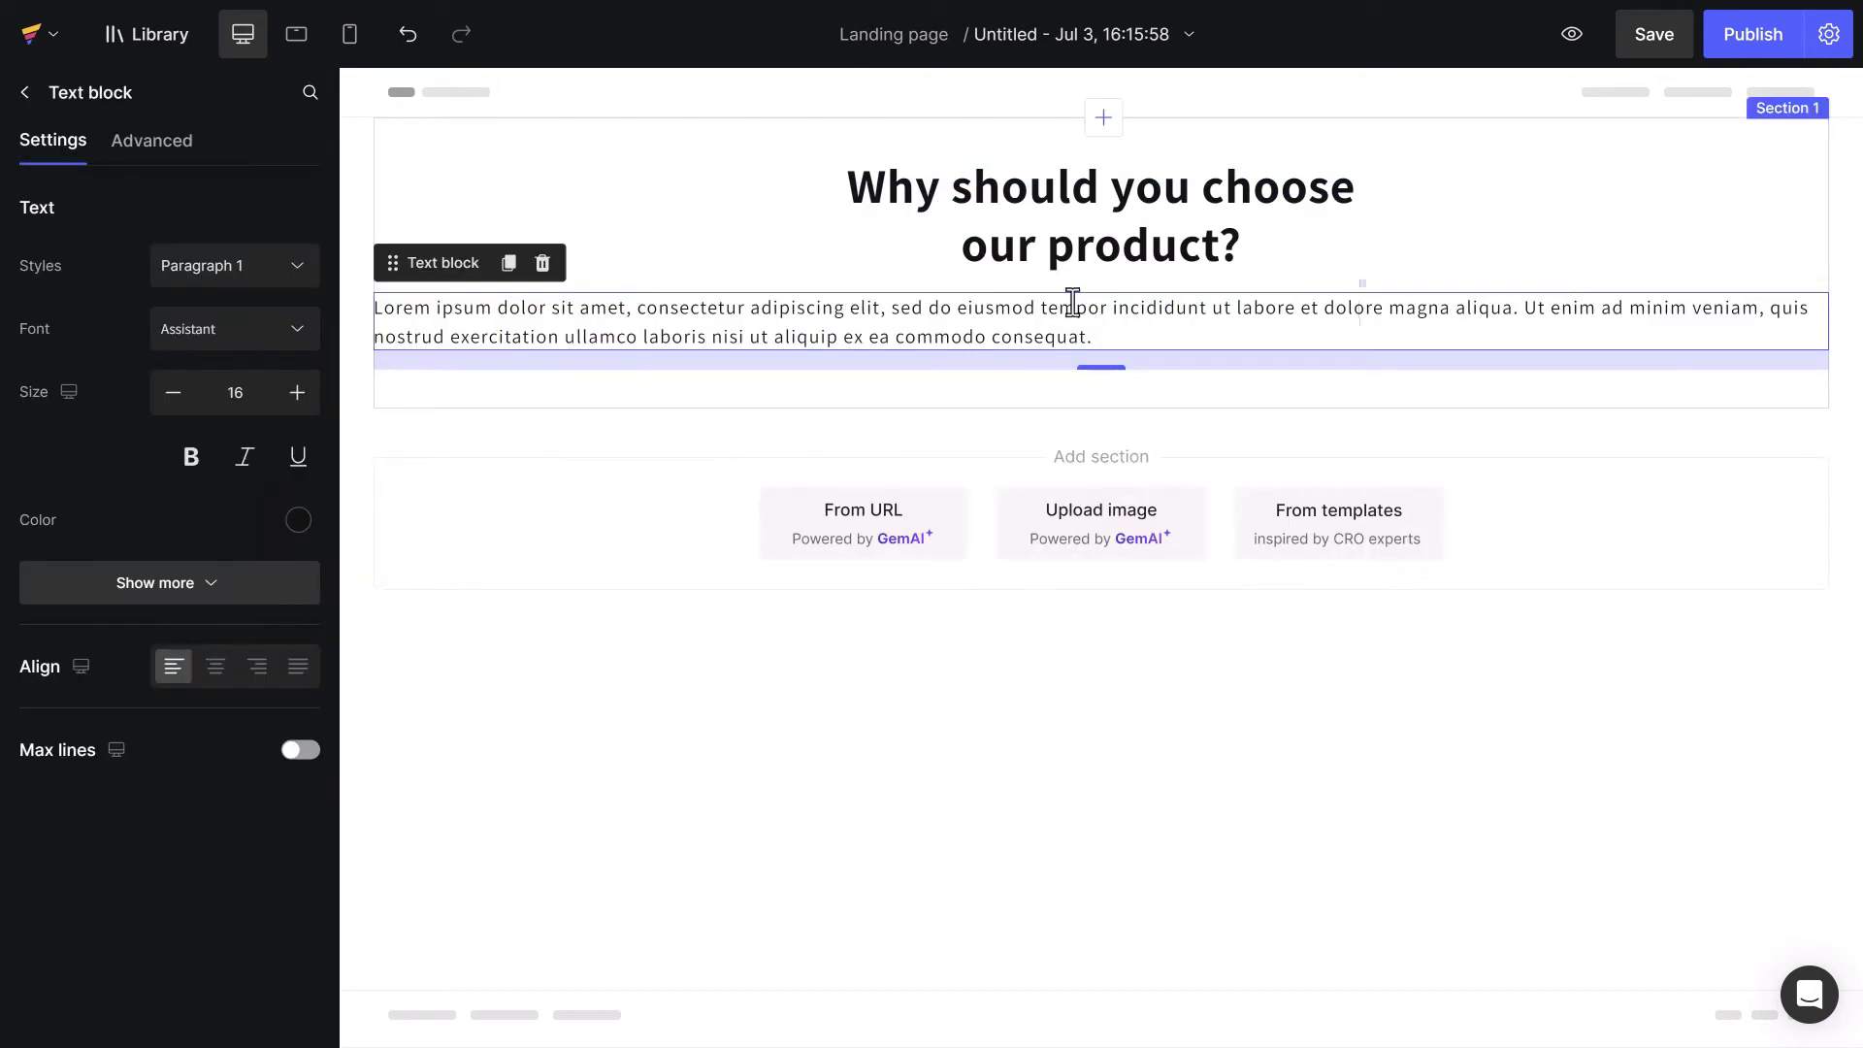
double_click(1104, 339)
text(Experience our prestigious after-sales service.)
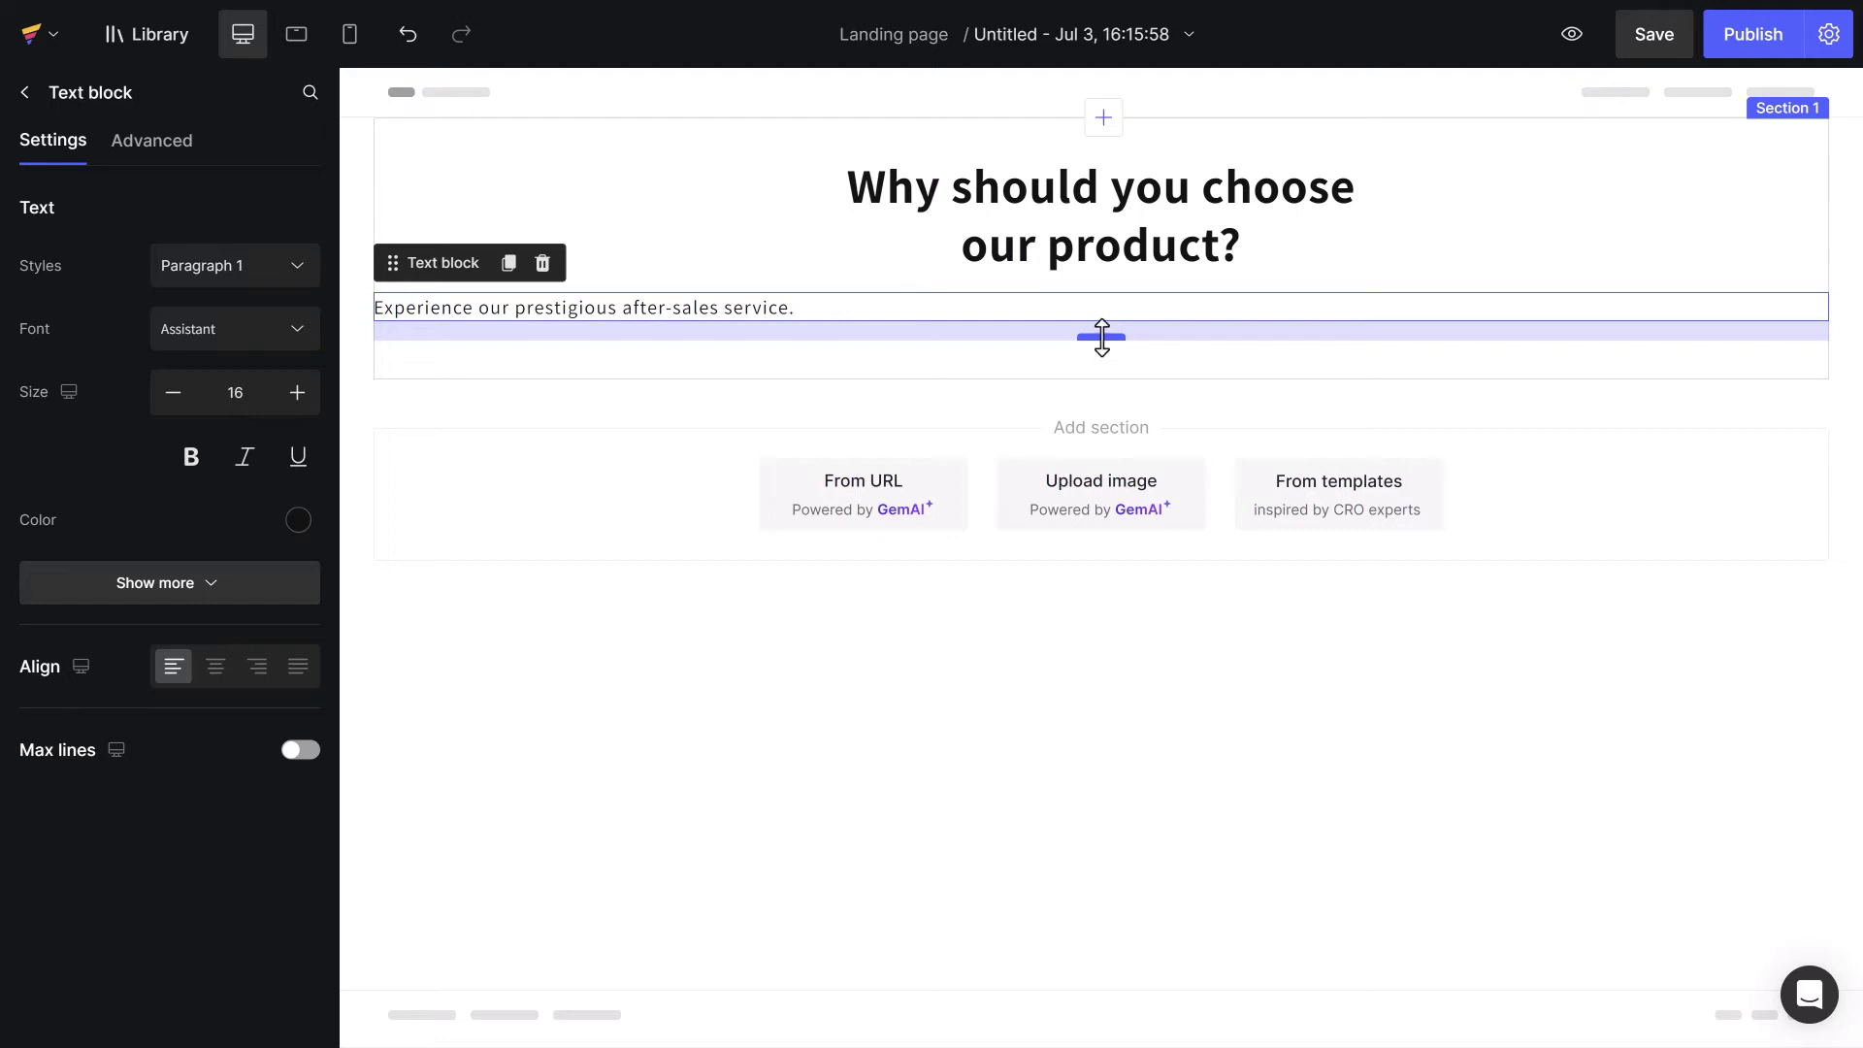
click(213, 668)
- Set bottom spacing XL (24) on the heading and 3XL (48) on the subtitle, then add a three-column row
click(1050, 223)
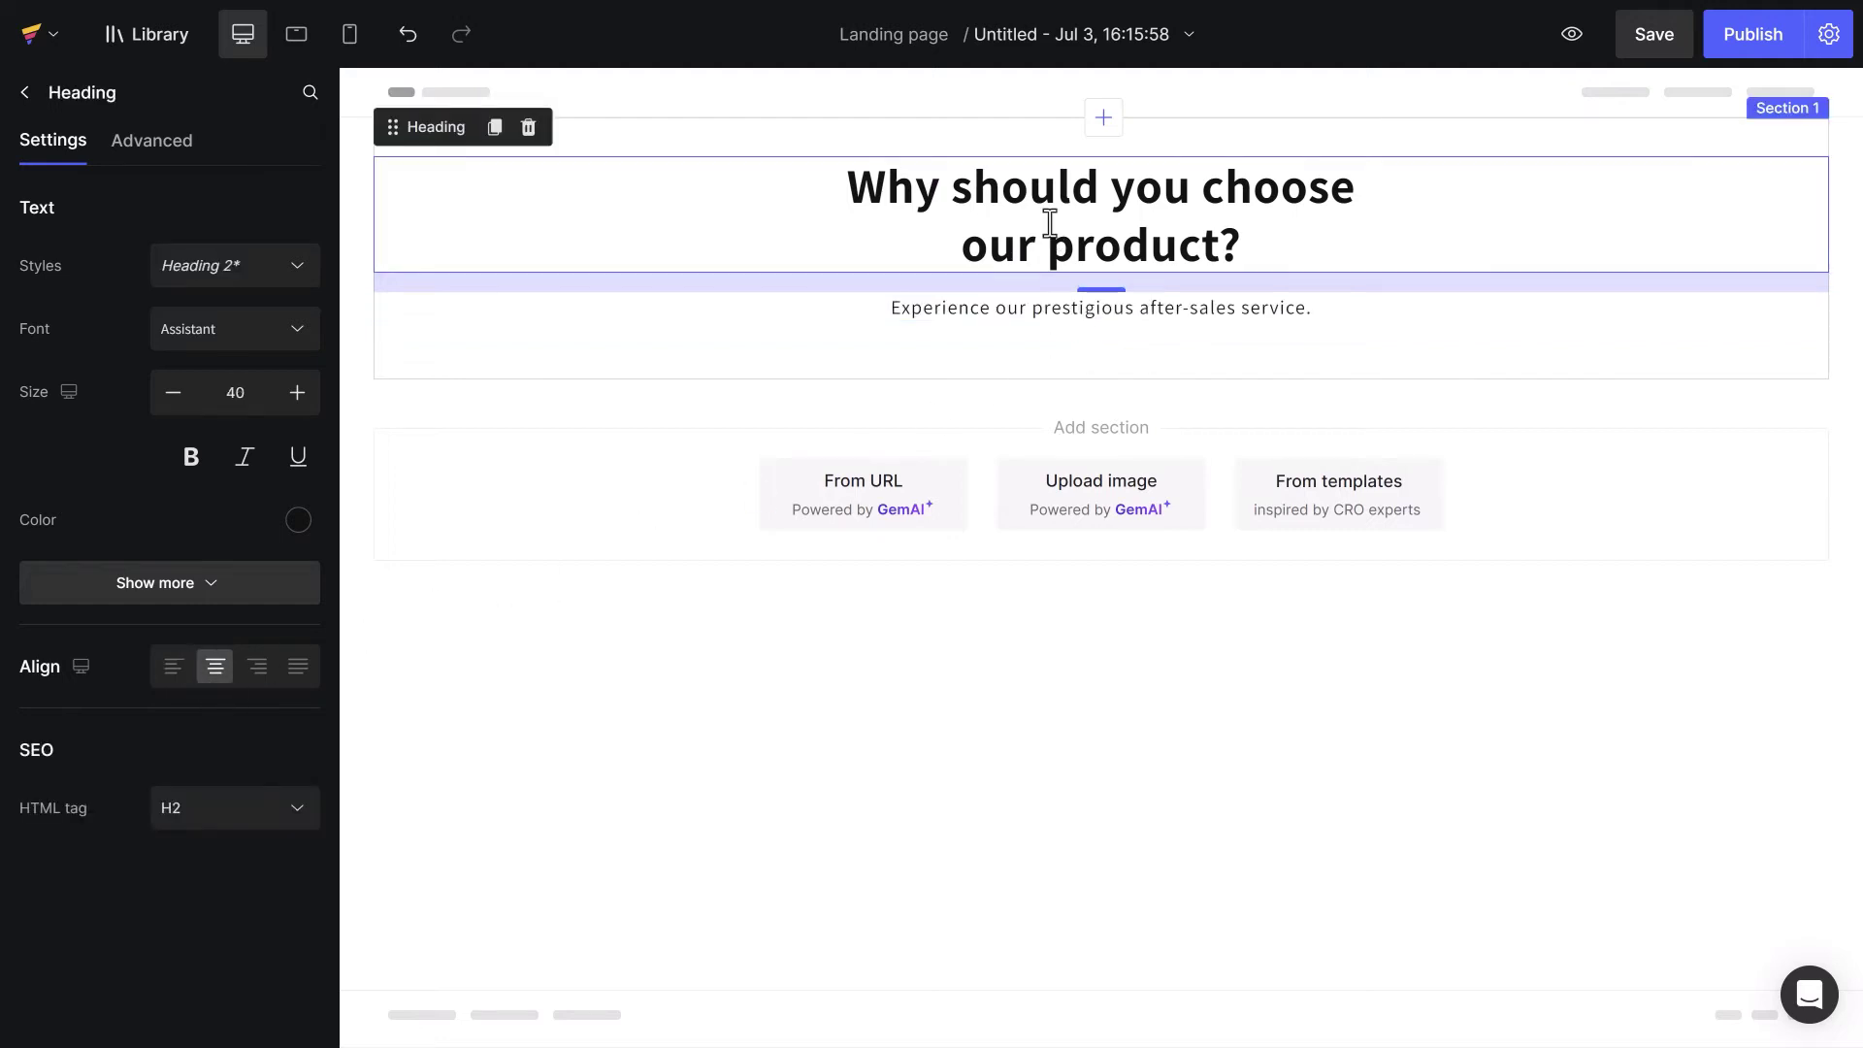
click(140, 154)
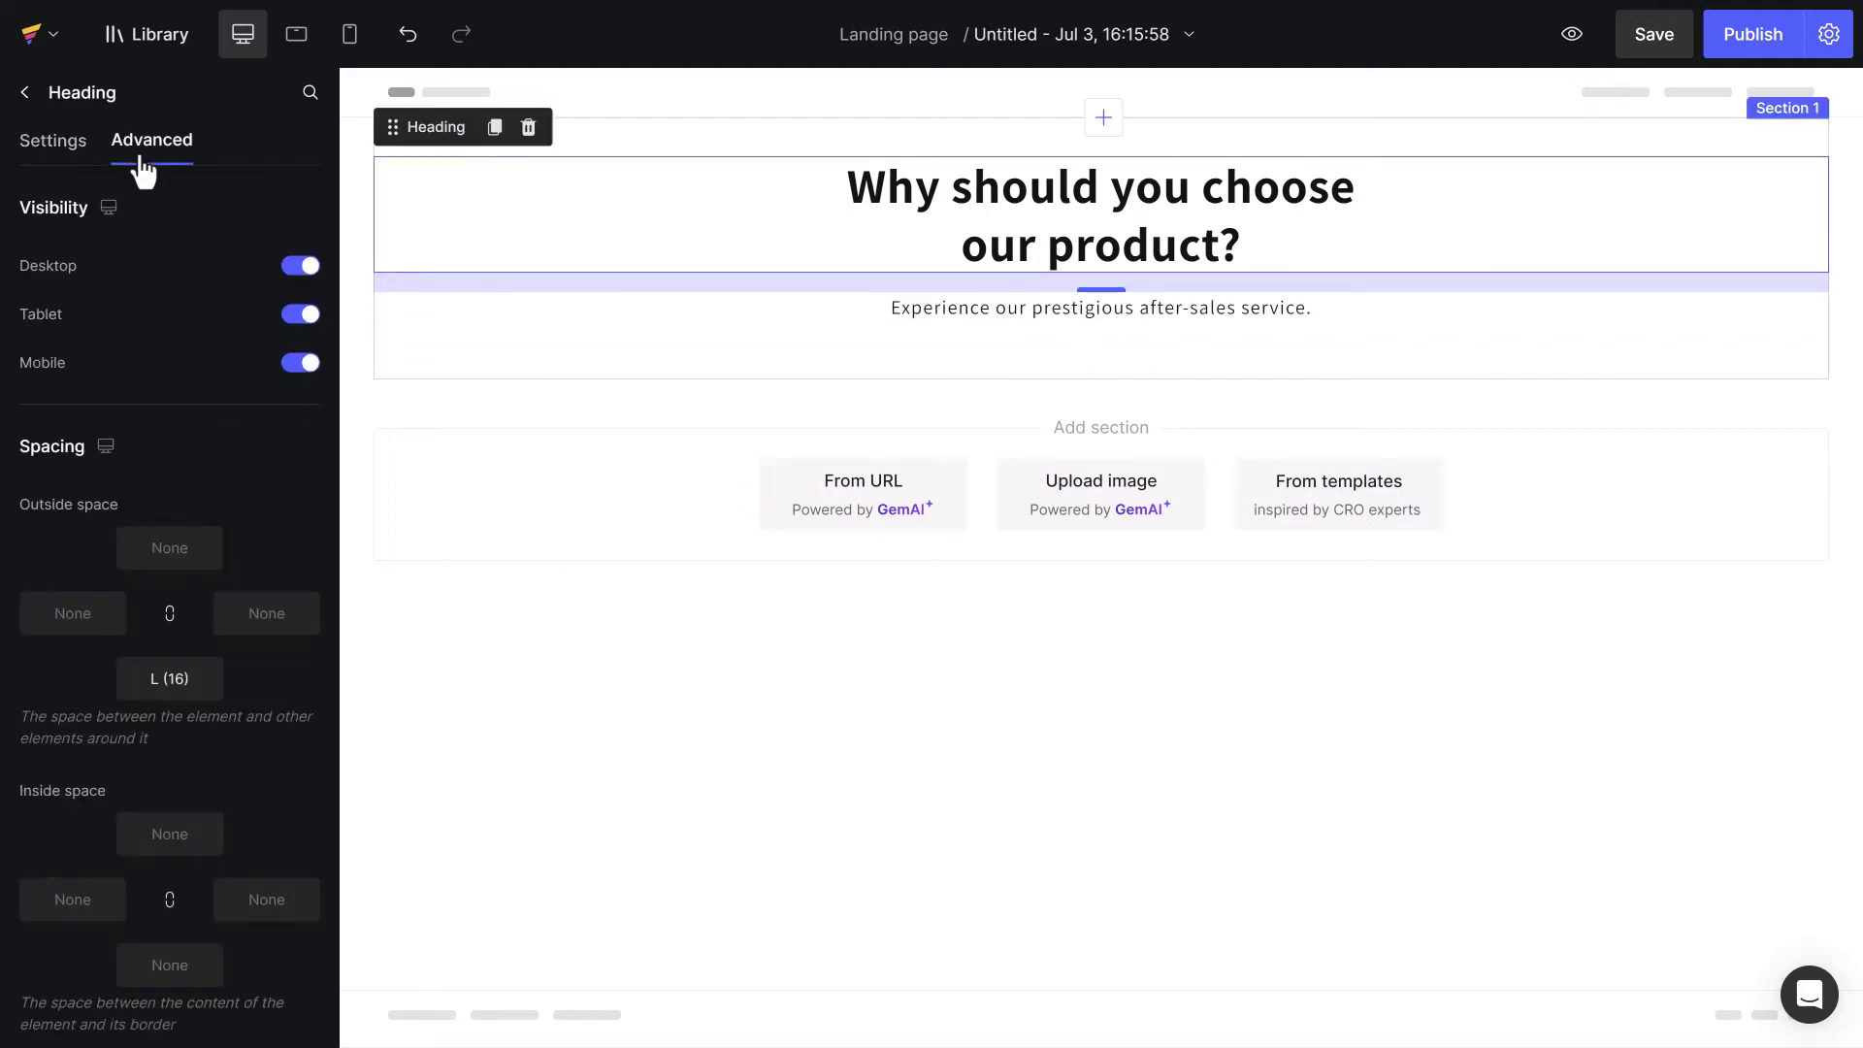
click(184, 679)
click(179, 942)
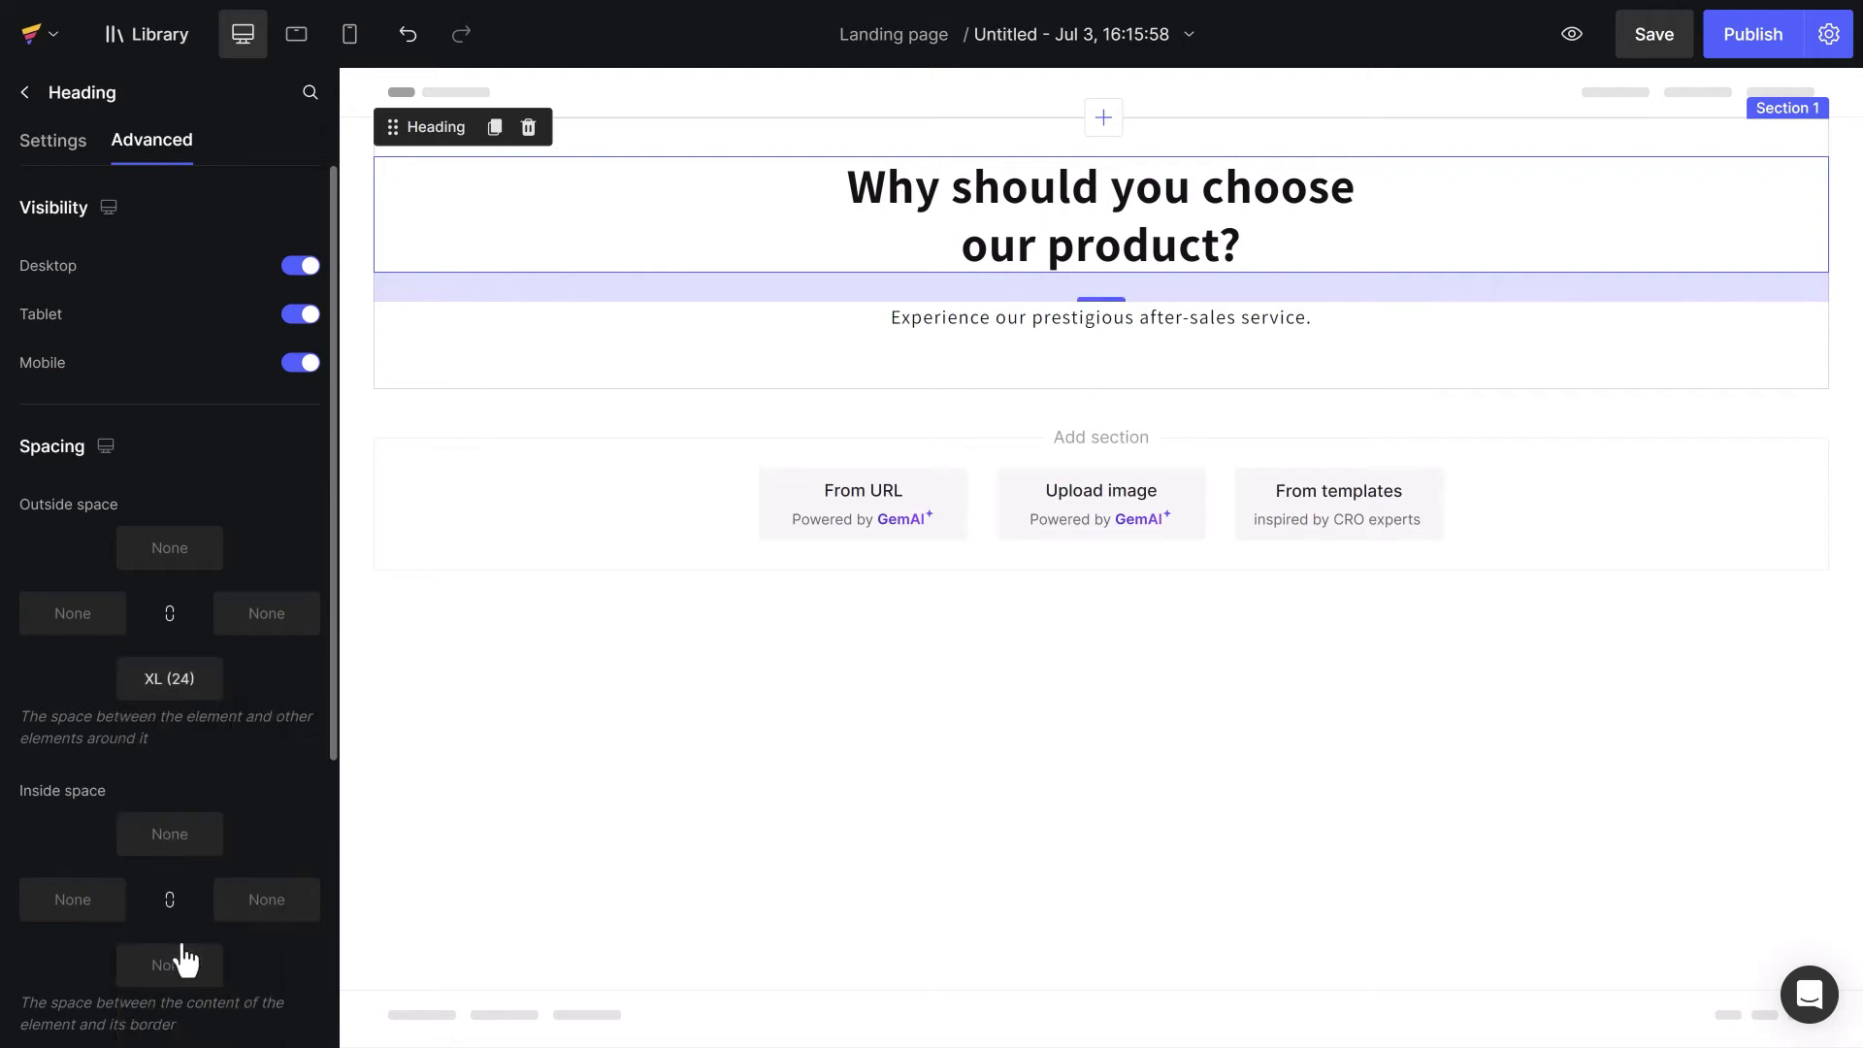
click(1192, 330)
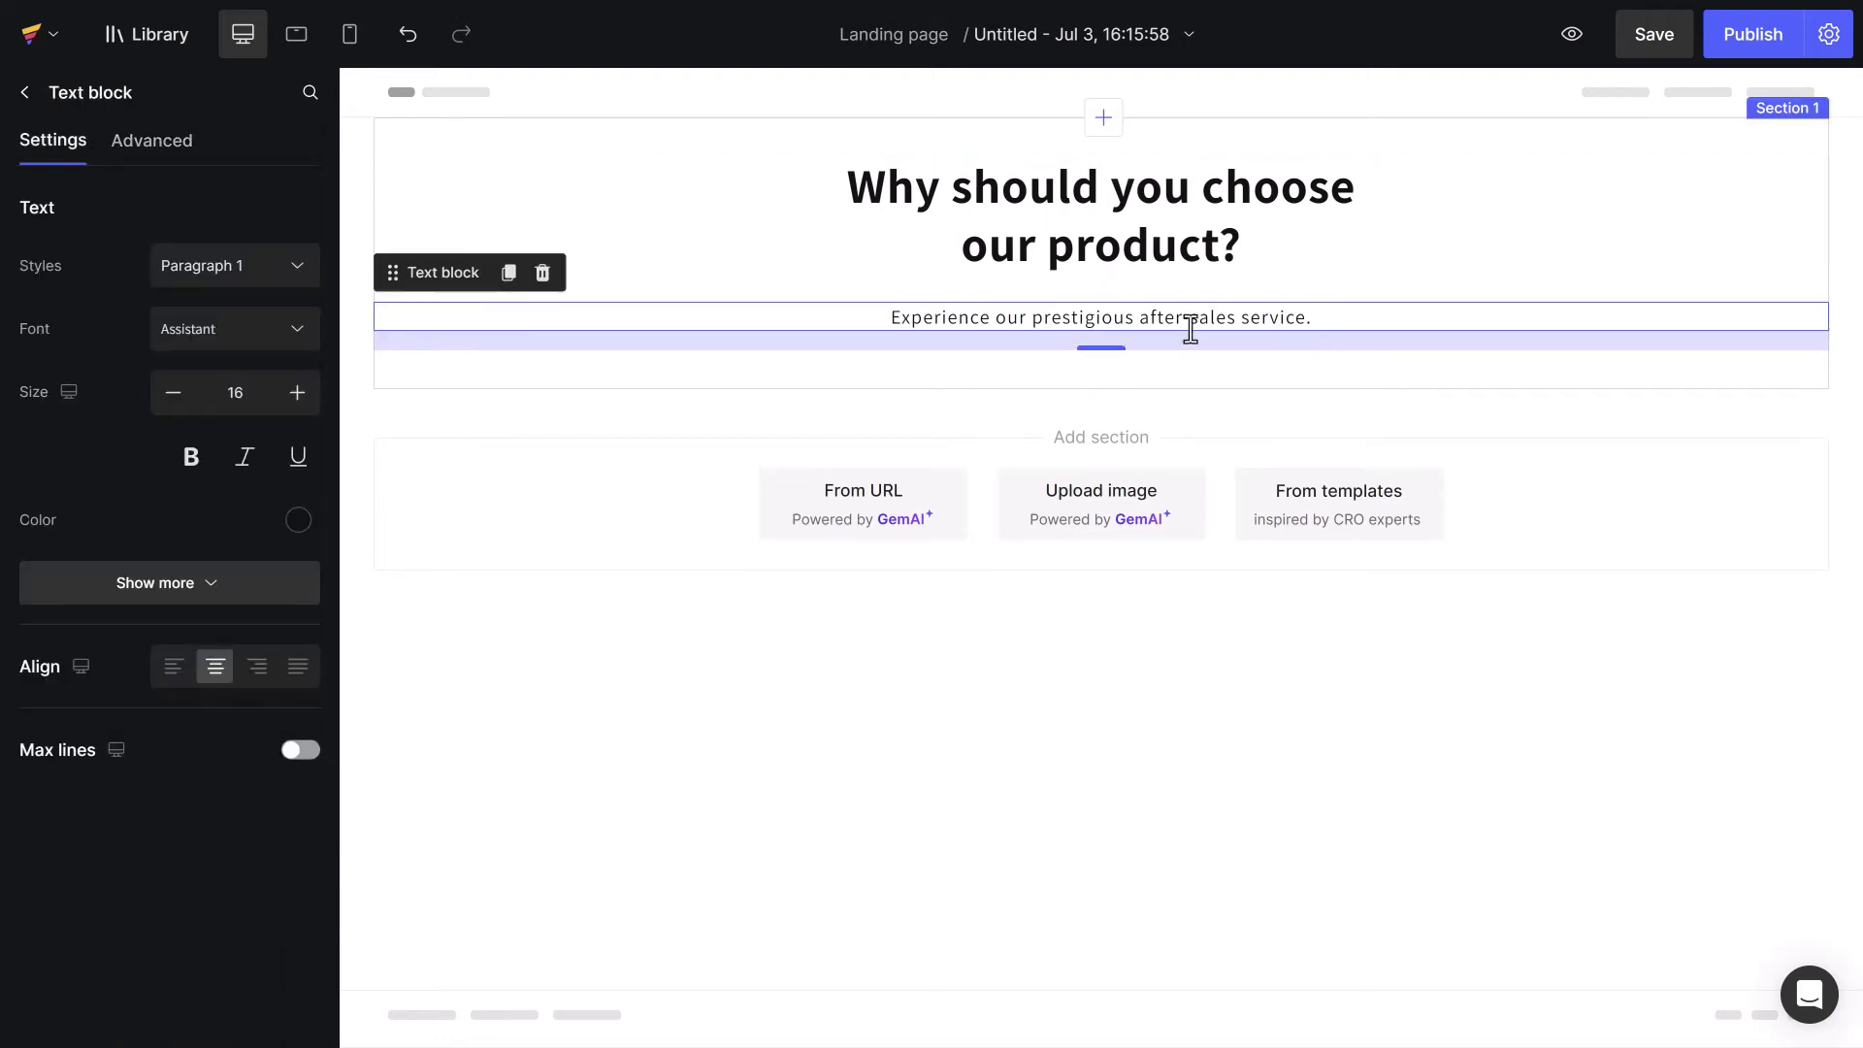
click(141, 143)
click(173, 679)
click(191, 1015)
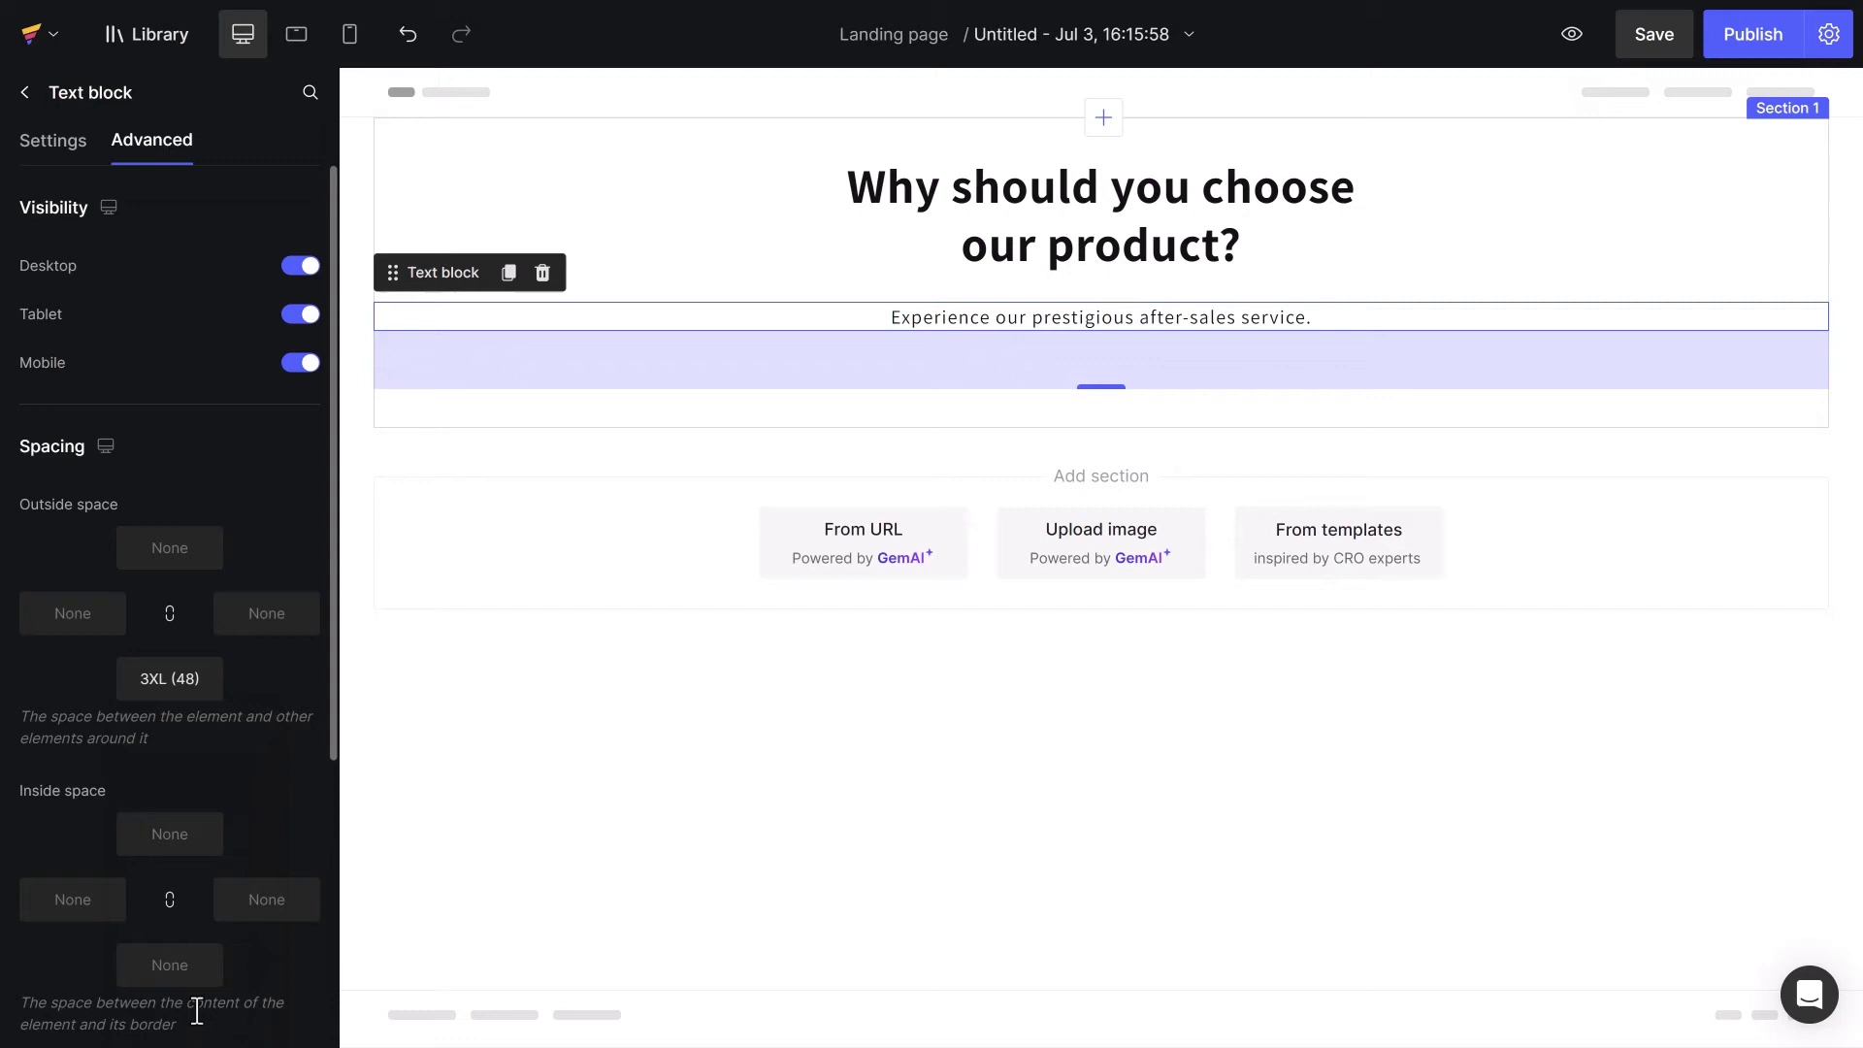
click(370, 845)
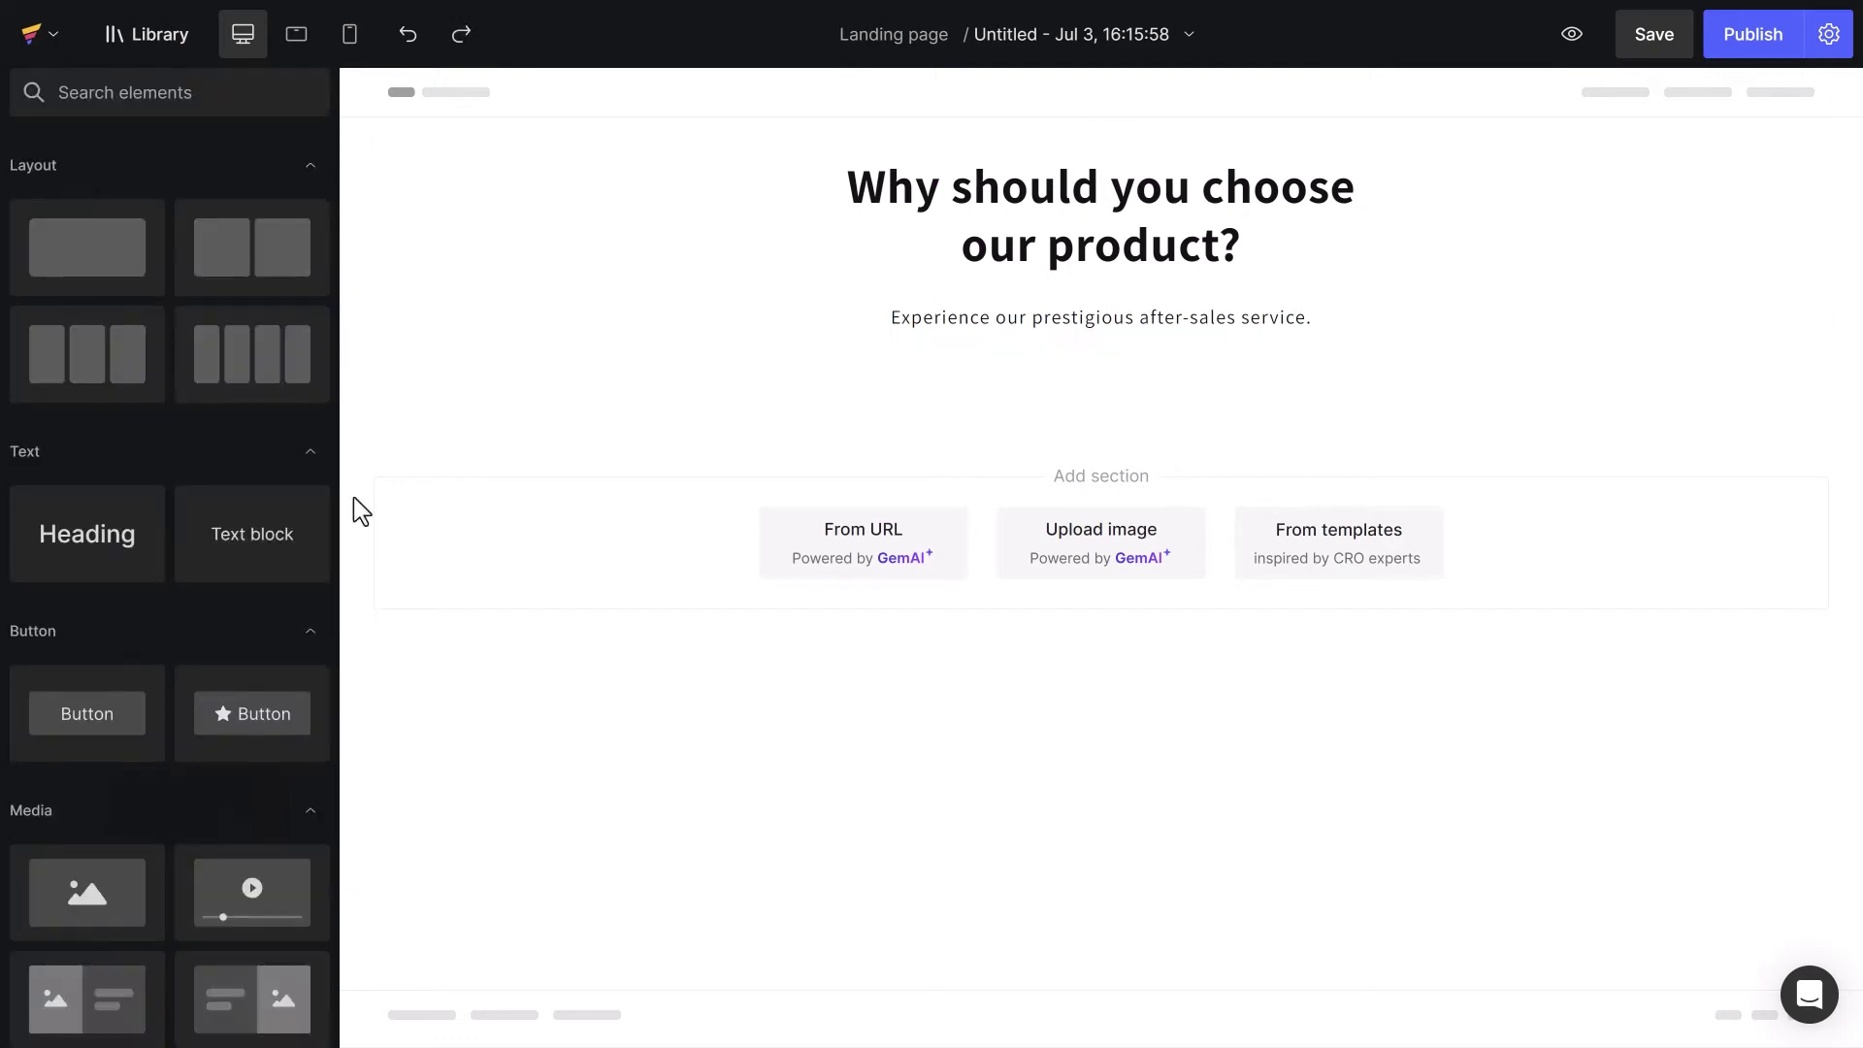
drag(126, 369, 670, 392)
- Insert the truck image (file 1) in the first column, not full width, 48 px wide, centered
click(24, 92)
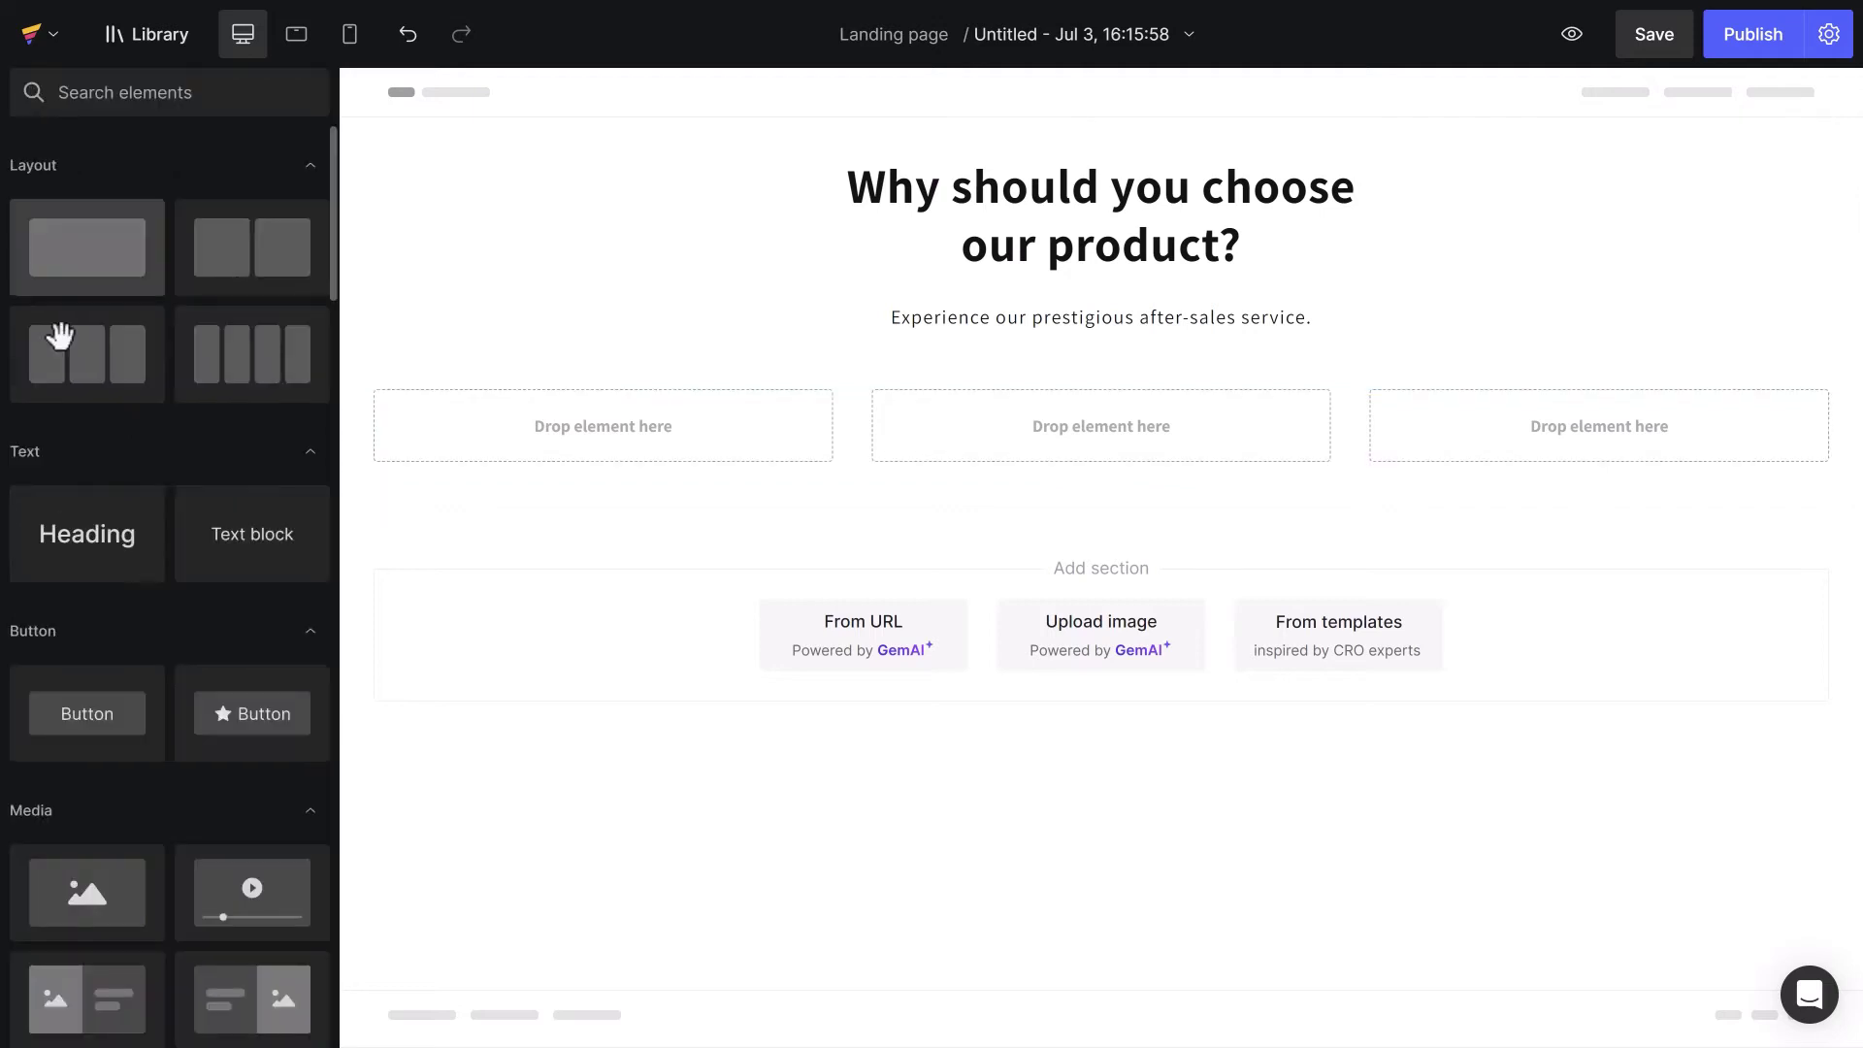
drag(112, 879, 557, 416)
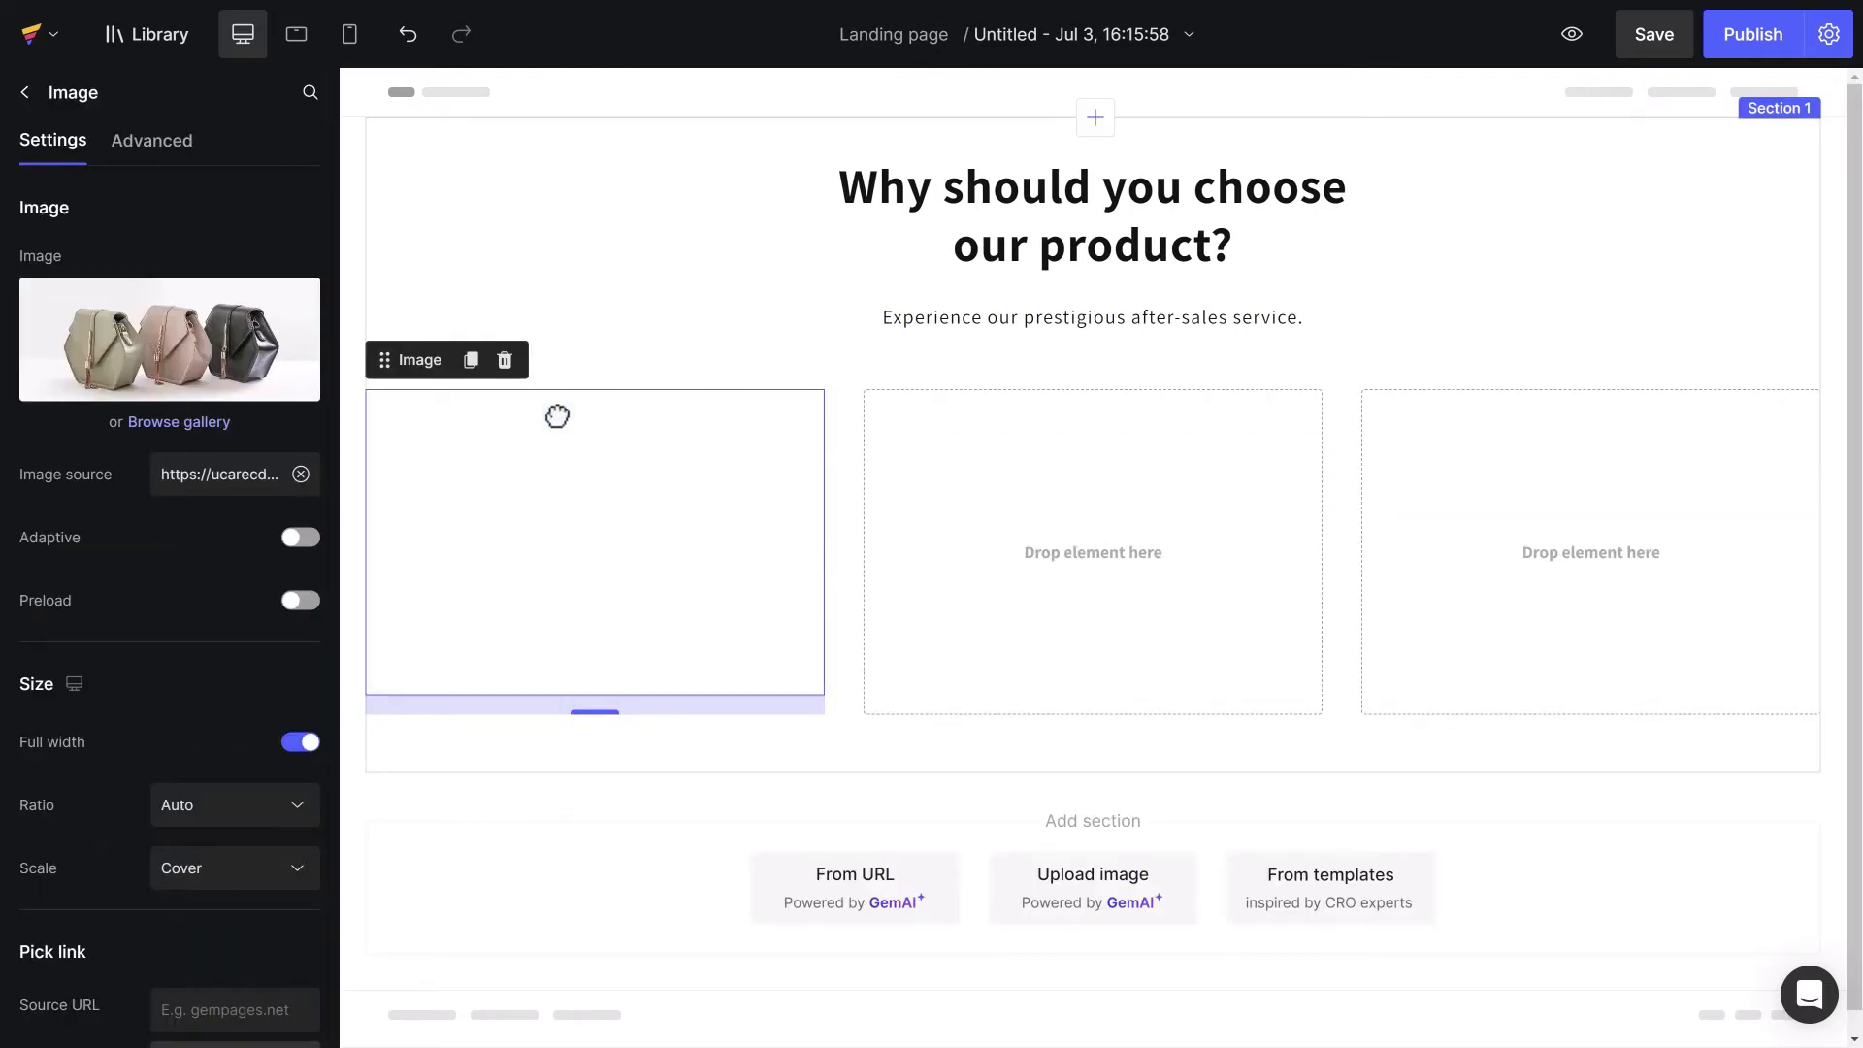
click(216, 340)
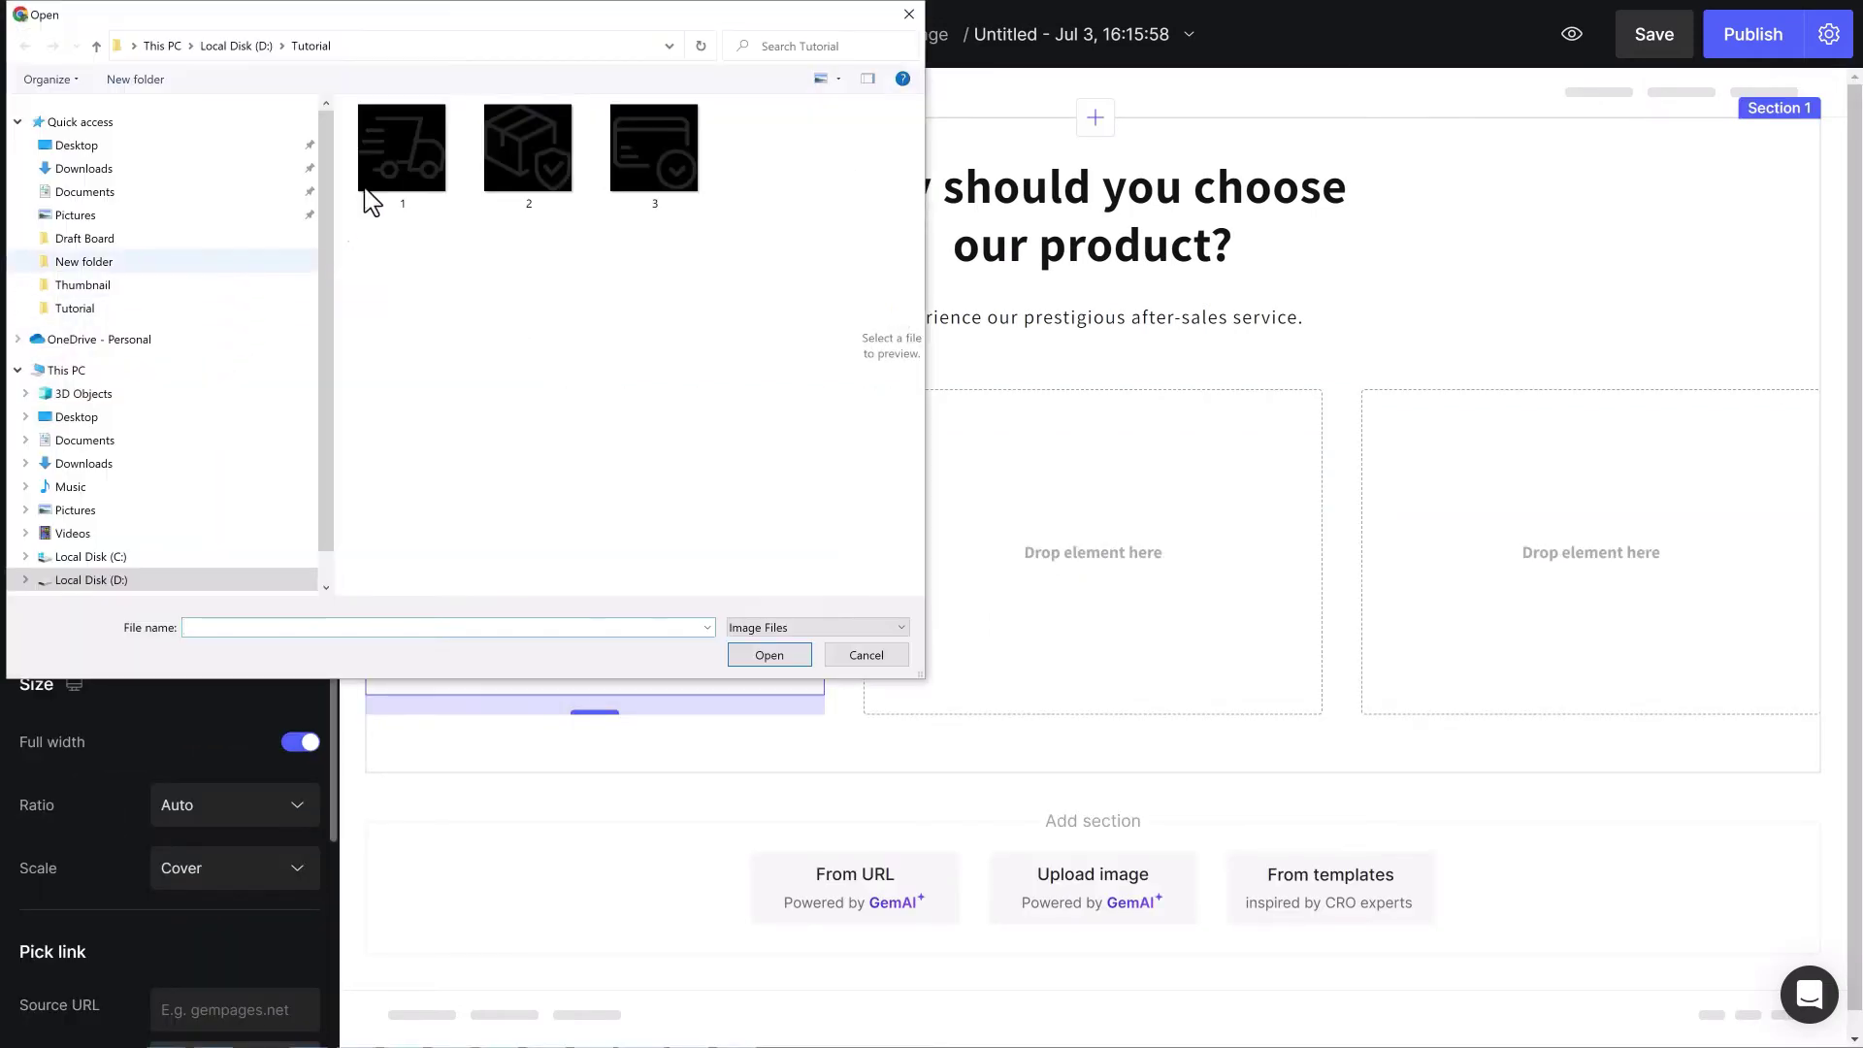
click(398, 158)
click(770, 655)
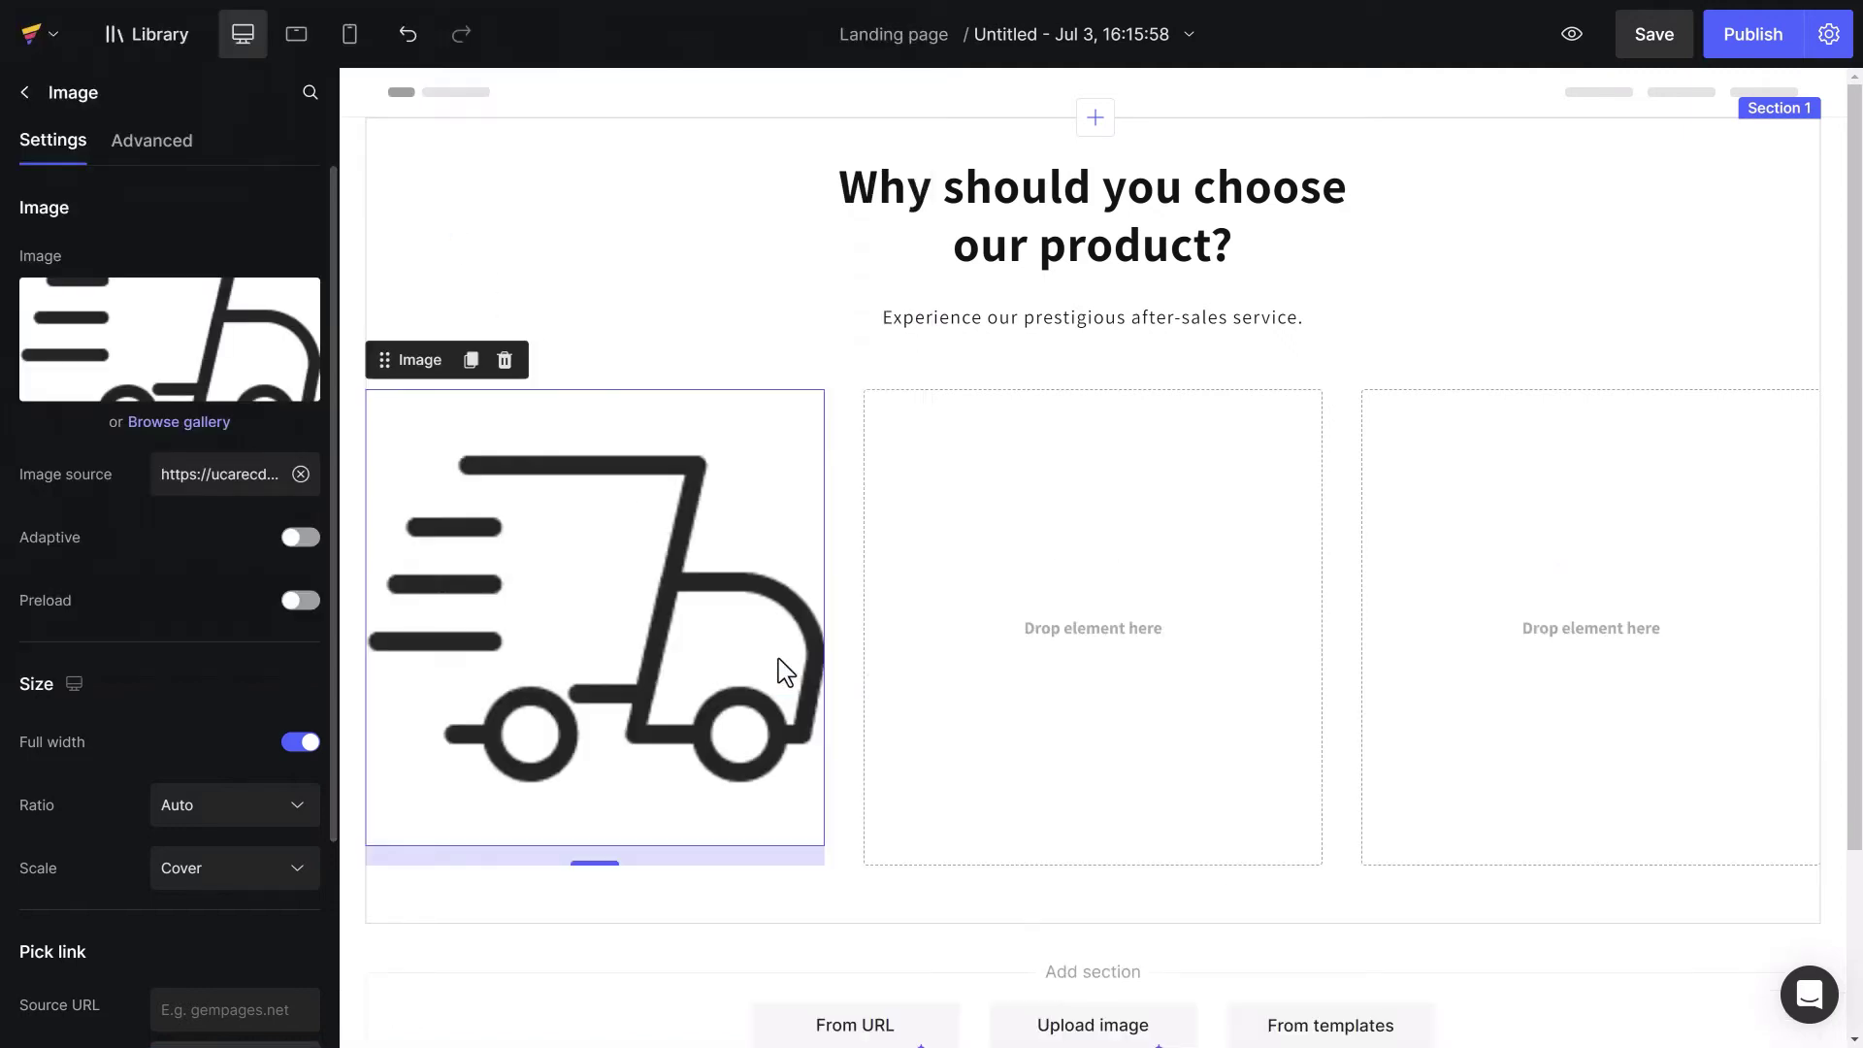
click(303, 743)
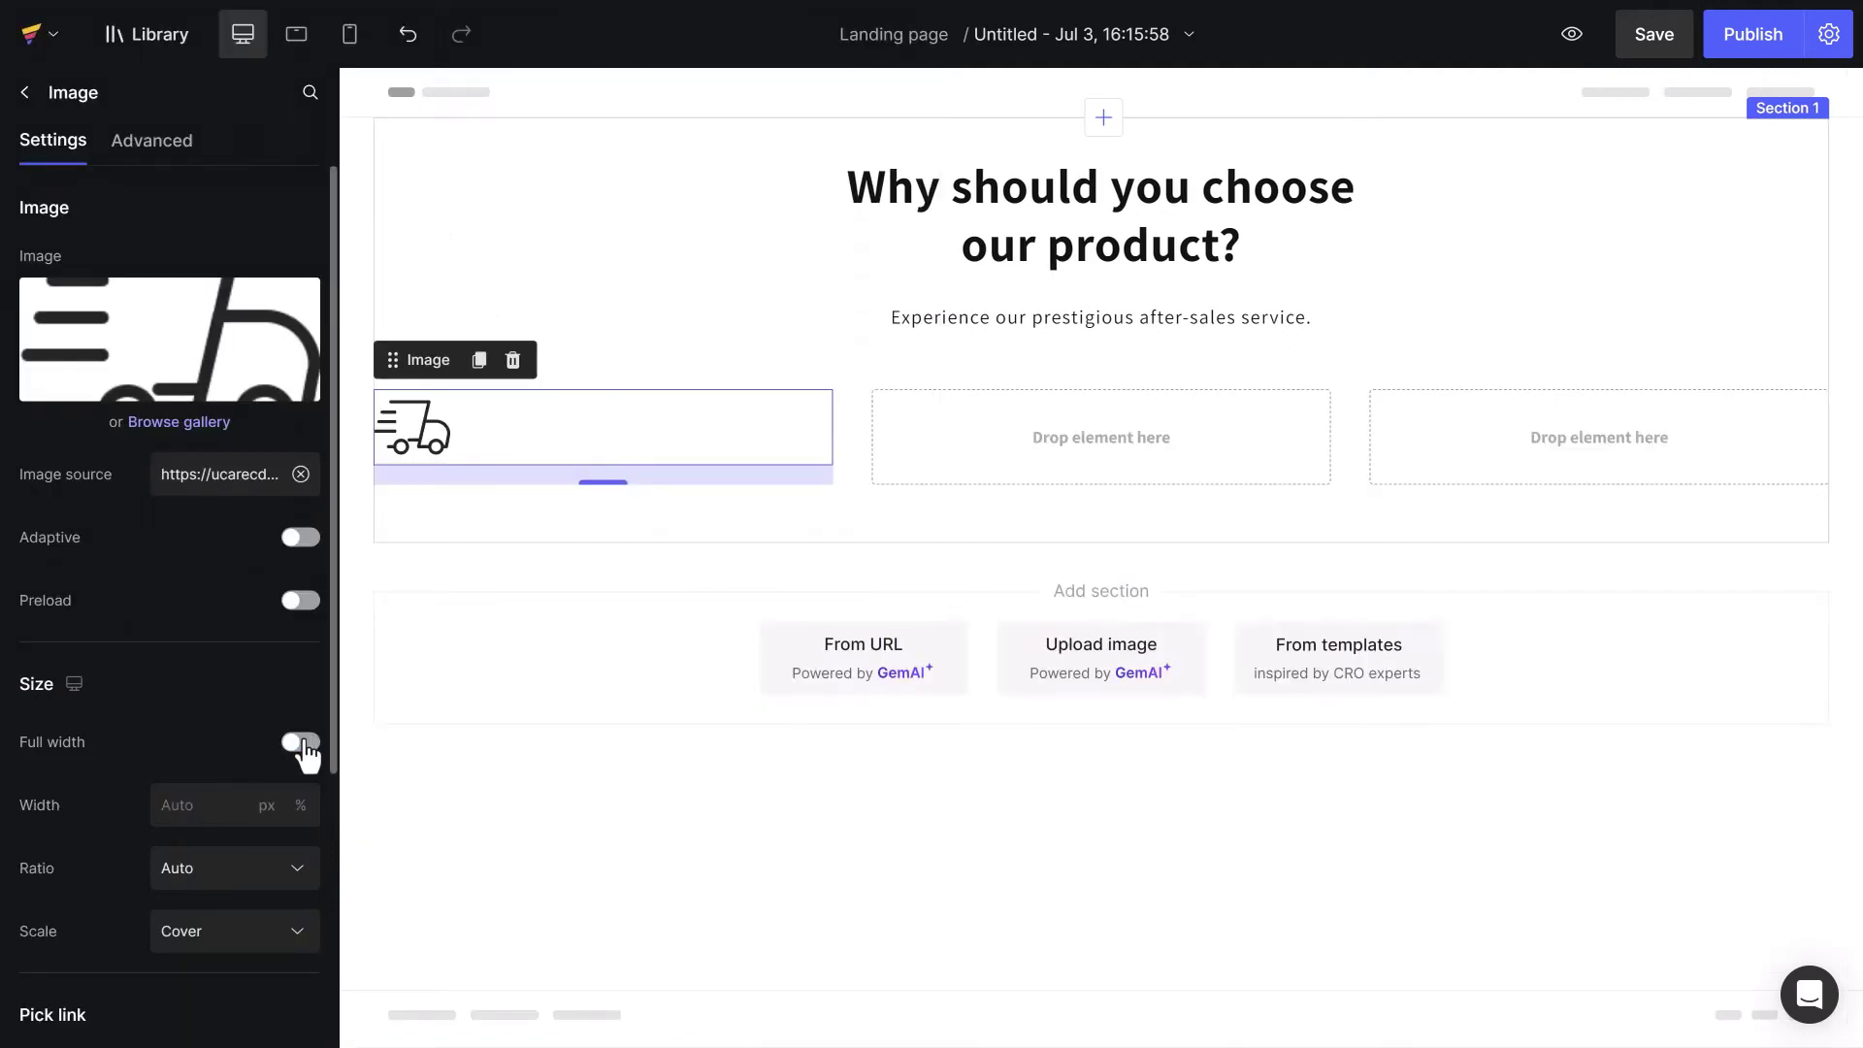
click(206, 805)
text(48)
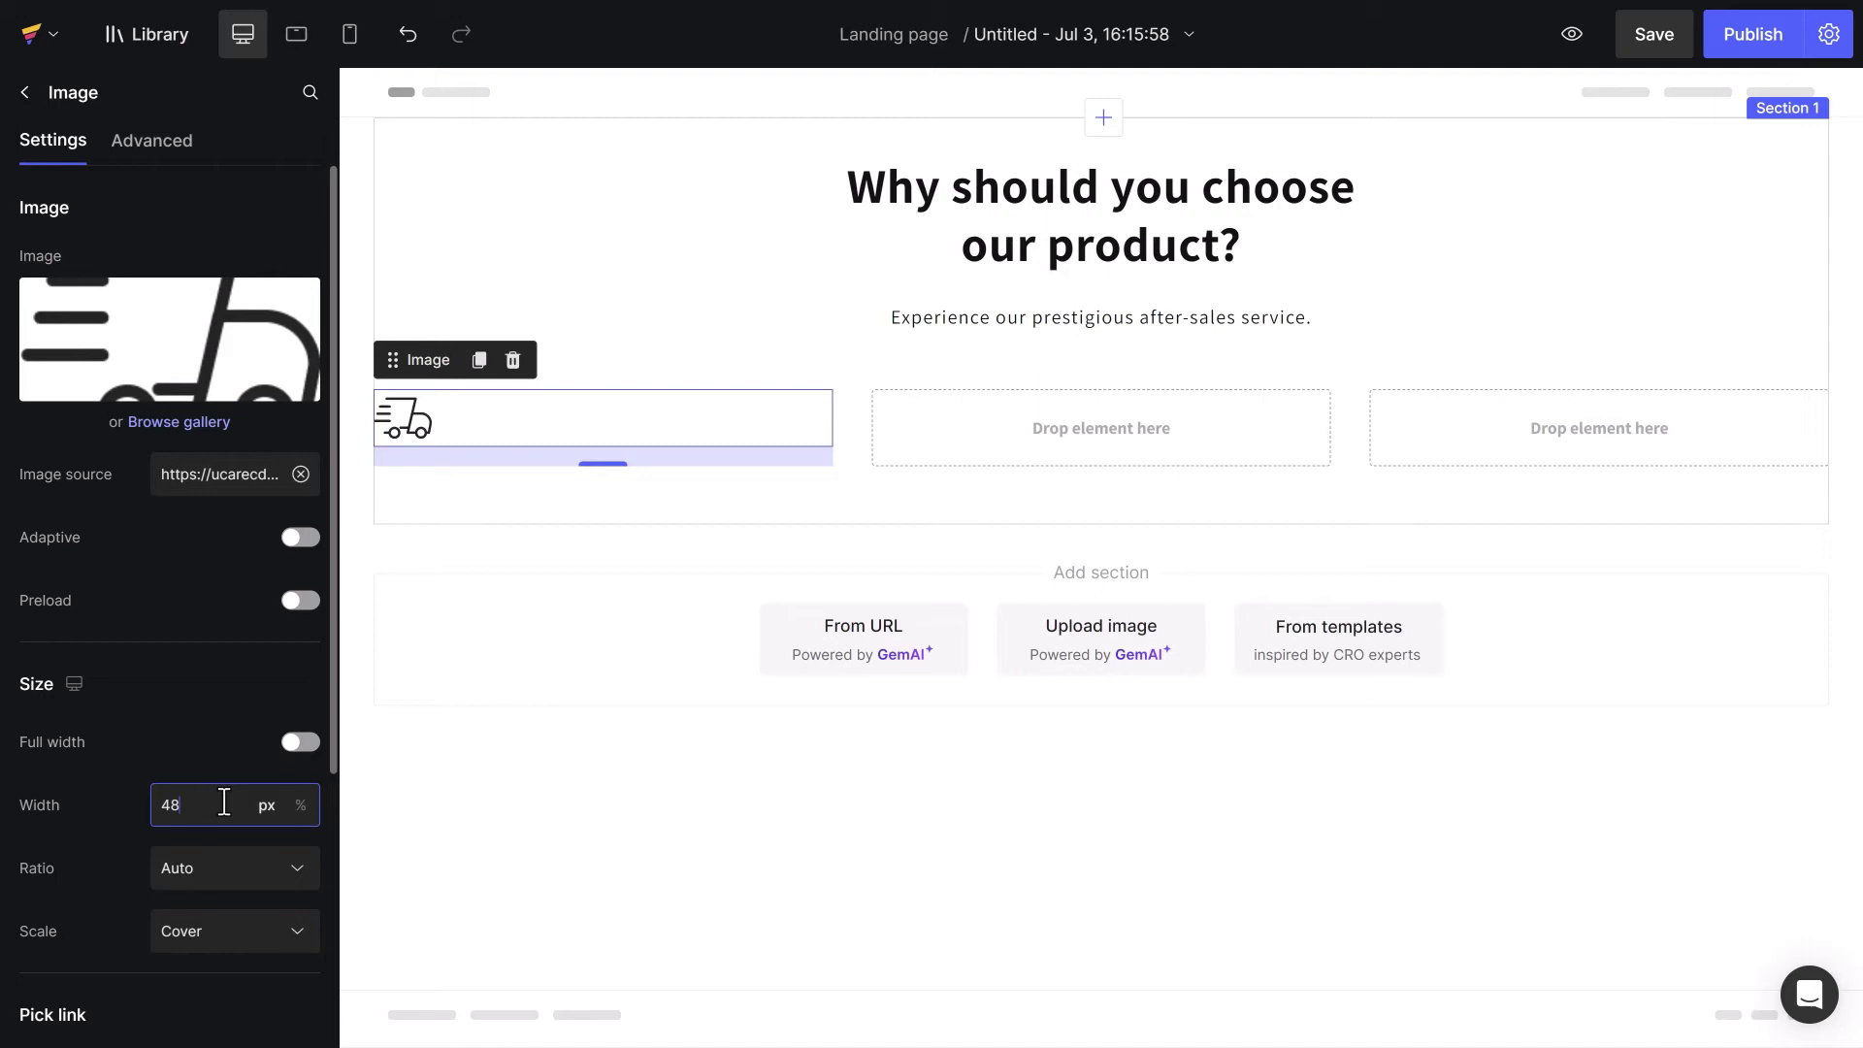
drag(333, 715, 311, 982)
click(233, 852)
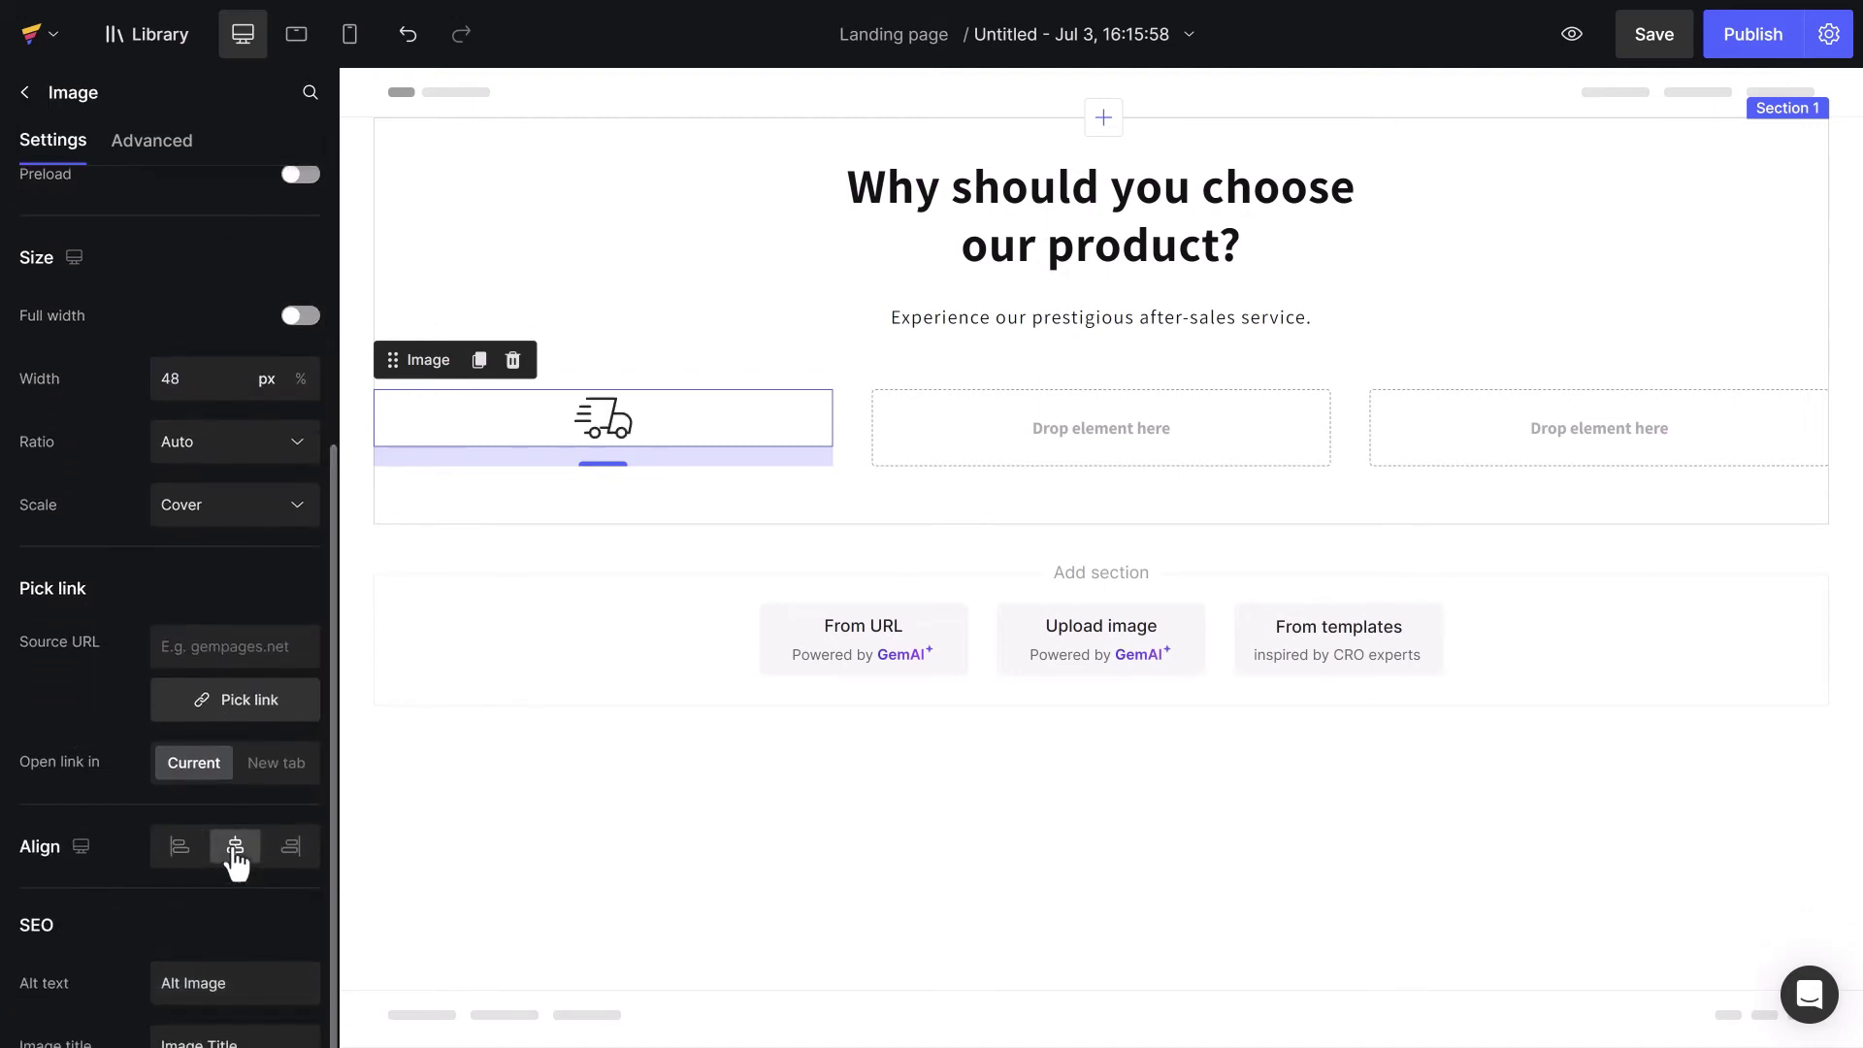
- Add a bold, centered 'Free Shipping' title and a centered description under the truck icon
click(359, 782)
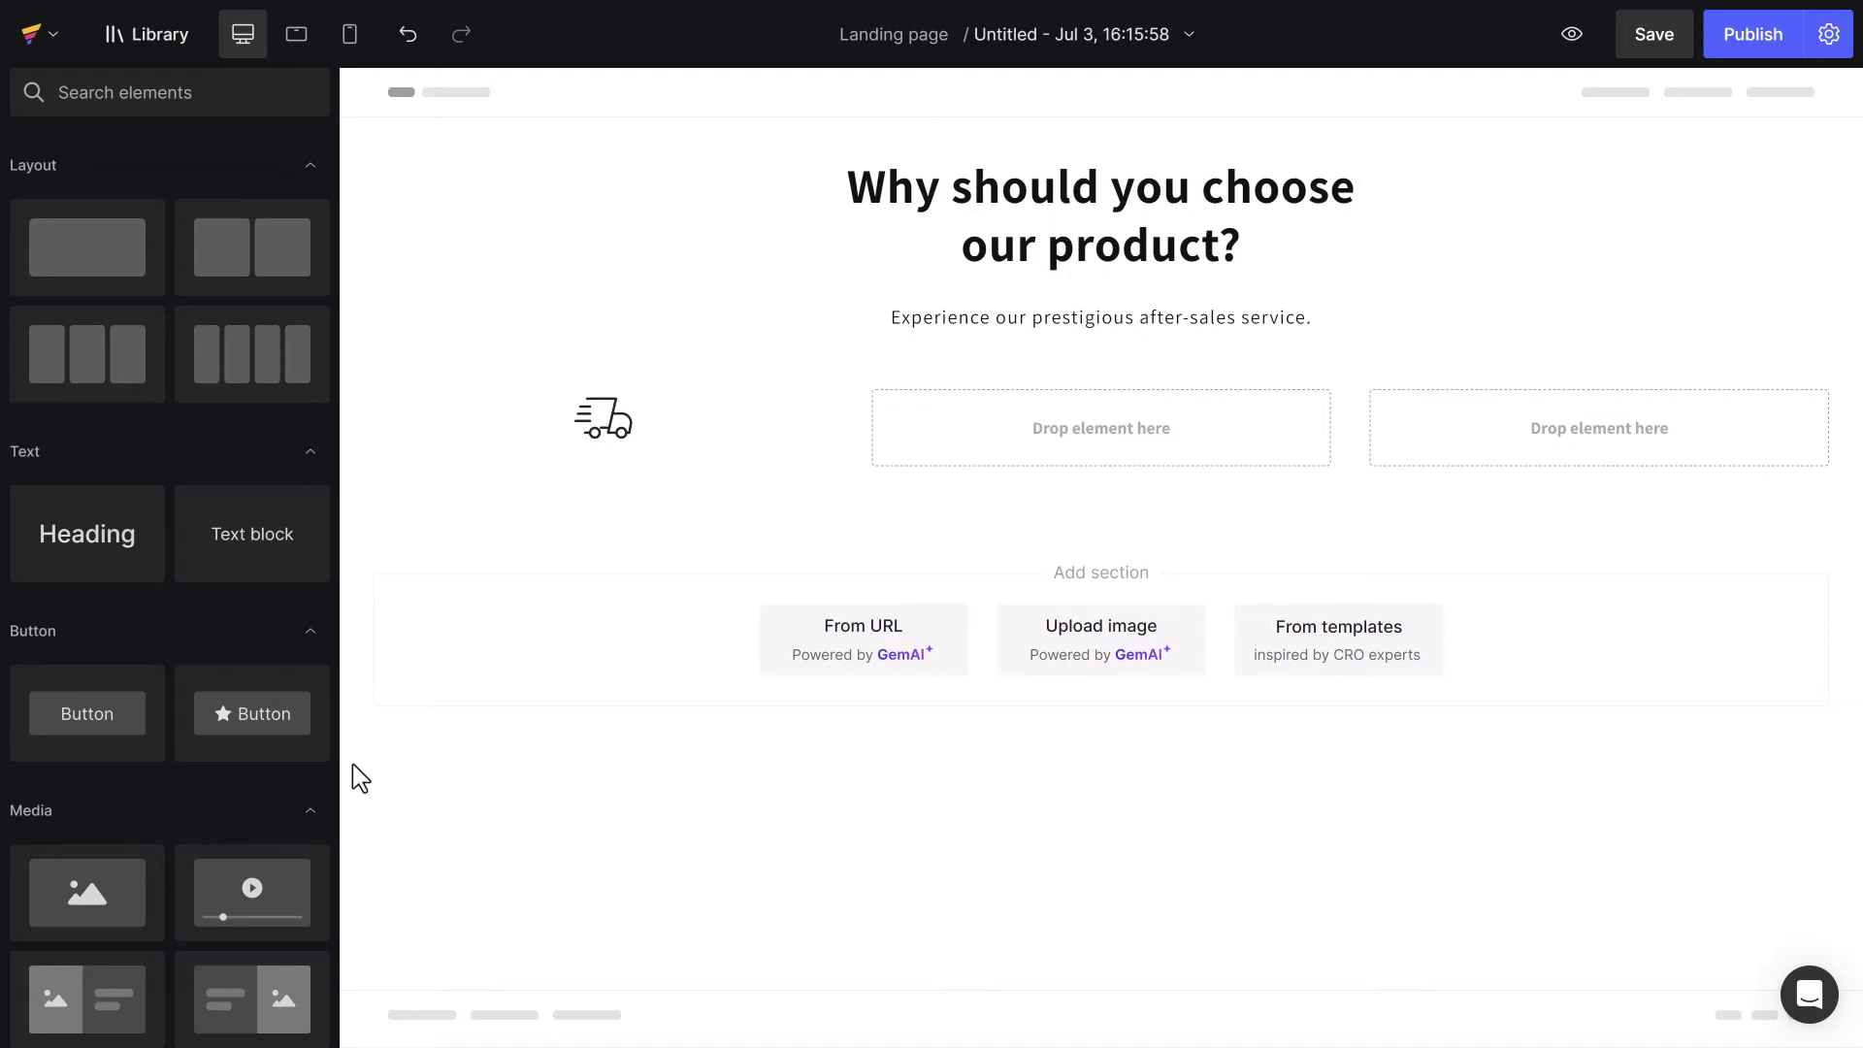
drag(262, 536, 590, 448)
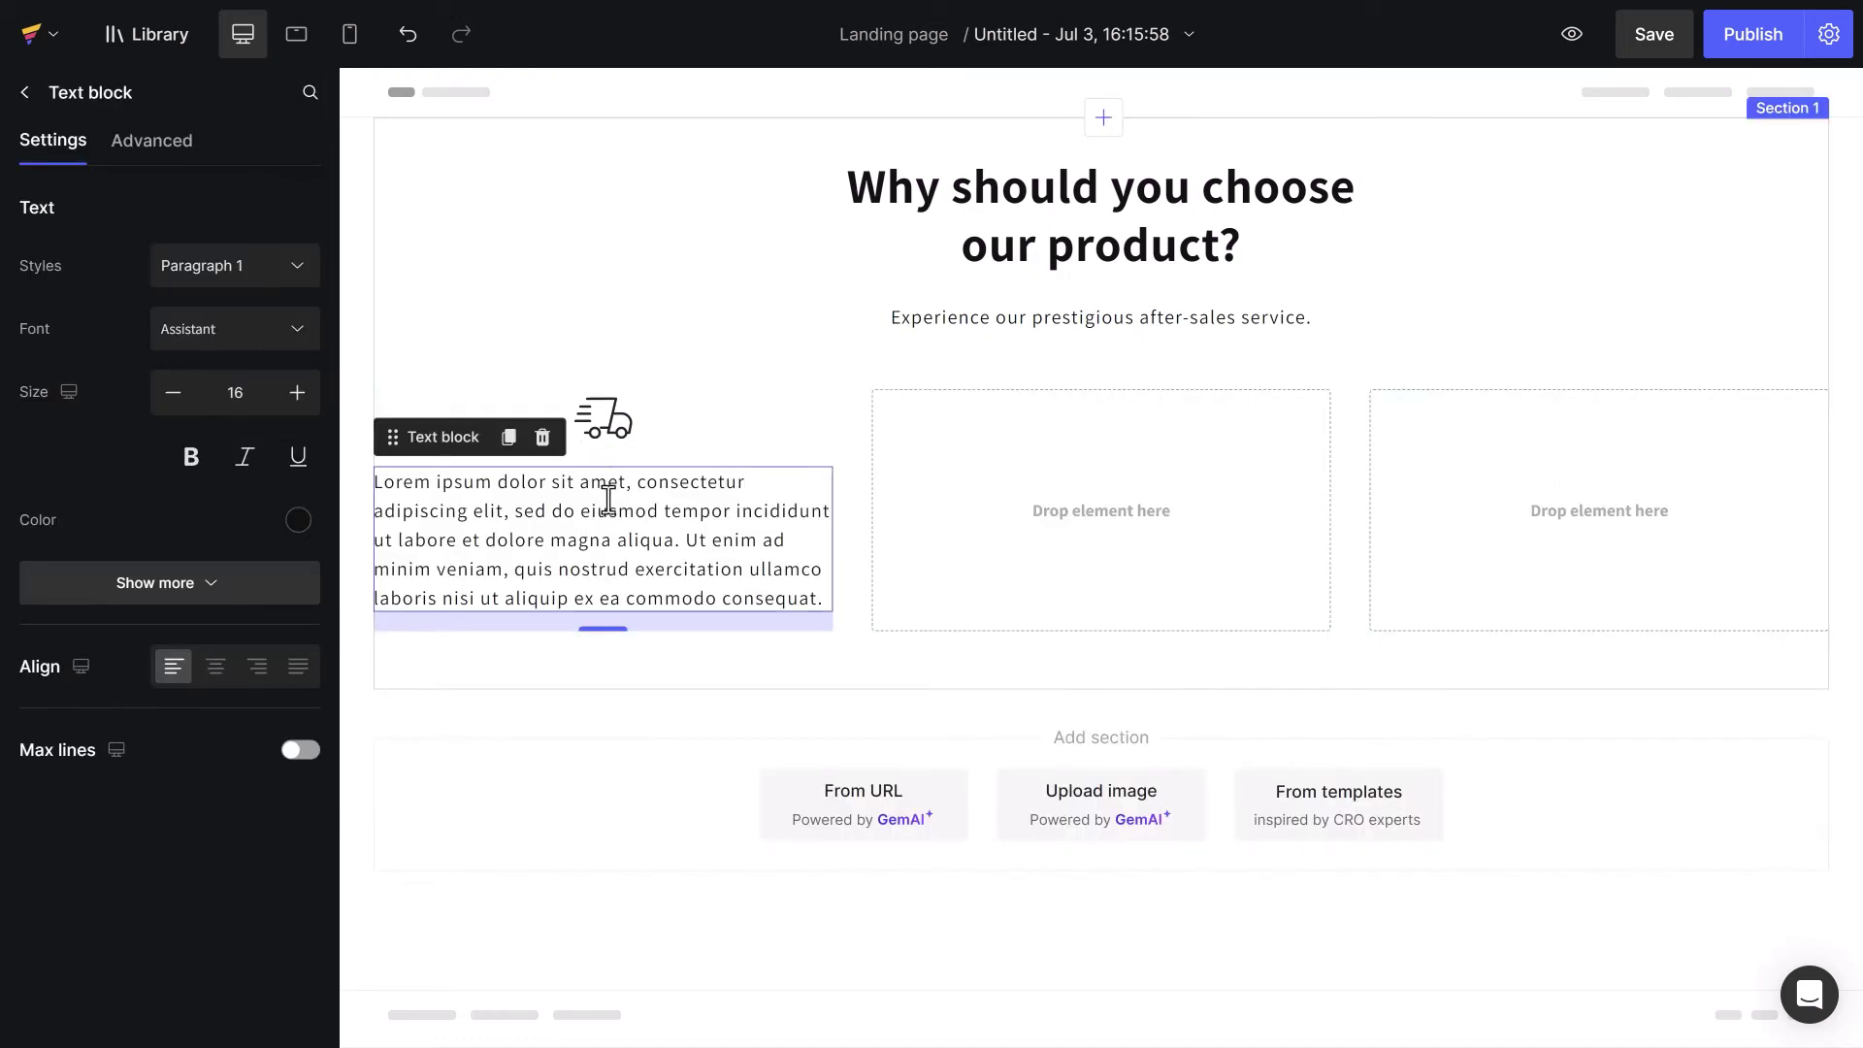
key(ctrl+a)
text(Free Shipping)
click(215, 670)
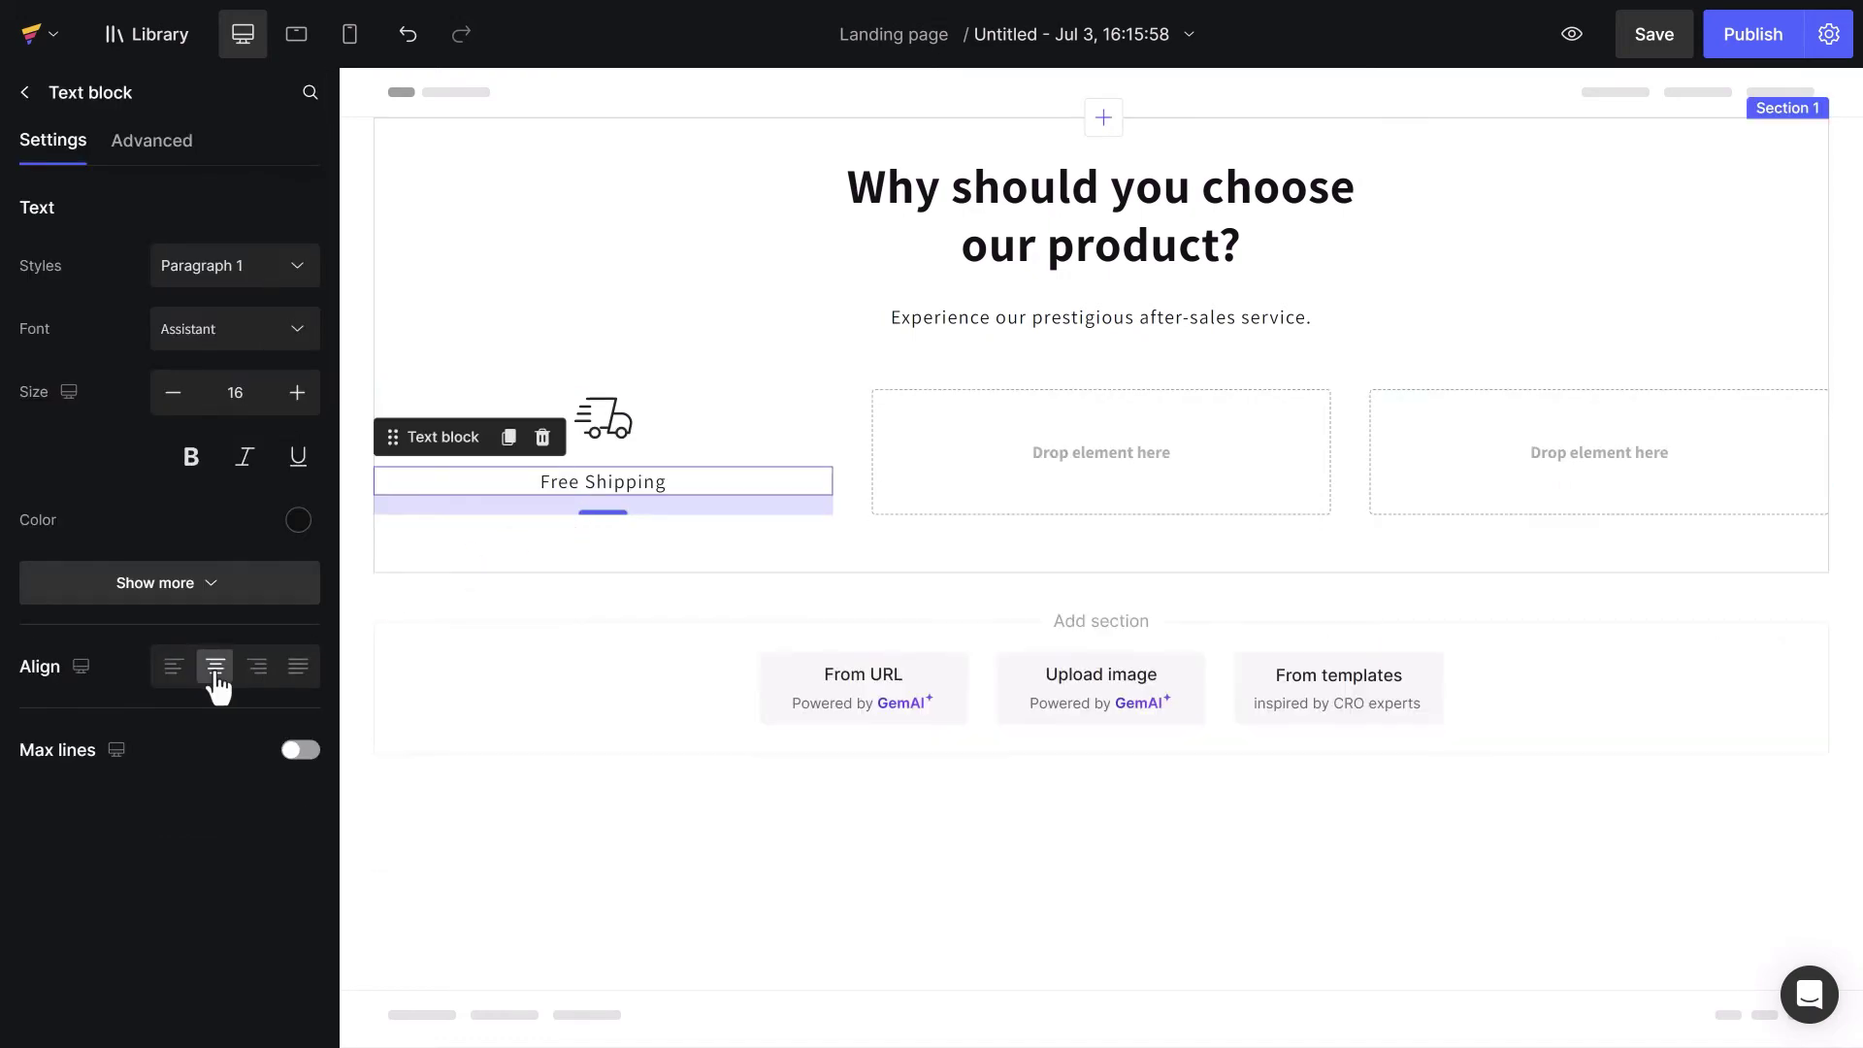
click(267, 393)
click(191, 456)
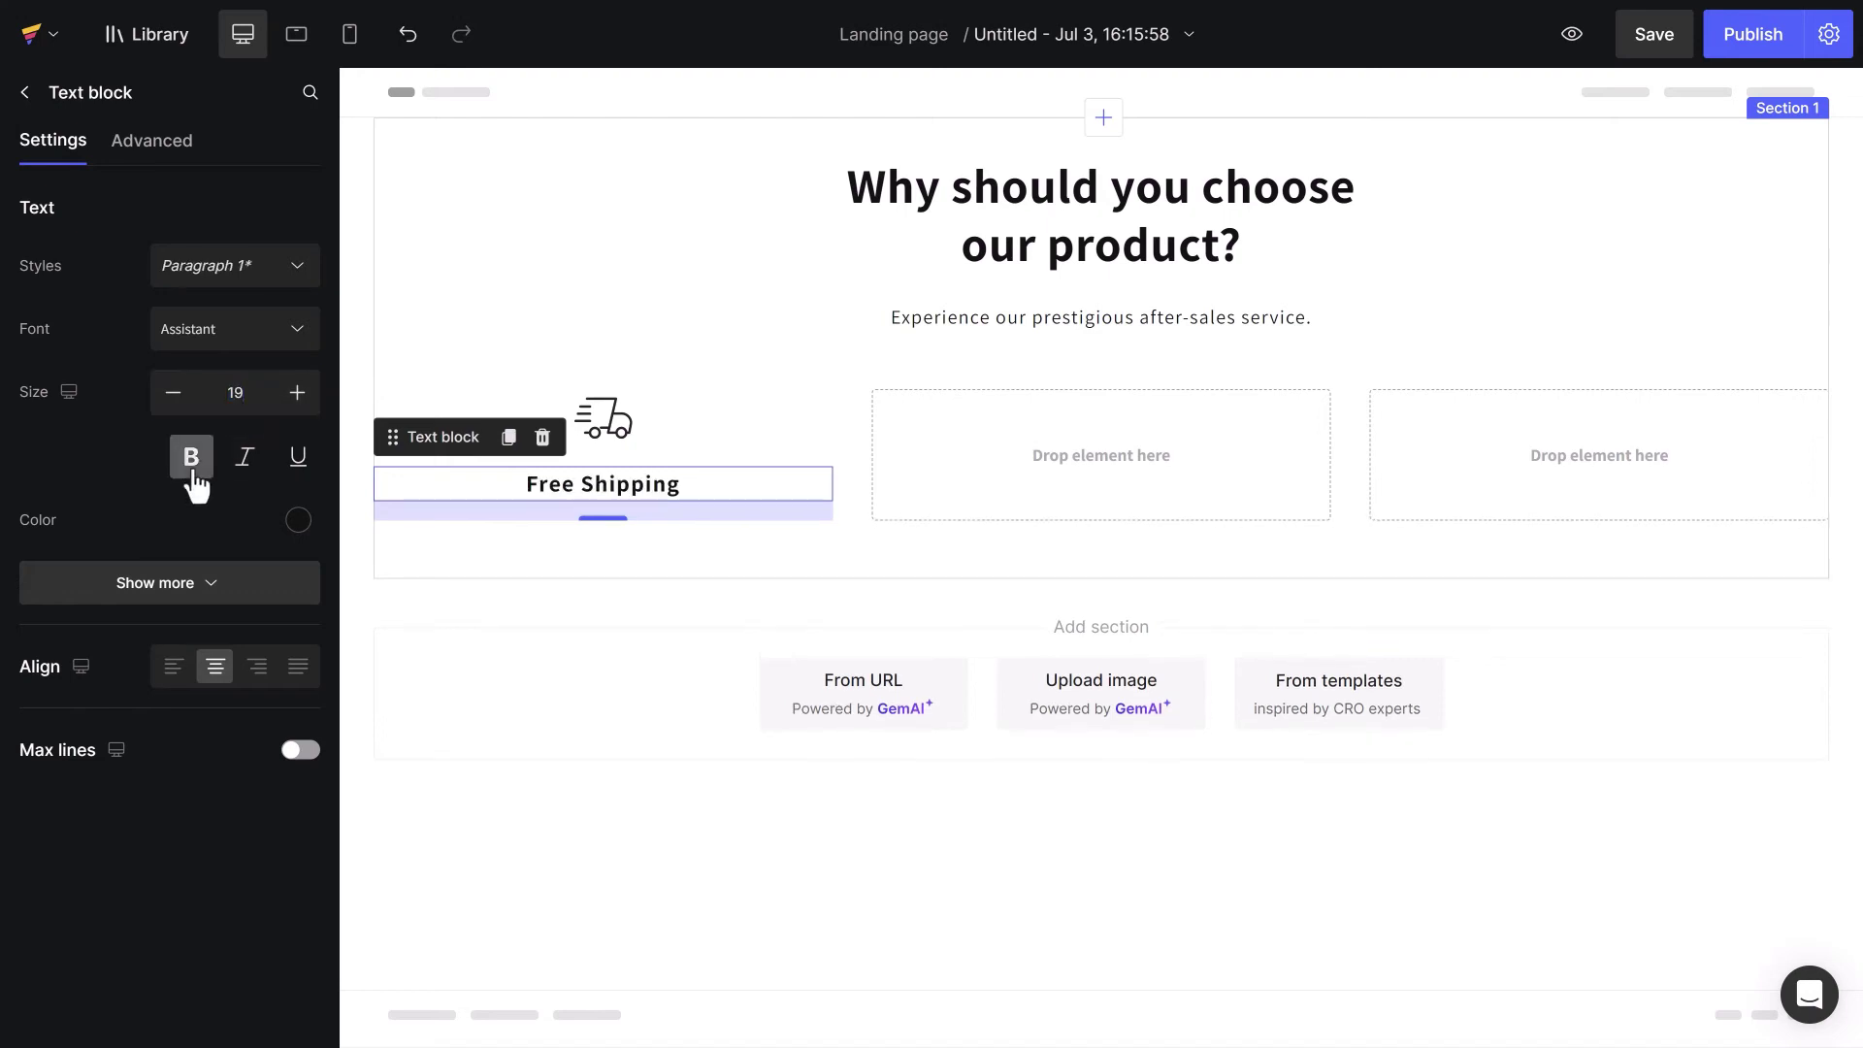
click(25, 92)
drag(252, 533, 602, 553)
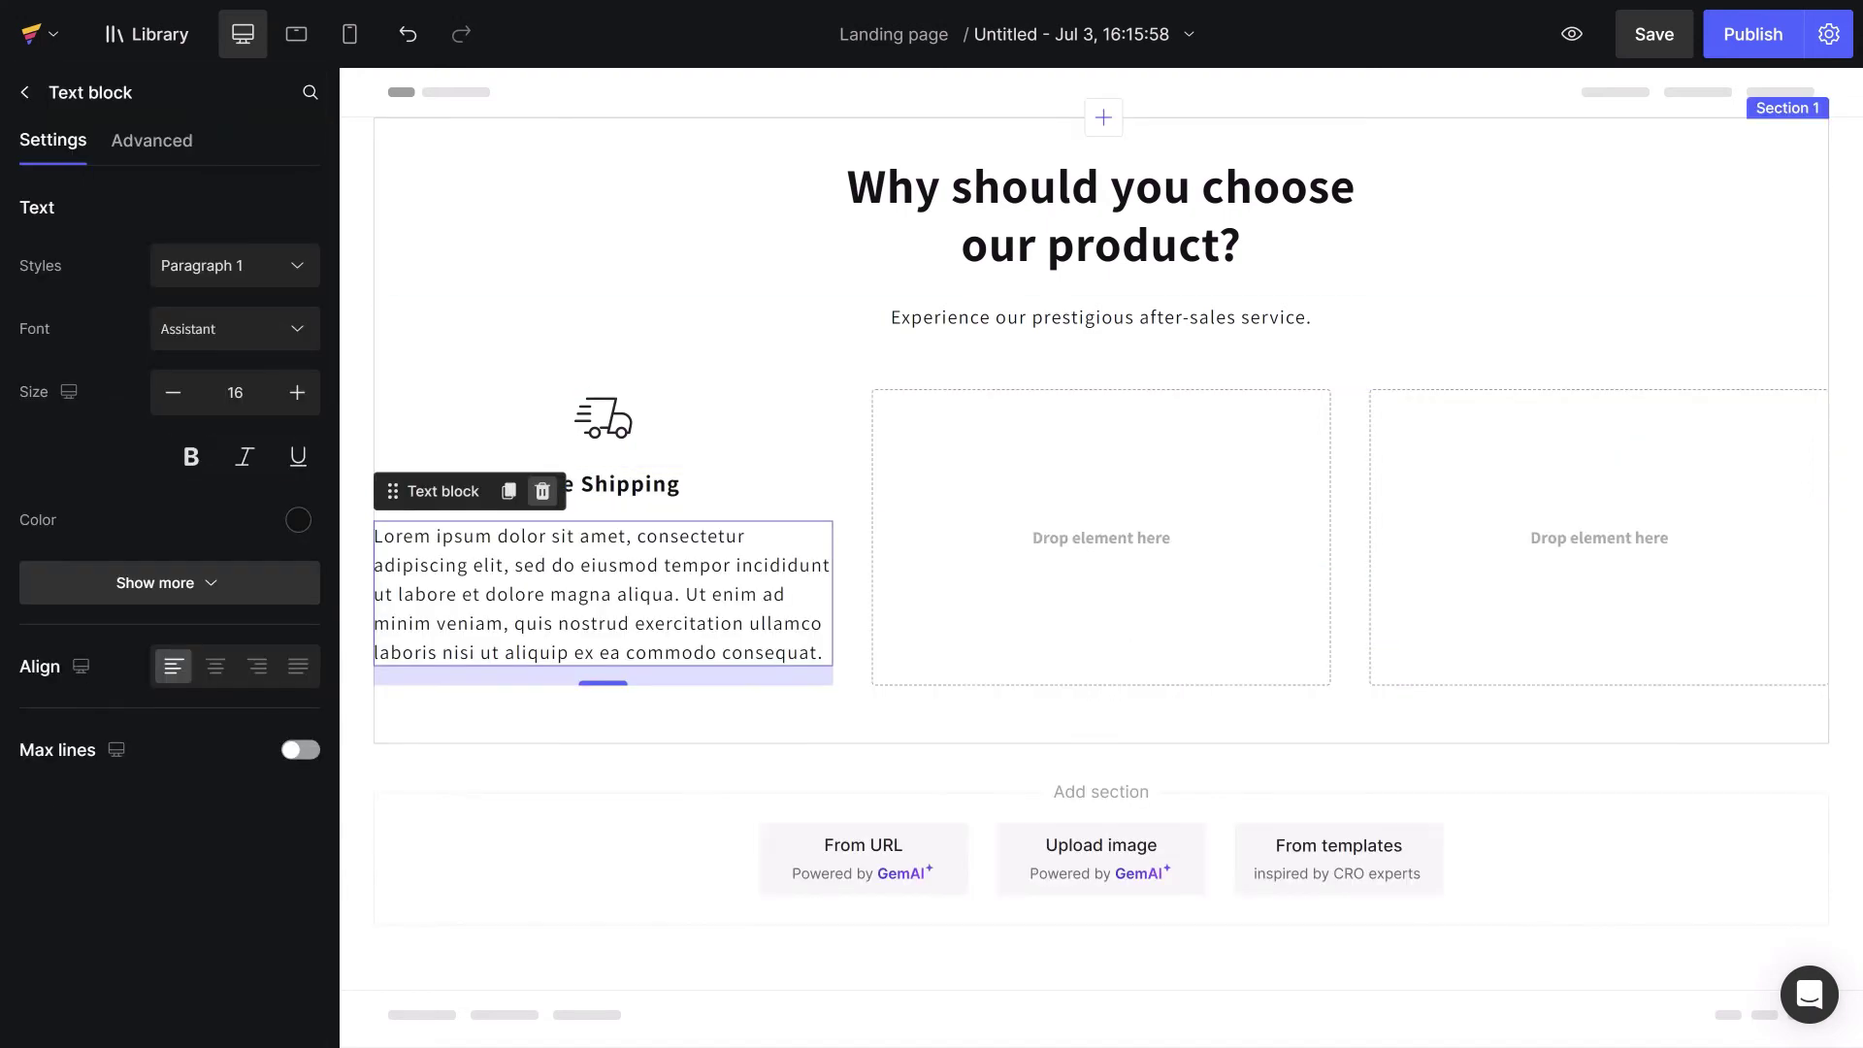
click(216, 669)
- Set the space below the truck icon to XL (24 px)
click(626, 424)
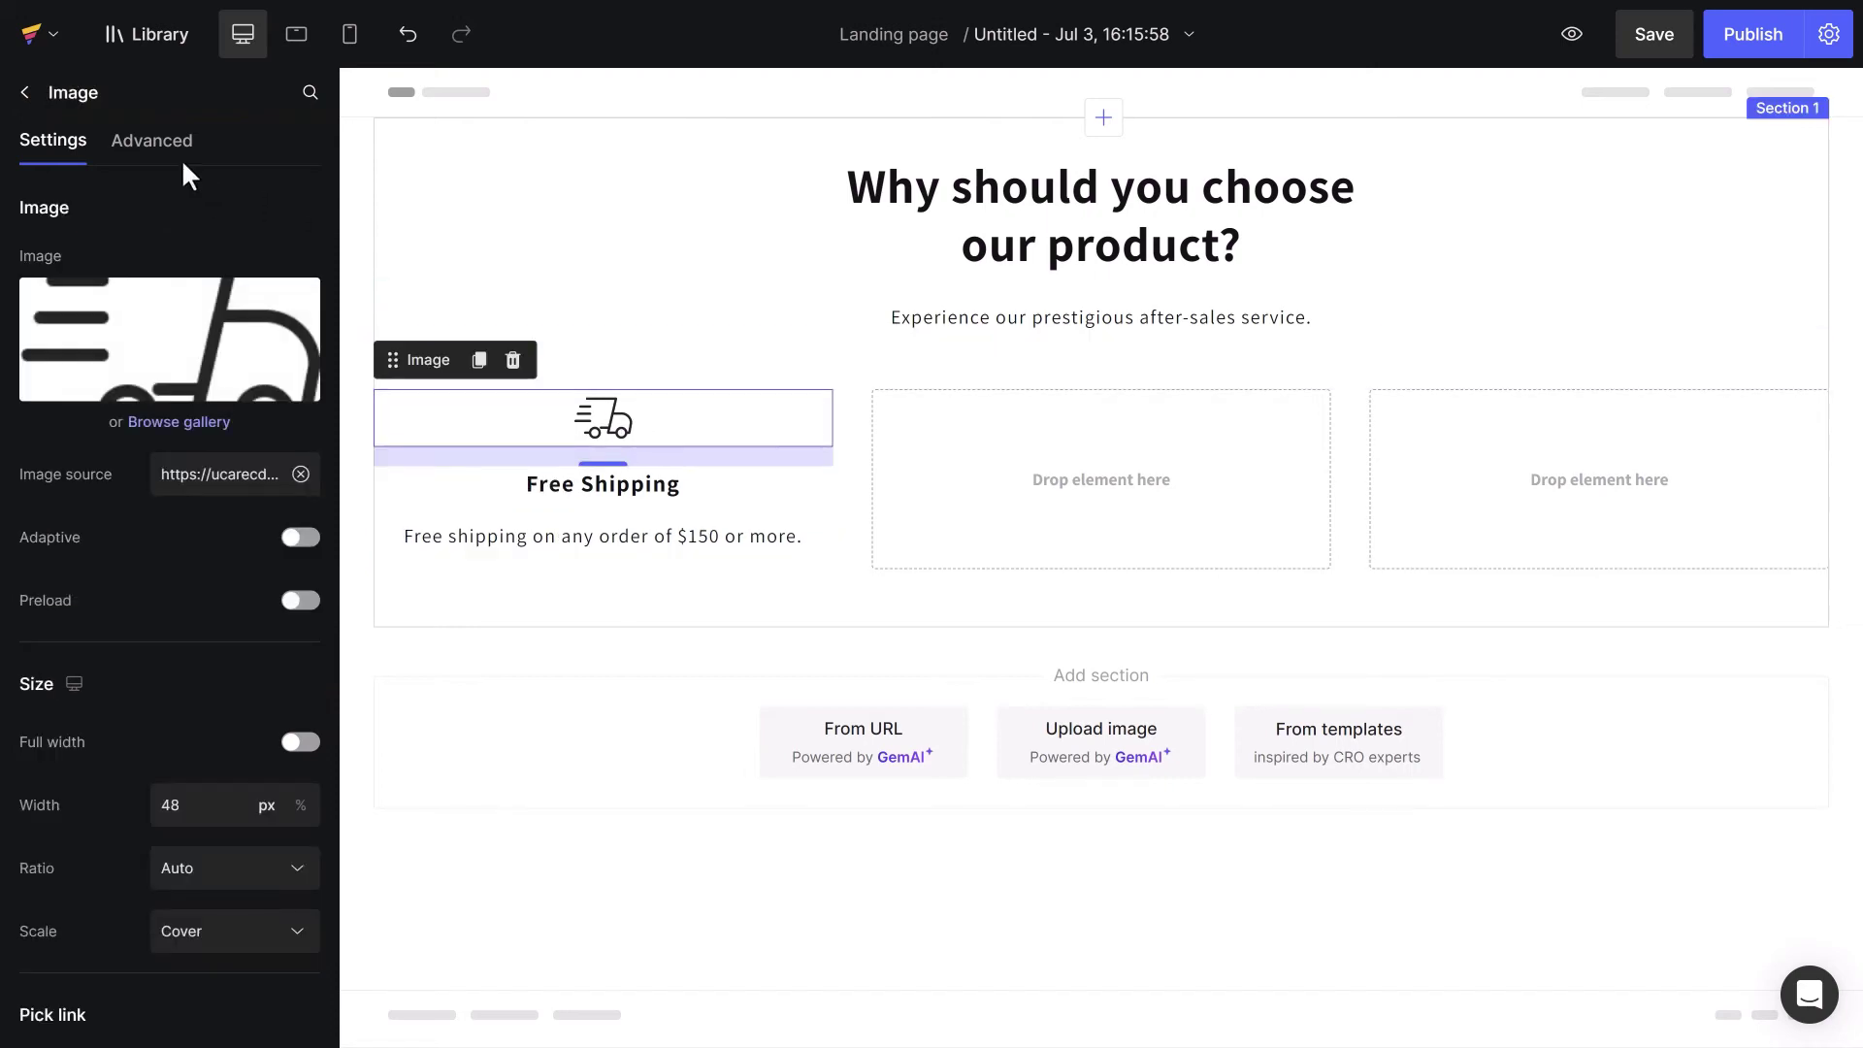
click(153, 142)
click(184, 678)
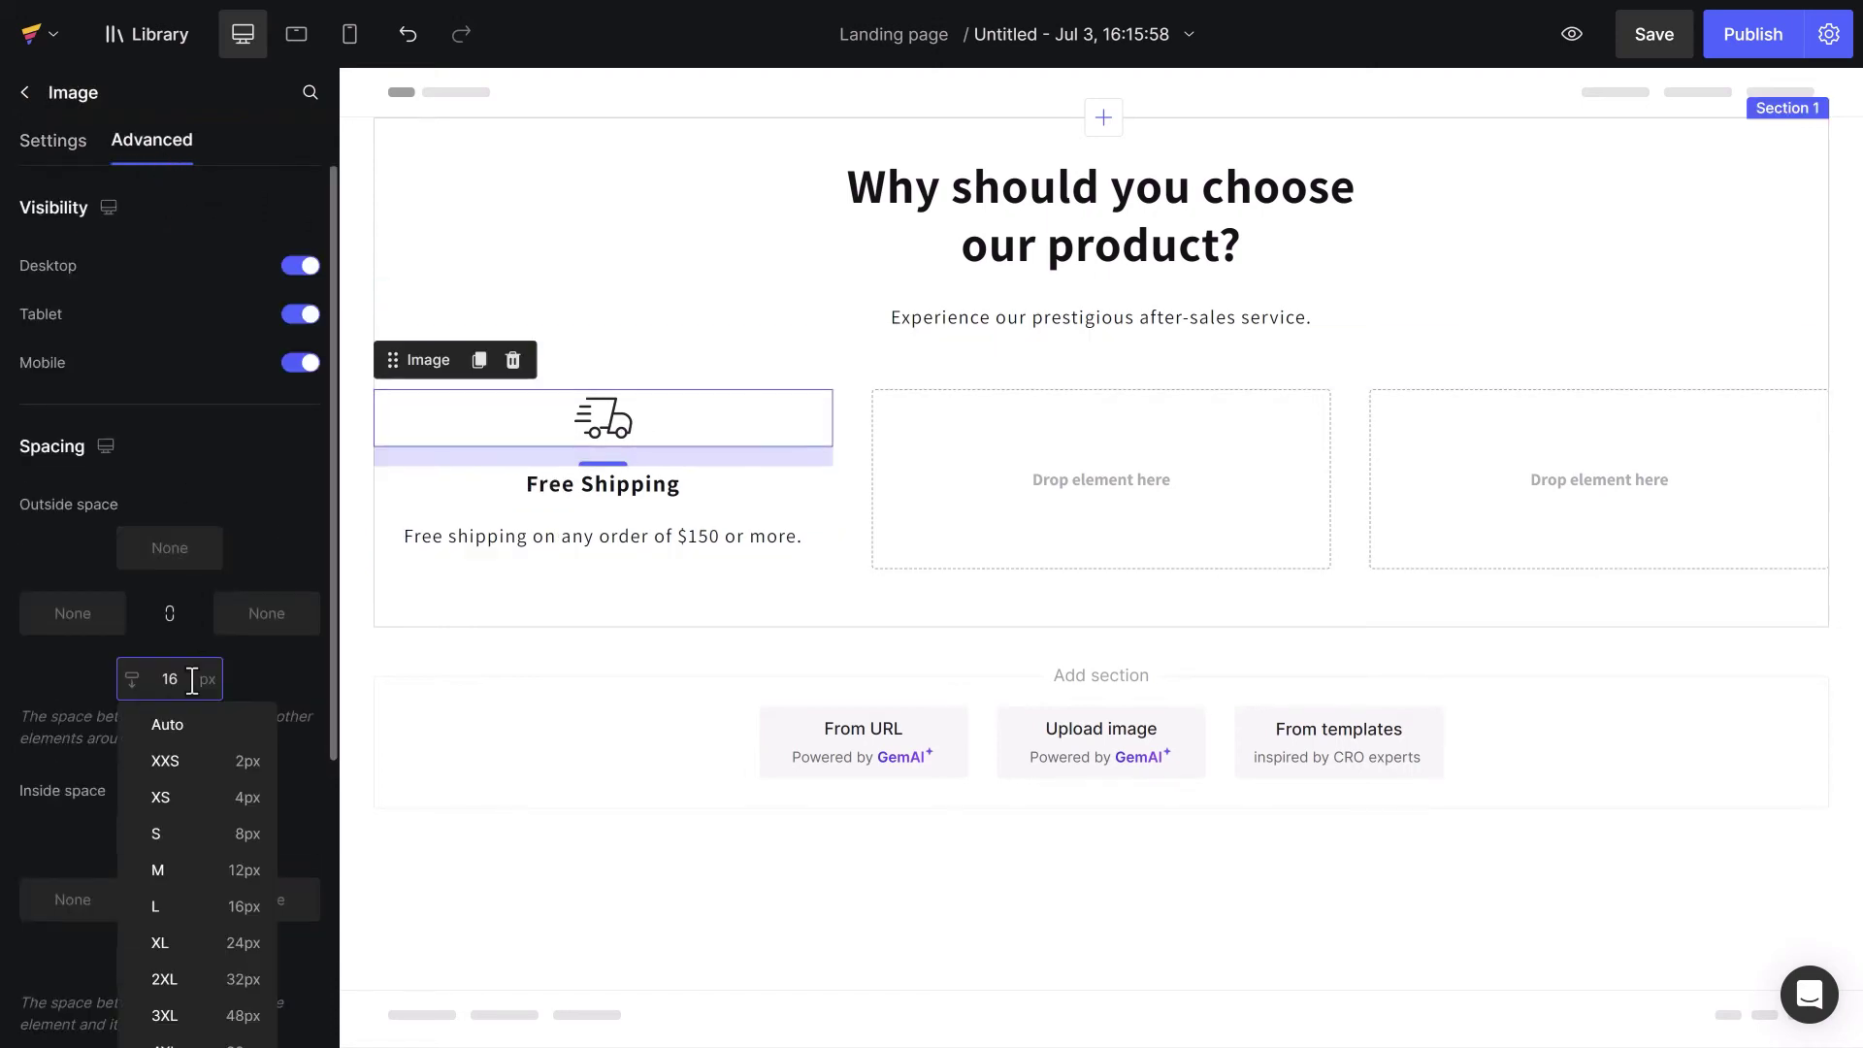
click(186, 946)
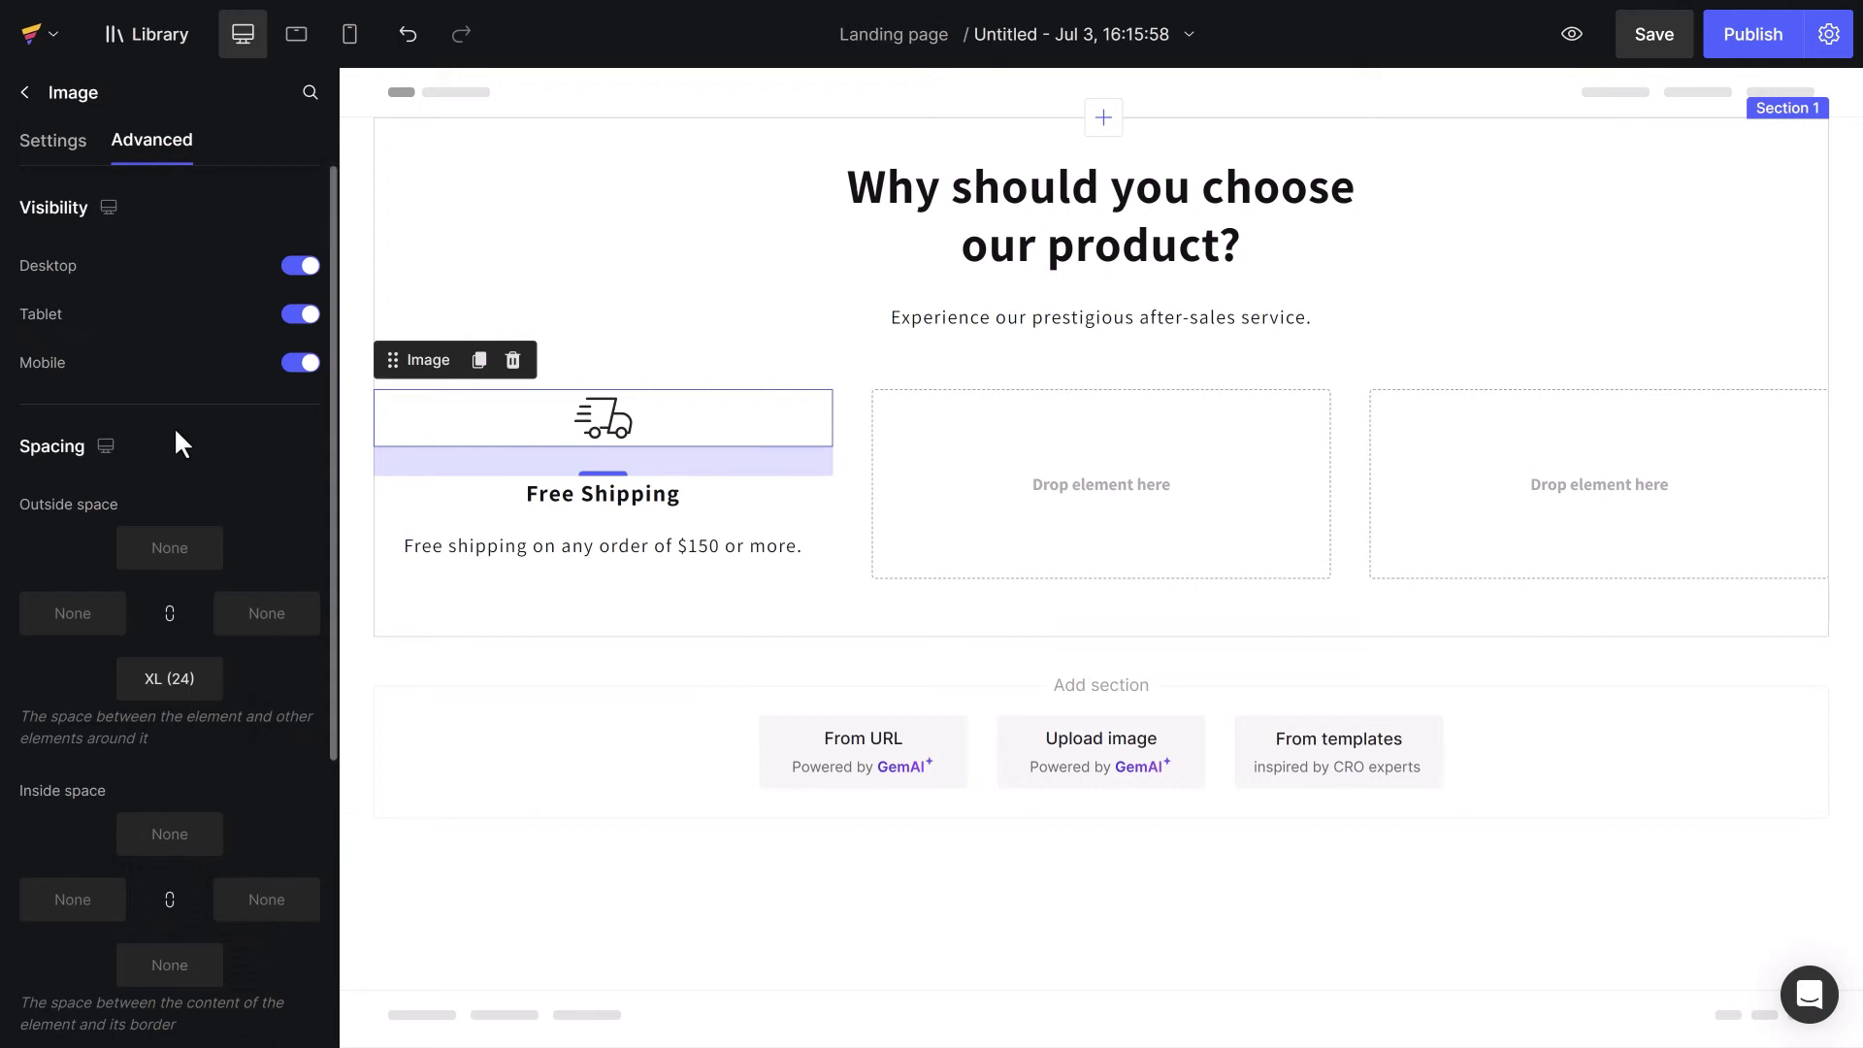
click(24, 92)
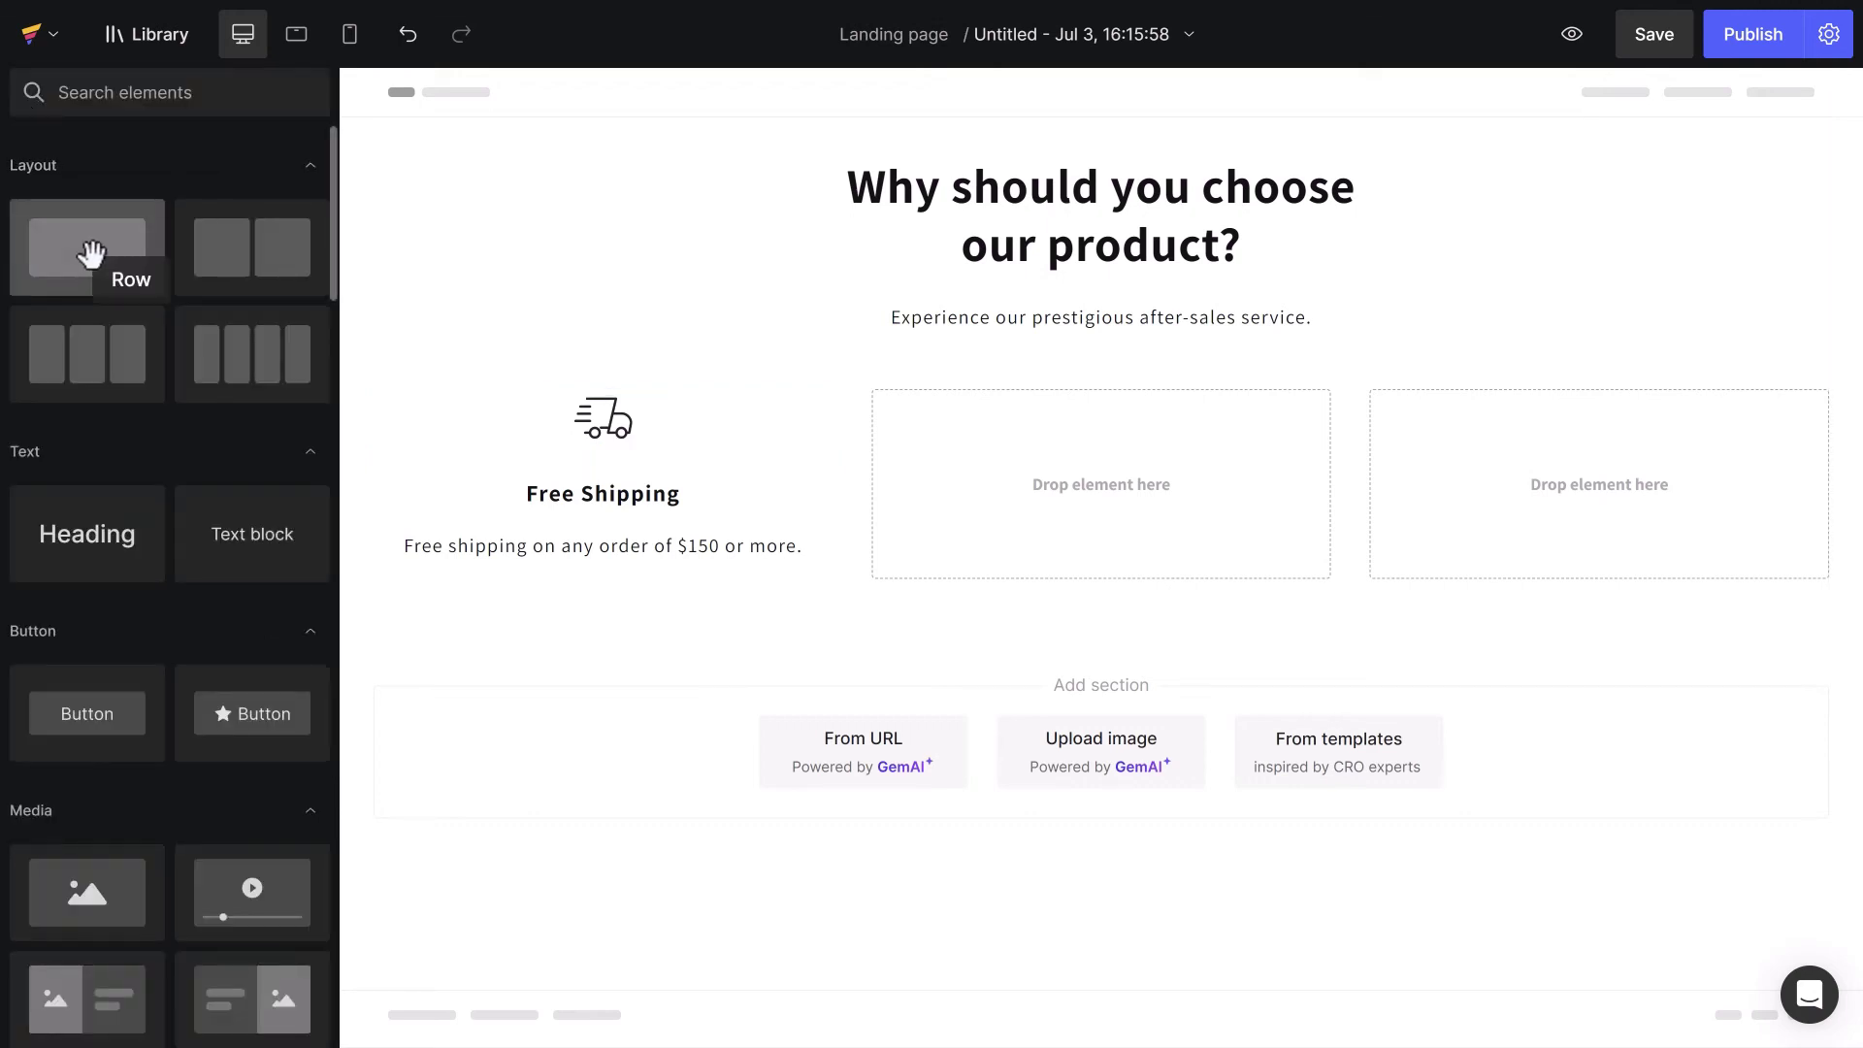
- Add an inner row in the first column with a 1 px grey (555555) border
drag(87, 243, 581, 395)
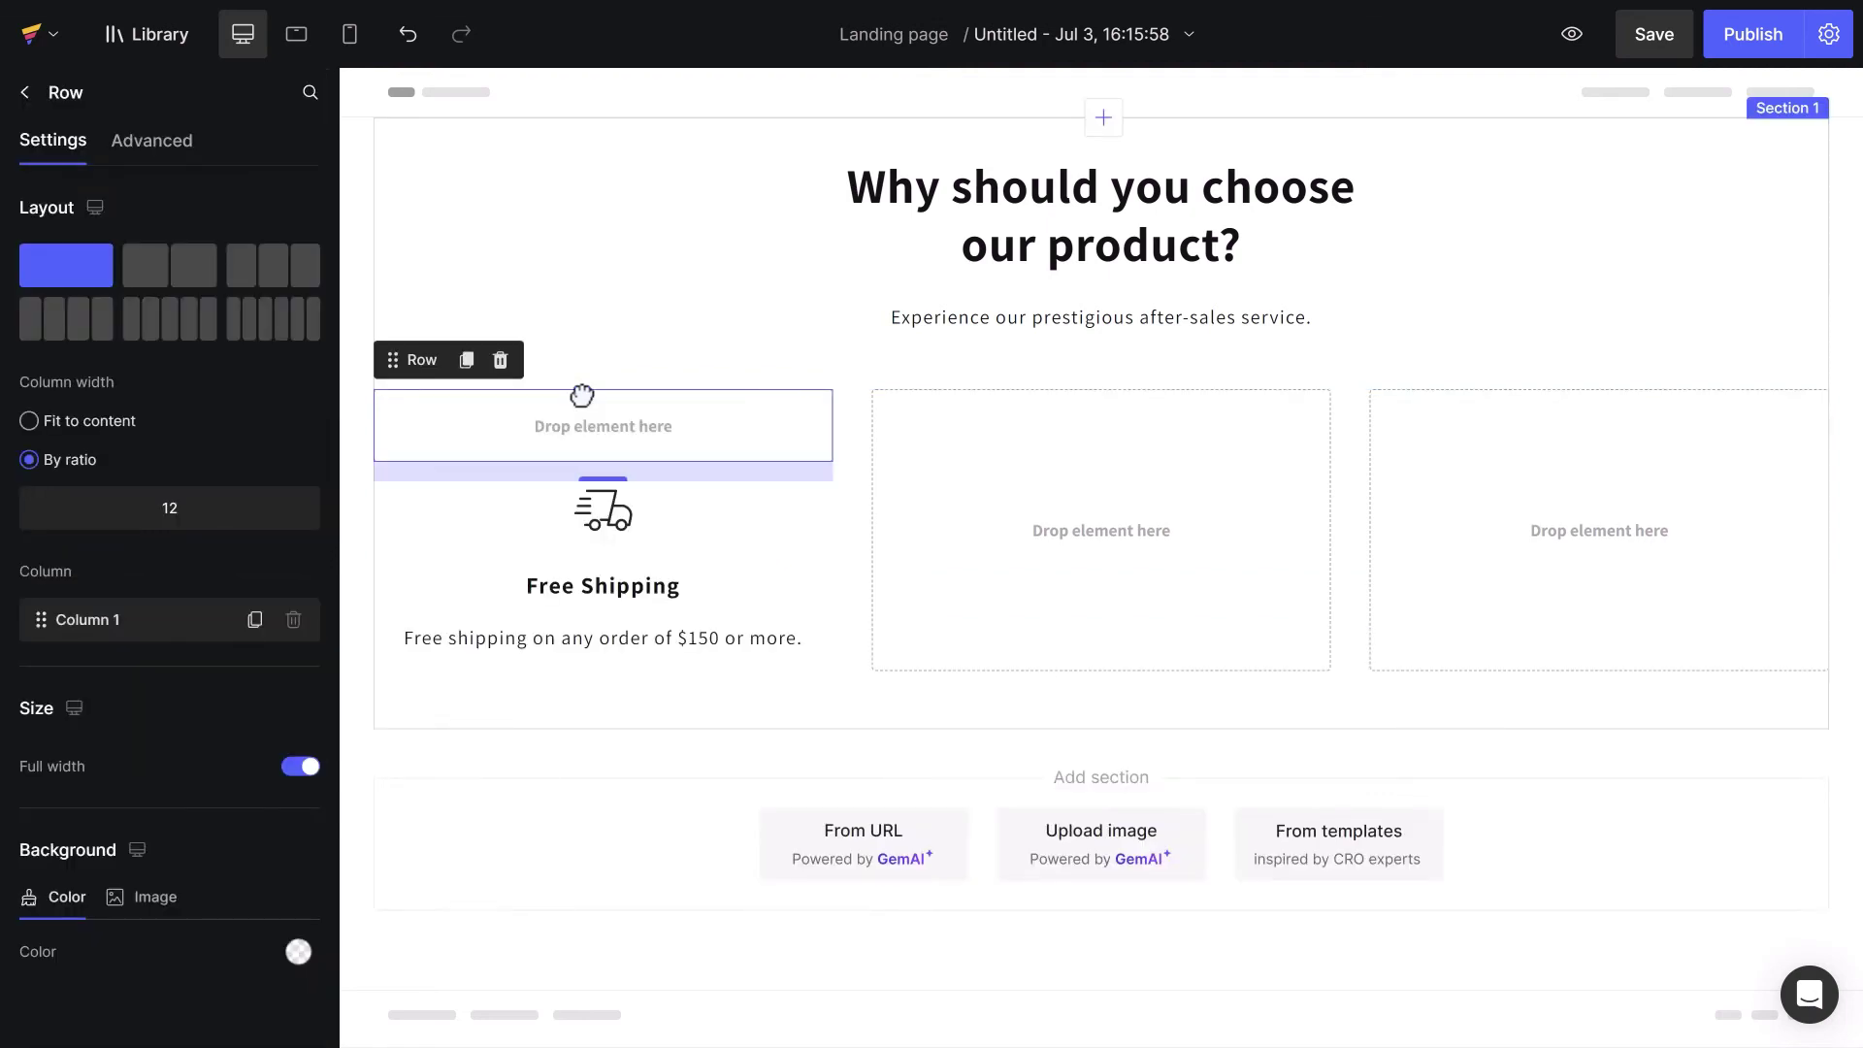
click(181, 141)
drag(335, 330, 333, 666)
click(218, 713)
text(1)
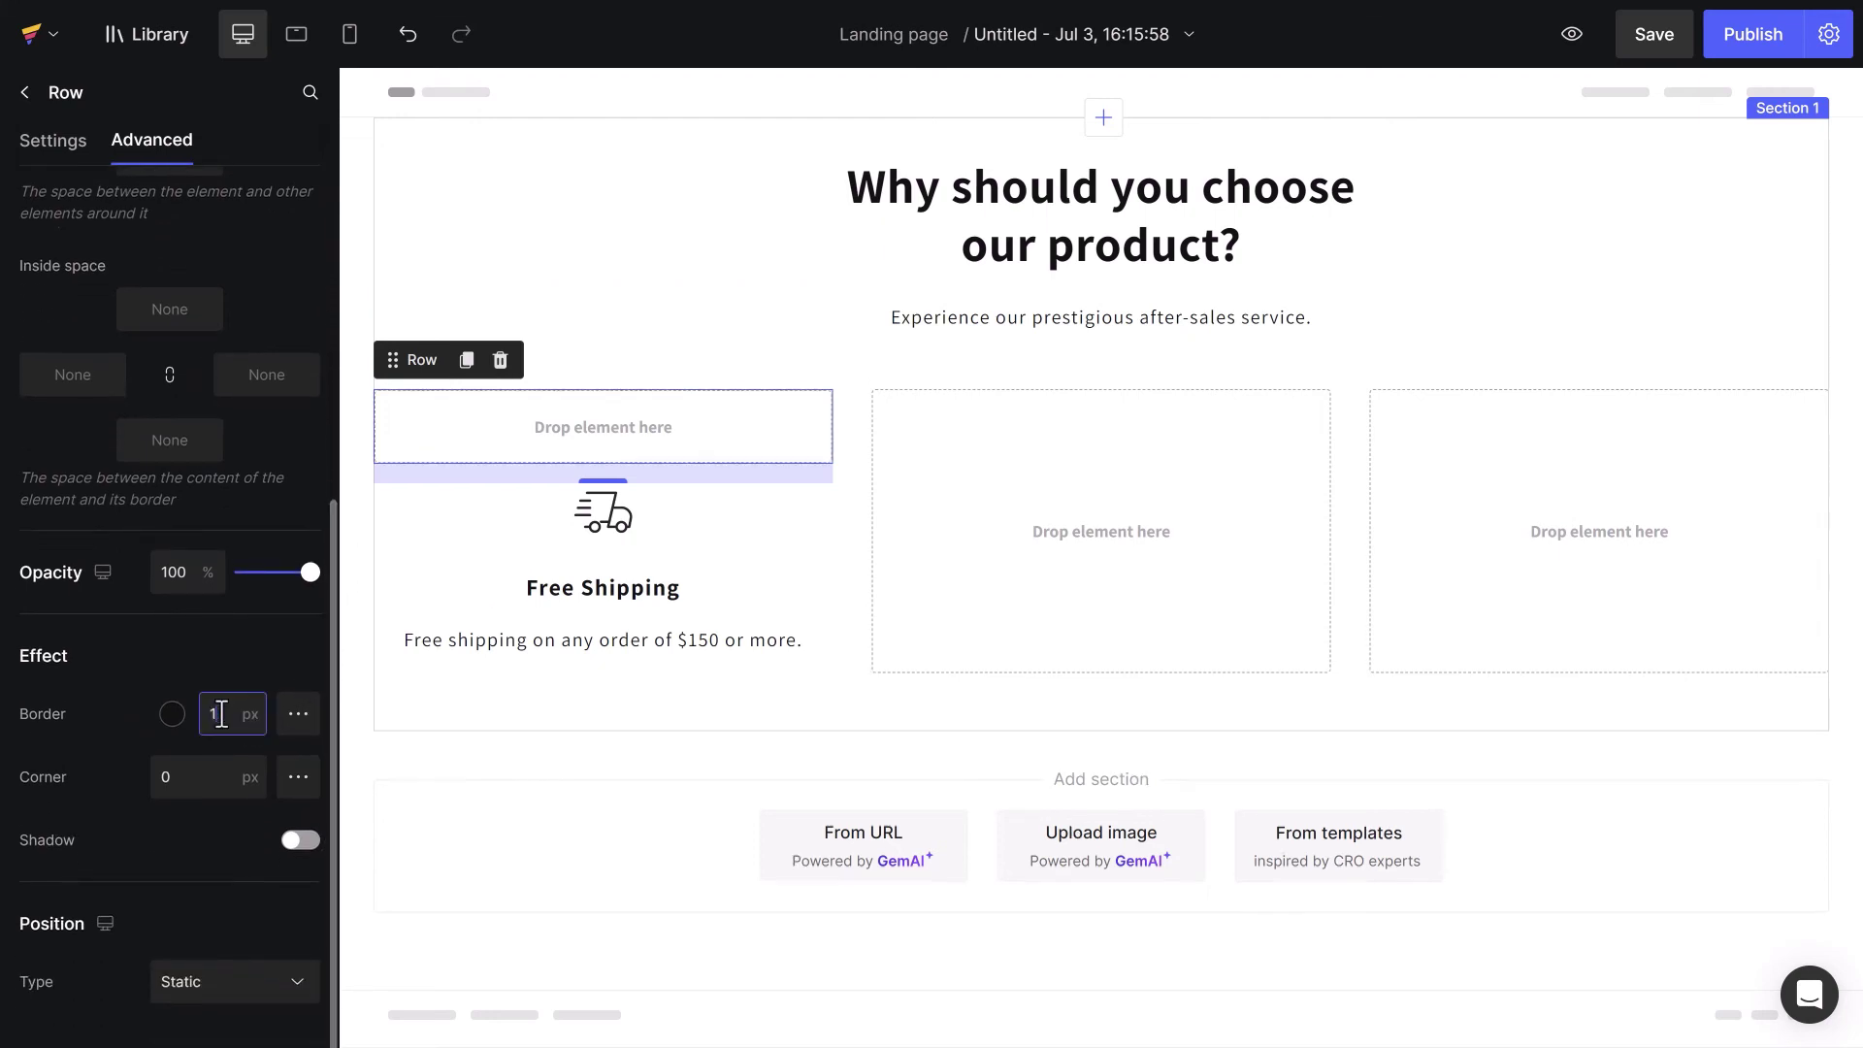
click(172, 714)
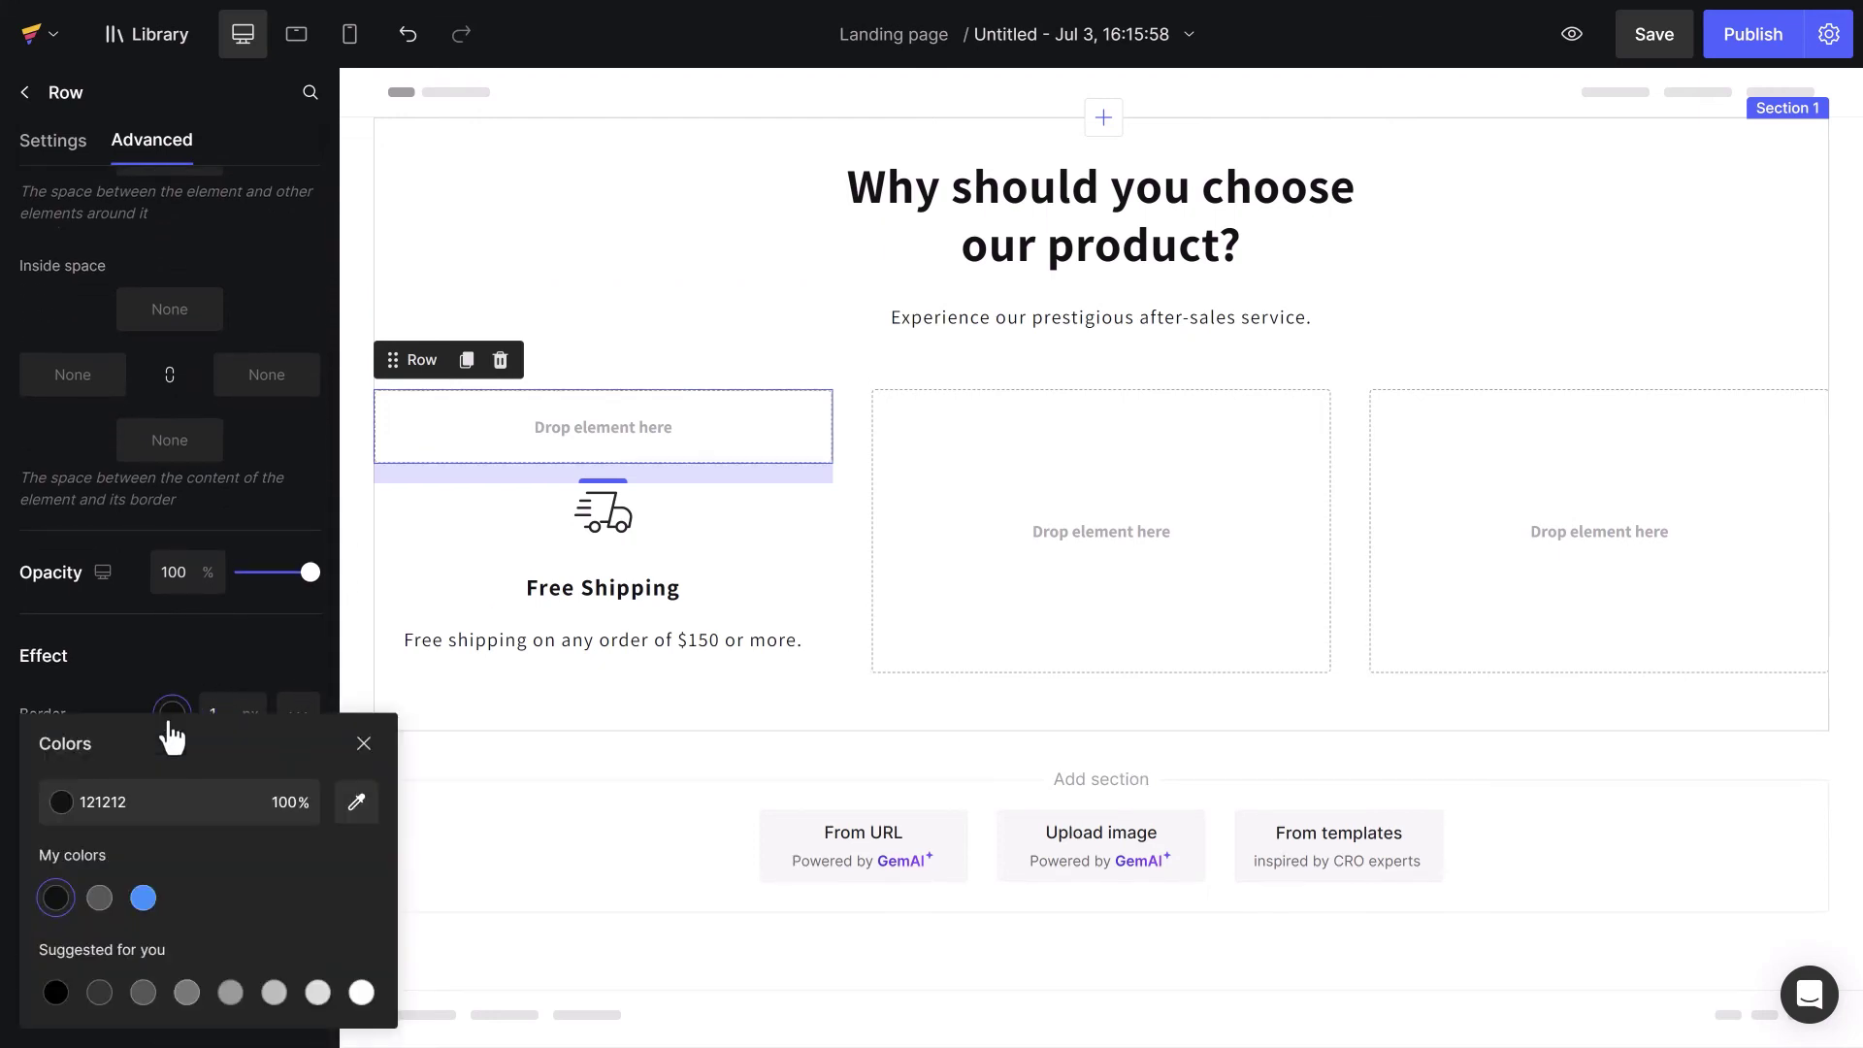
click(141, 994)
click(229, 654)
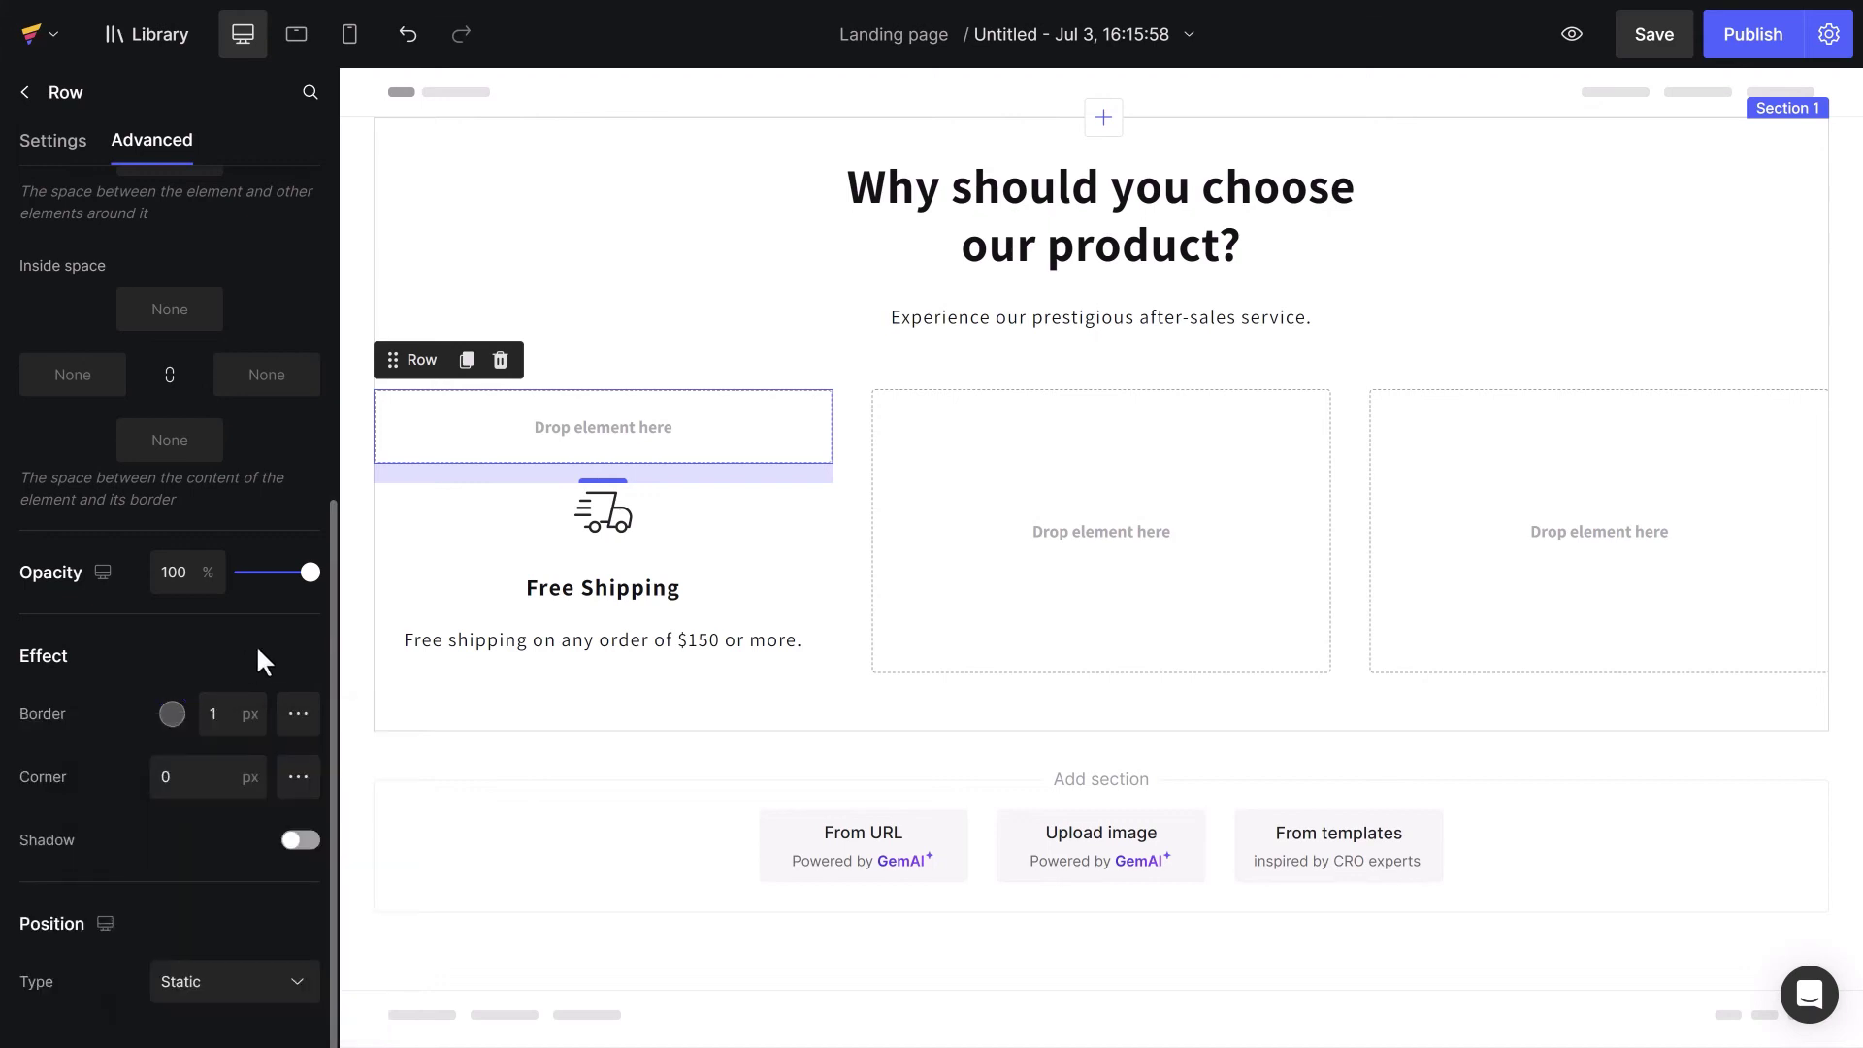
- Move the truck icon, Free Shipping title and description into the bordered row
click(602, 529)
drag(626, 505, 624, 427)
click(632, 514)
drag(632, 514, 652, 467)
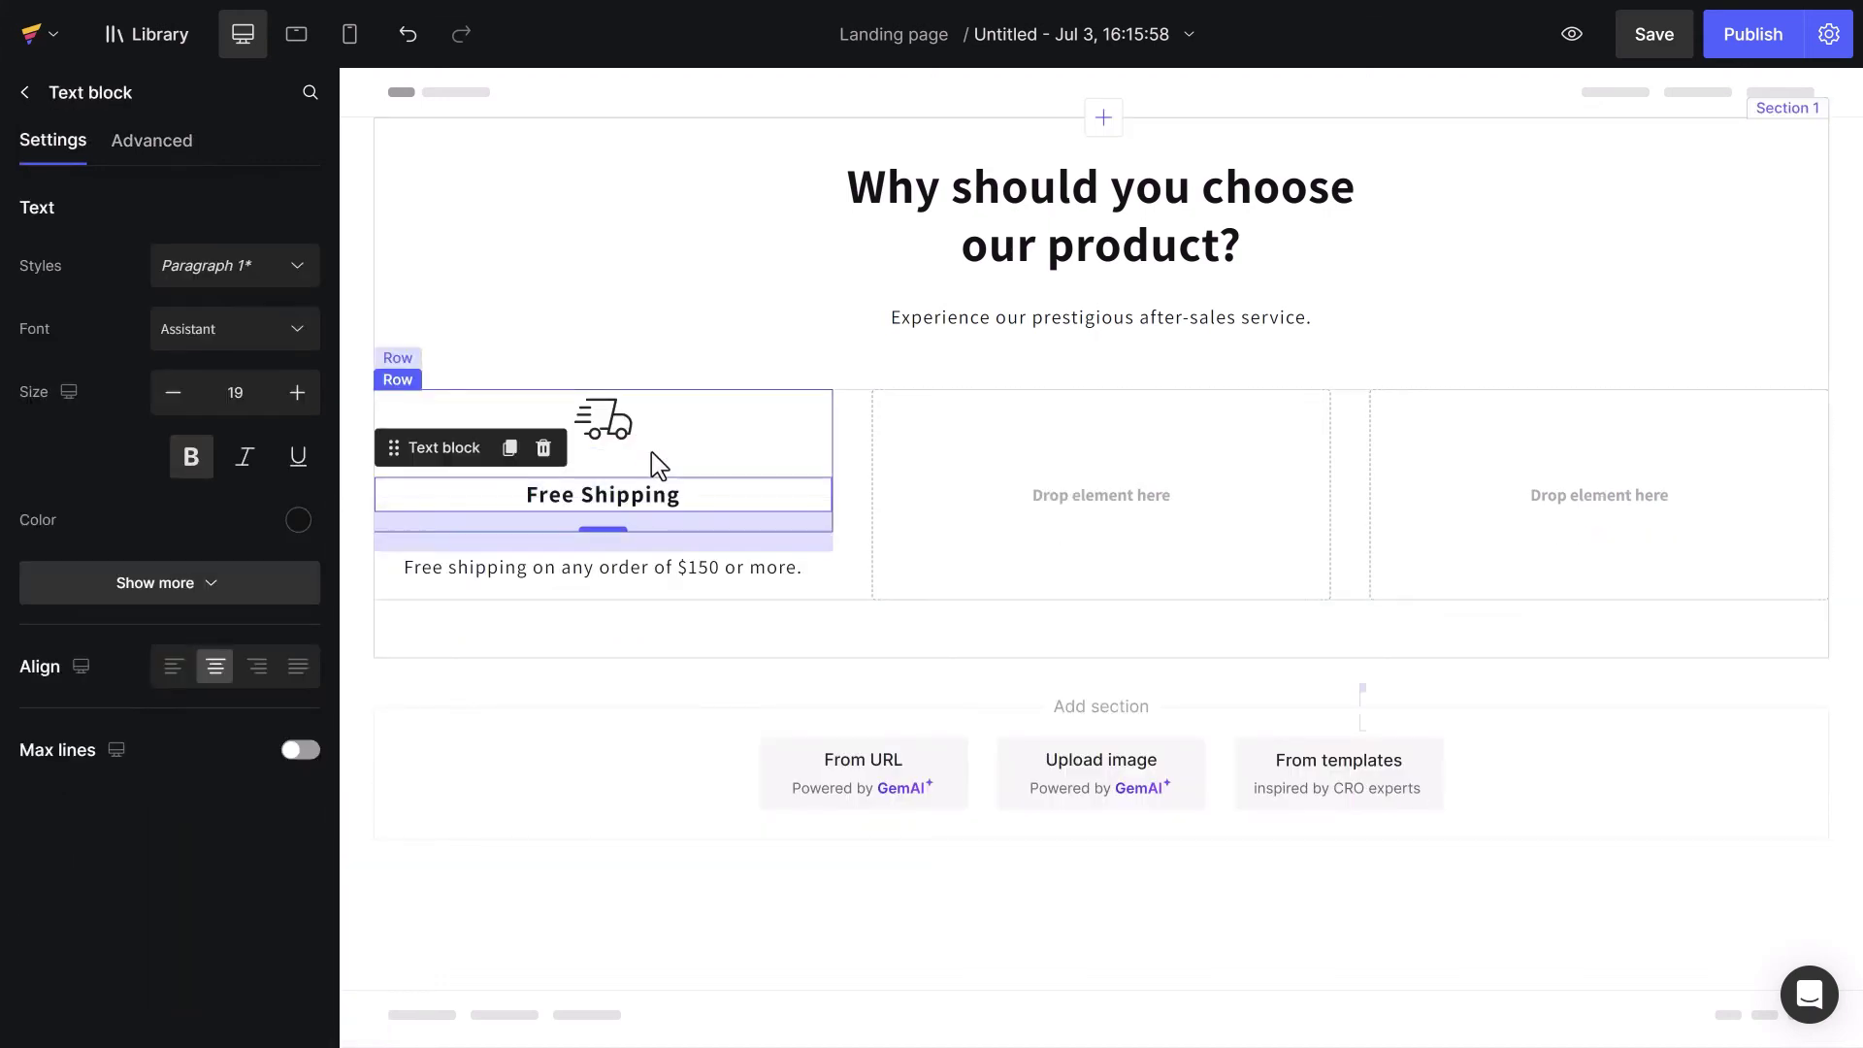
click(652, 565)
drag(652, 565, 656, 524)
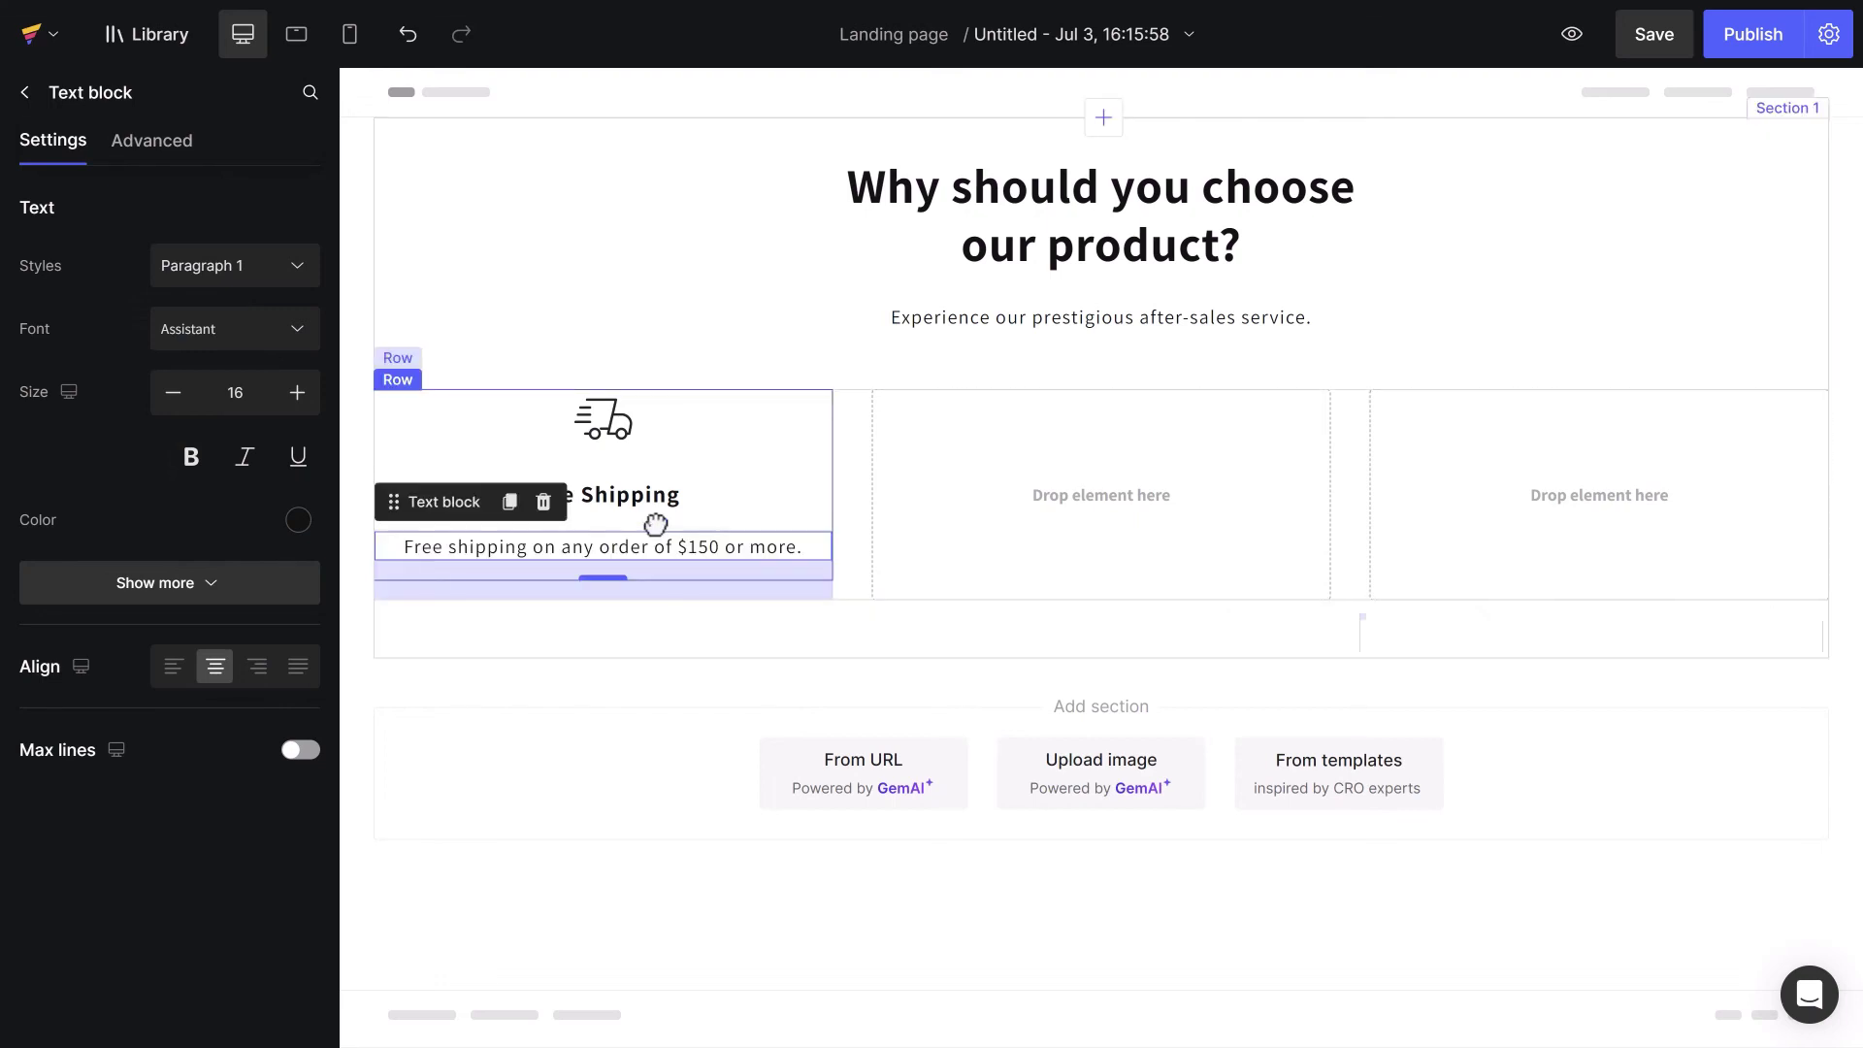
- Set the bordered row's inside space to XL (24) top and bottom, 3XL (48) left and right
click(355, 701)
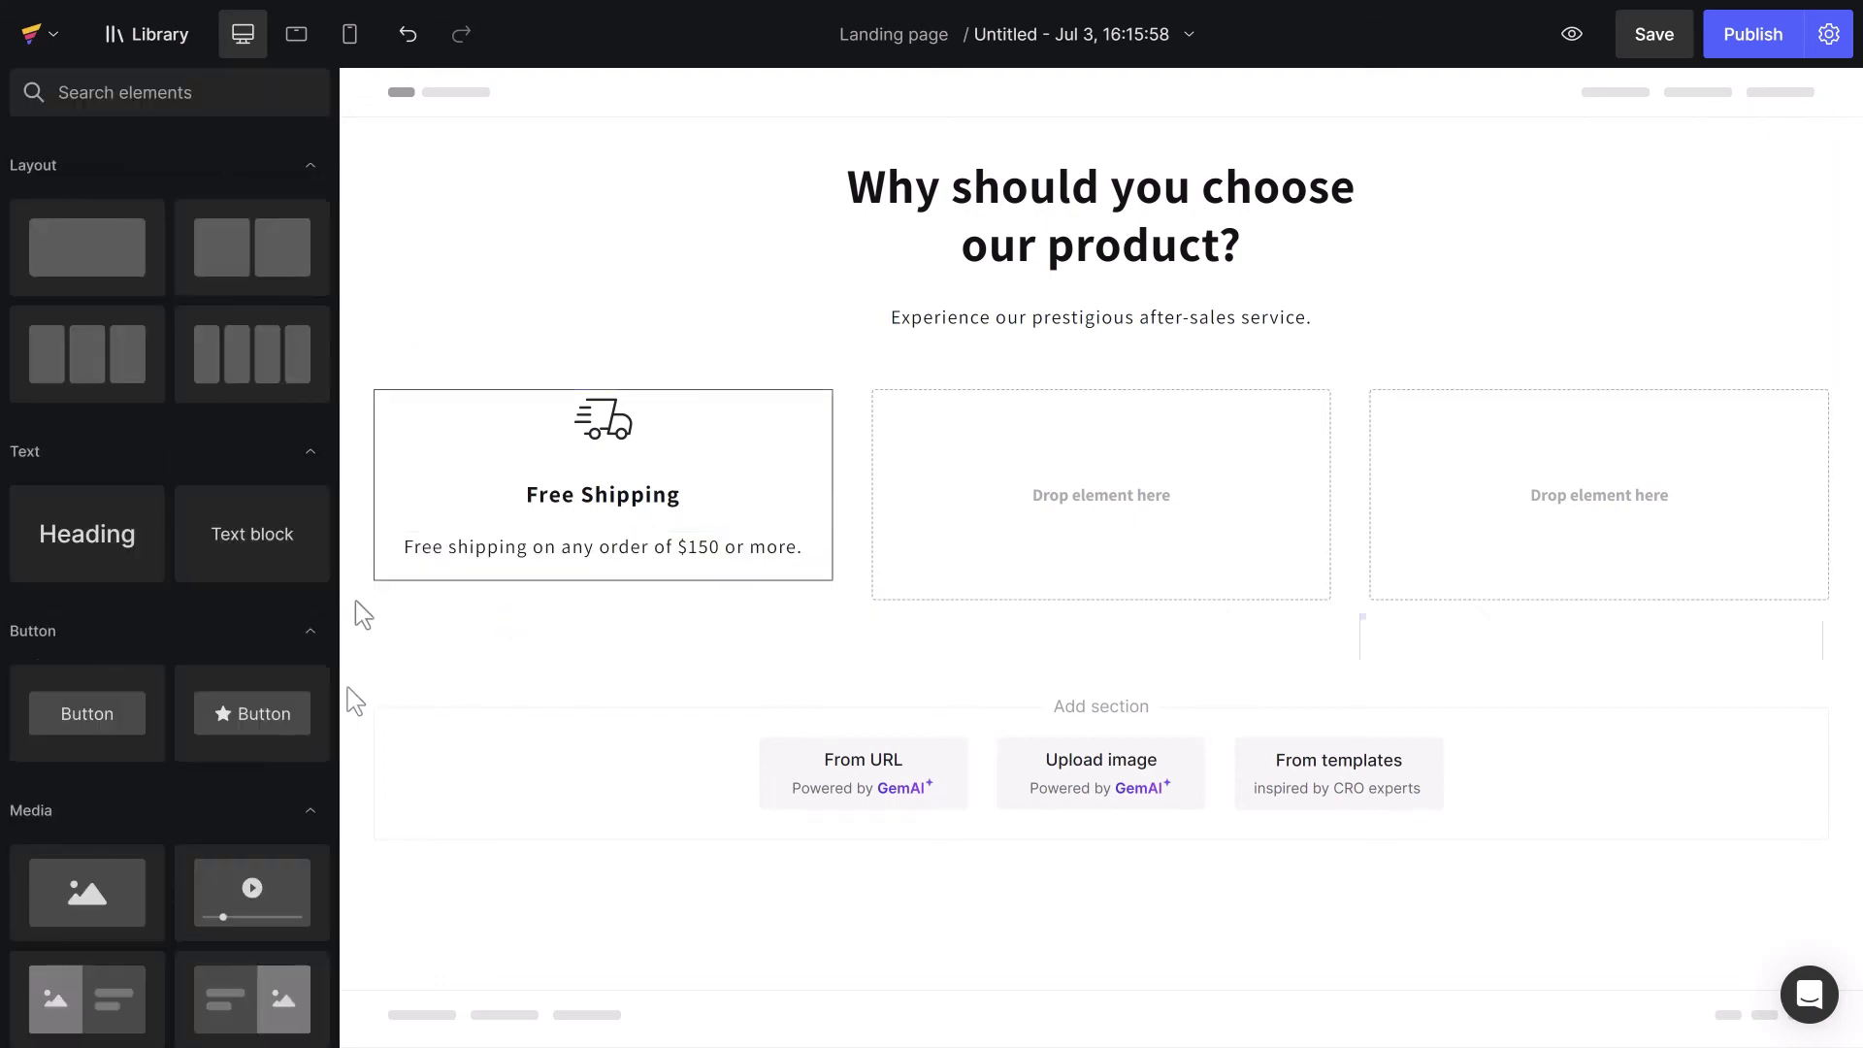
click(412, 367)
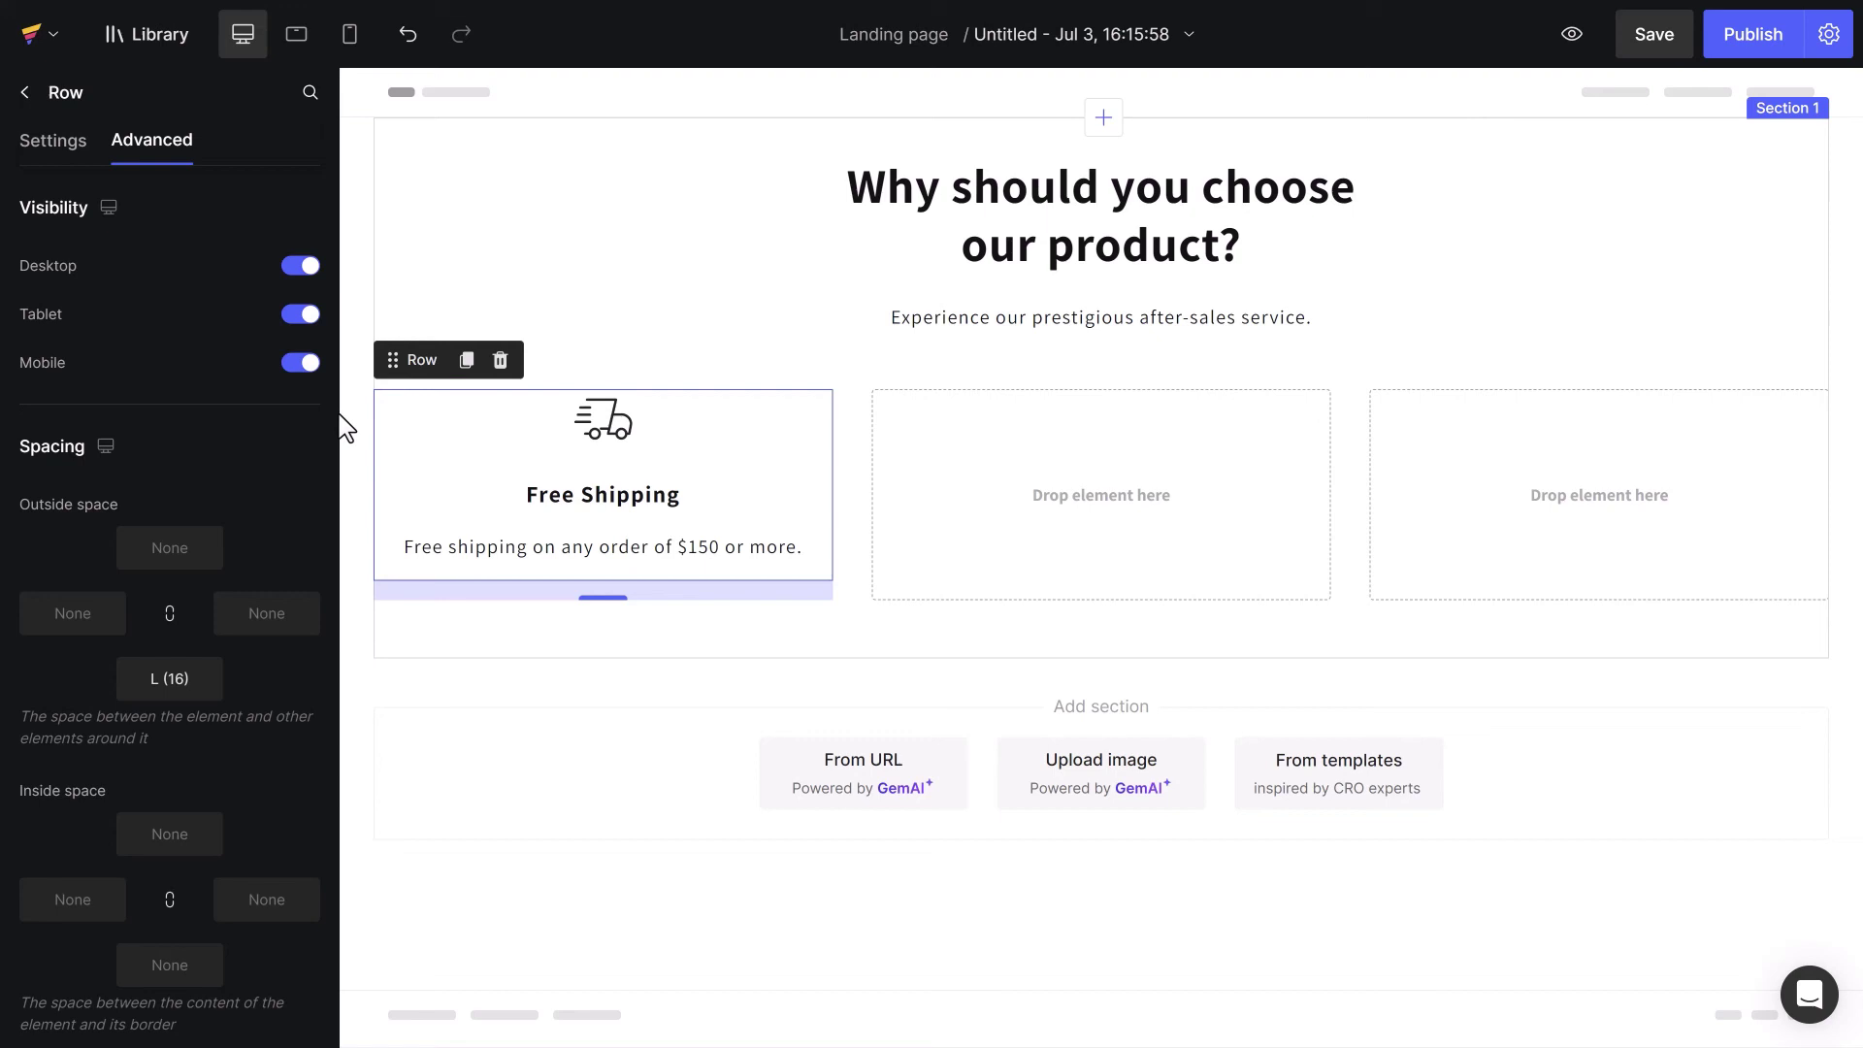
scroll(333, 520, down, 4)
click(198, 496)
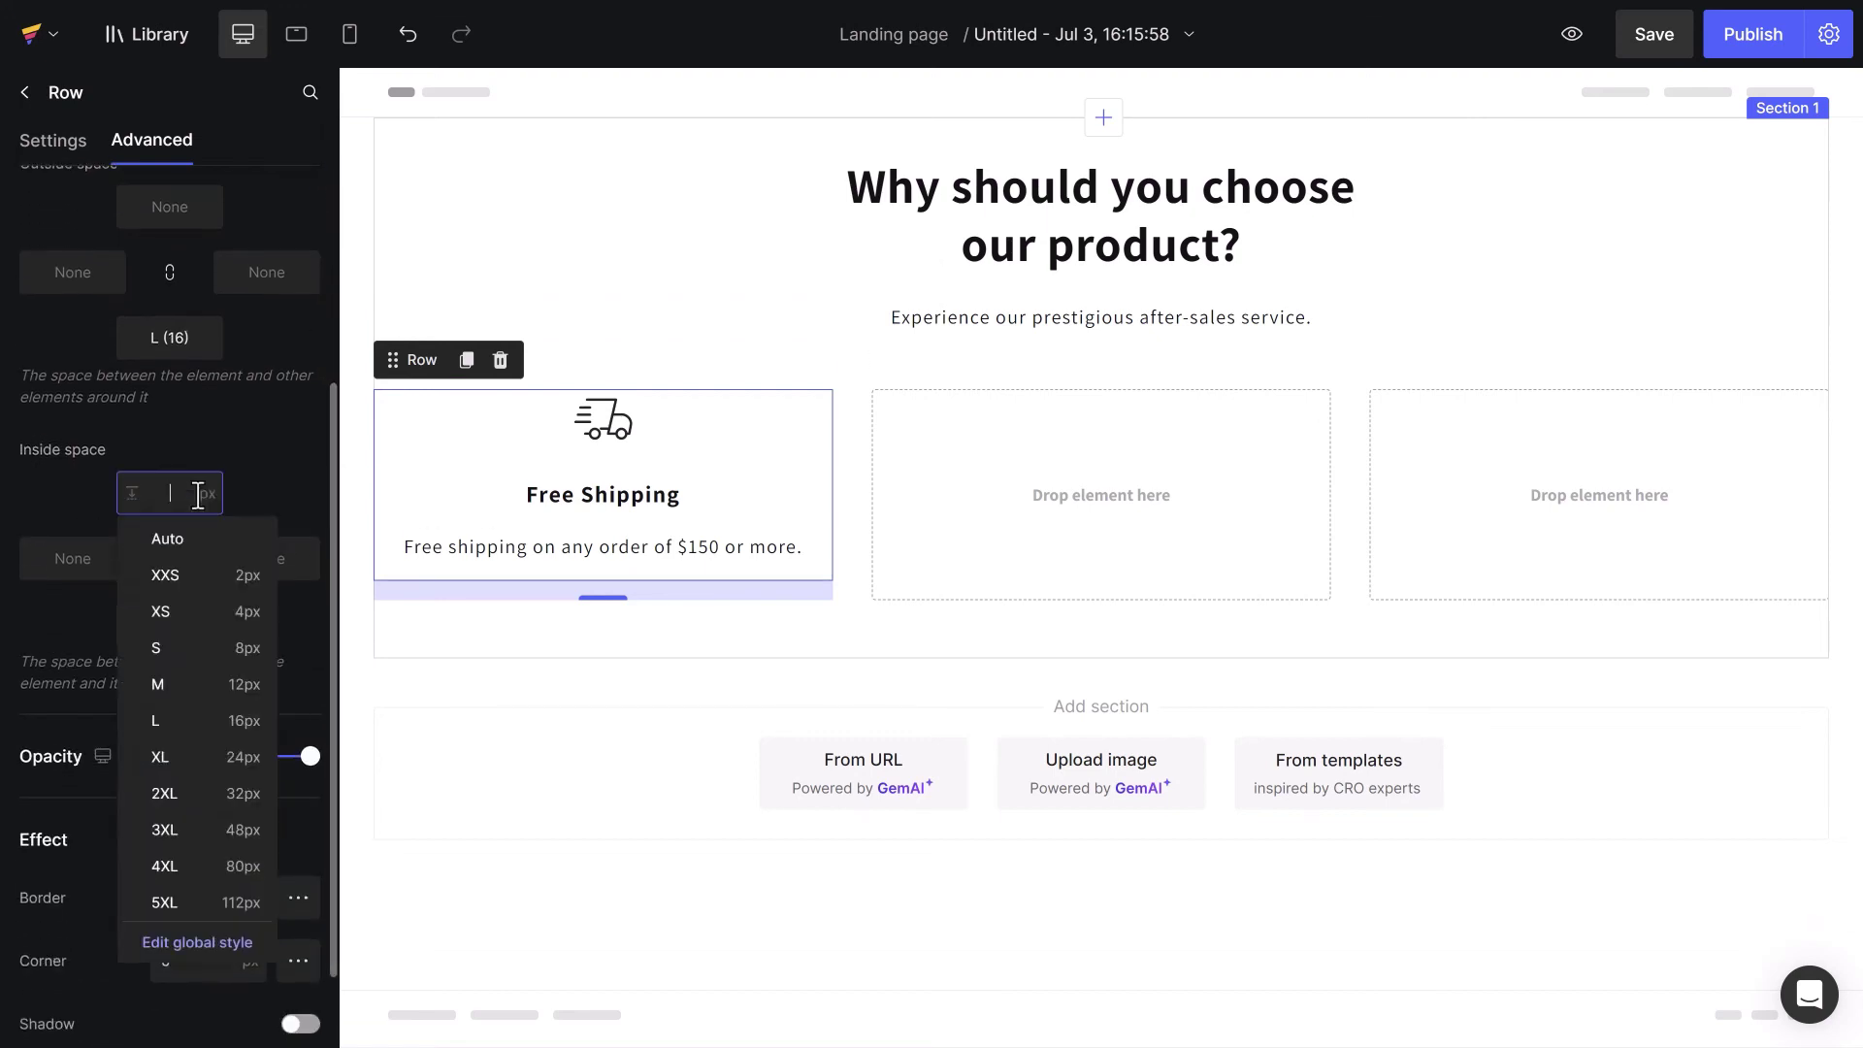
click(199, 757)
click(191, 624)
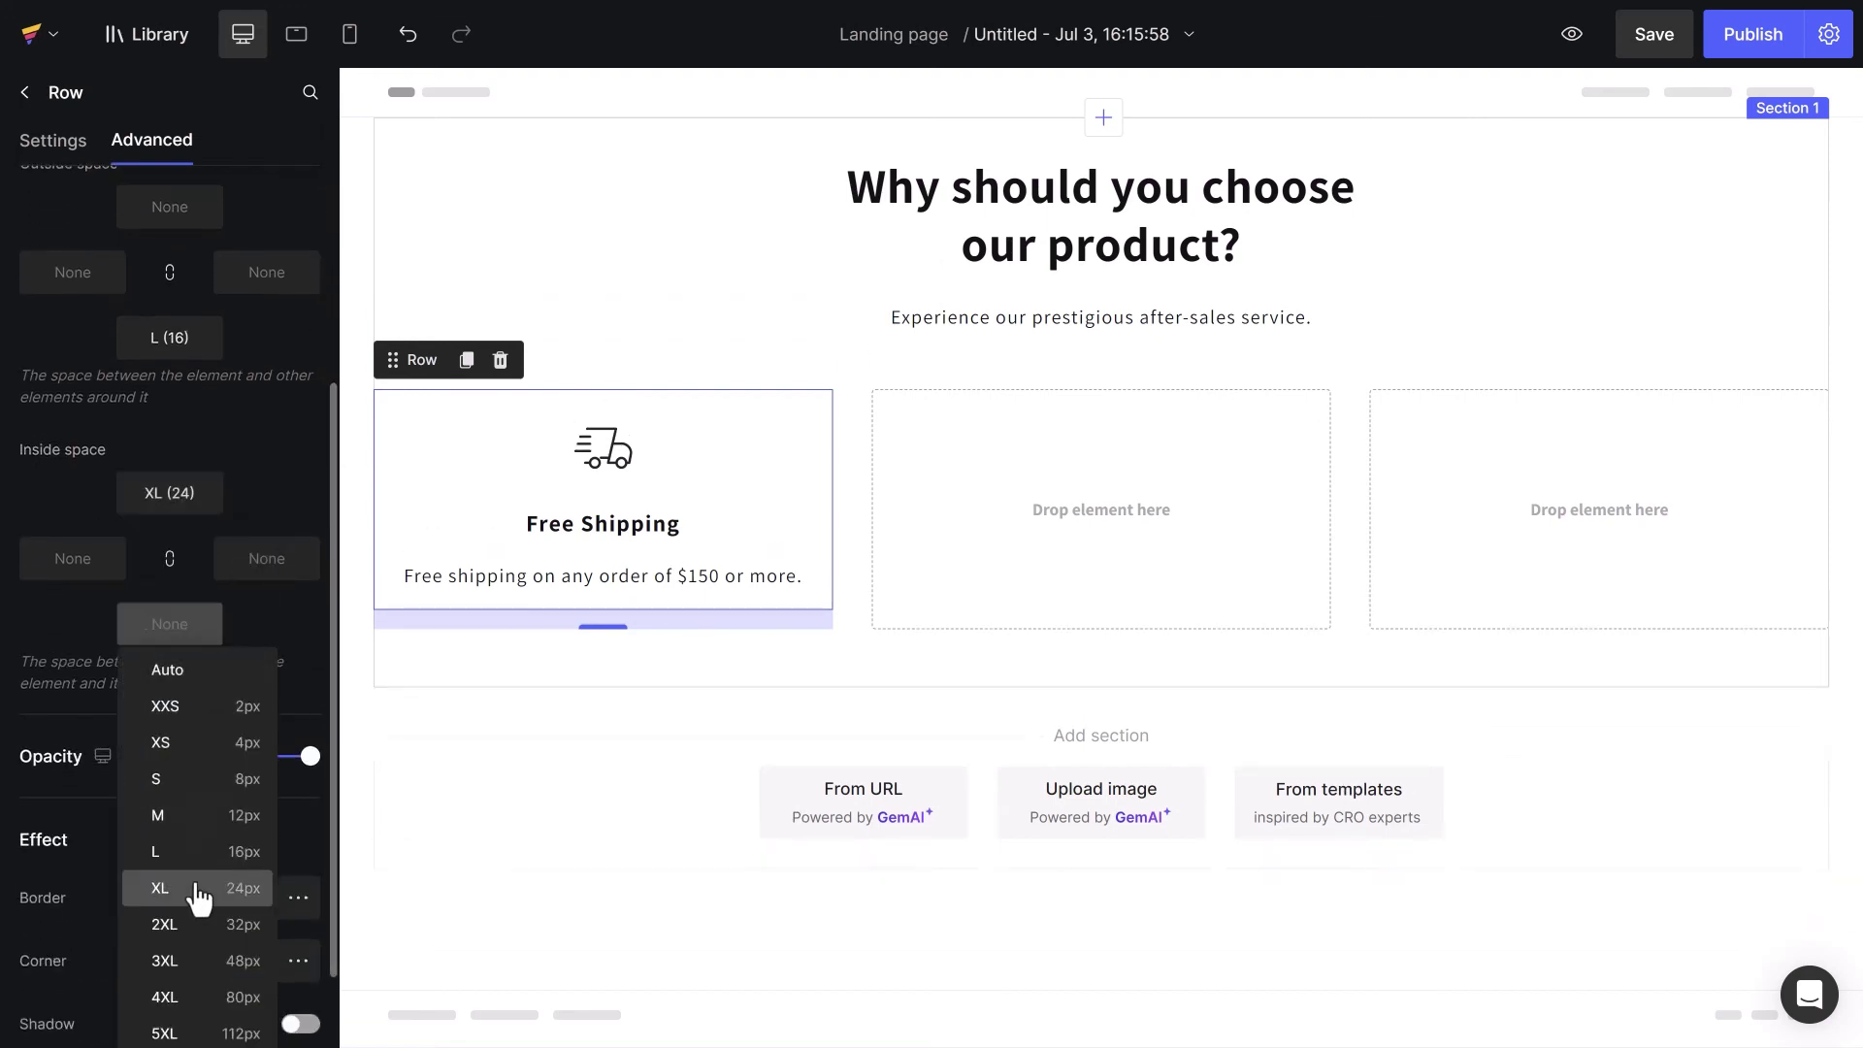
click(199, 887)
click(78, 558)
click(100, 895)
click(254, 555)
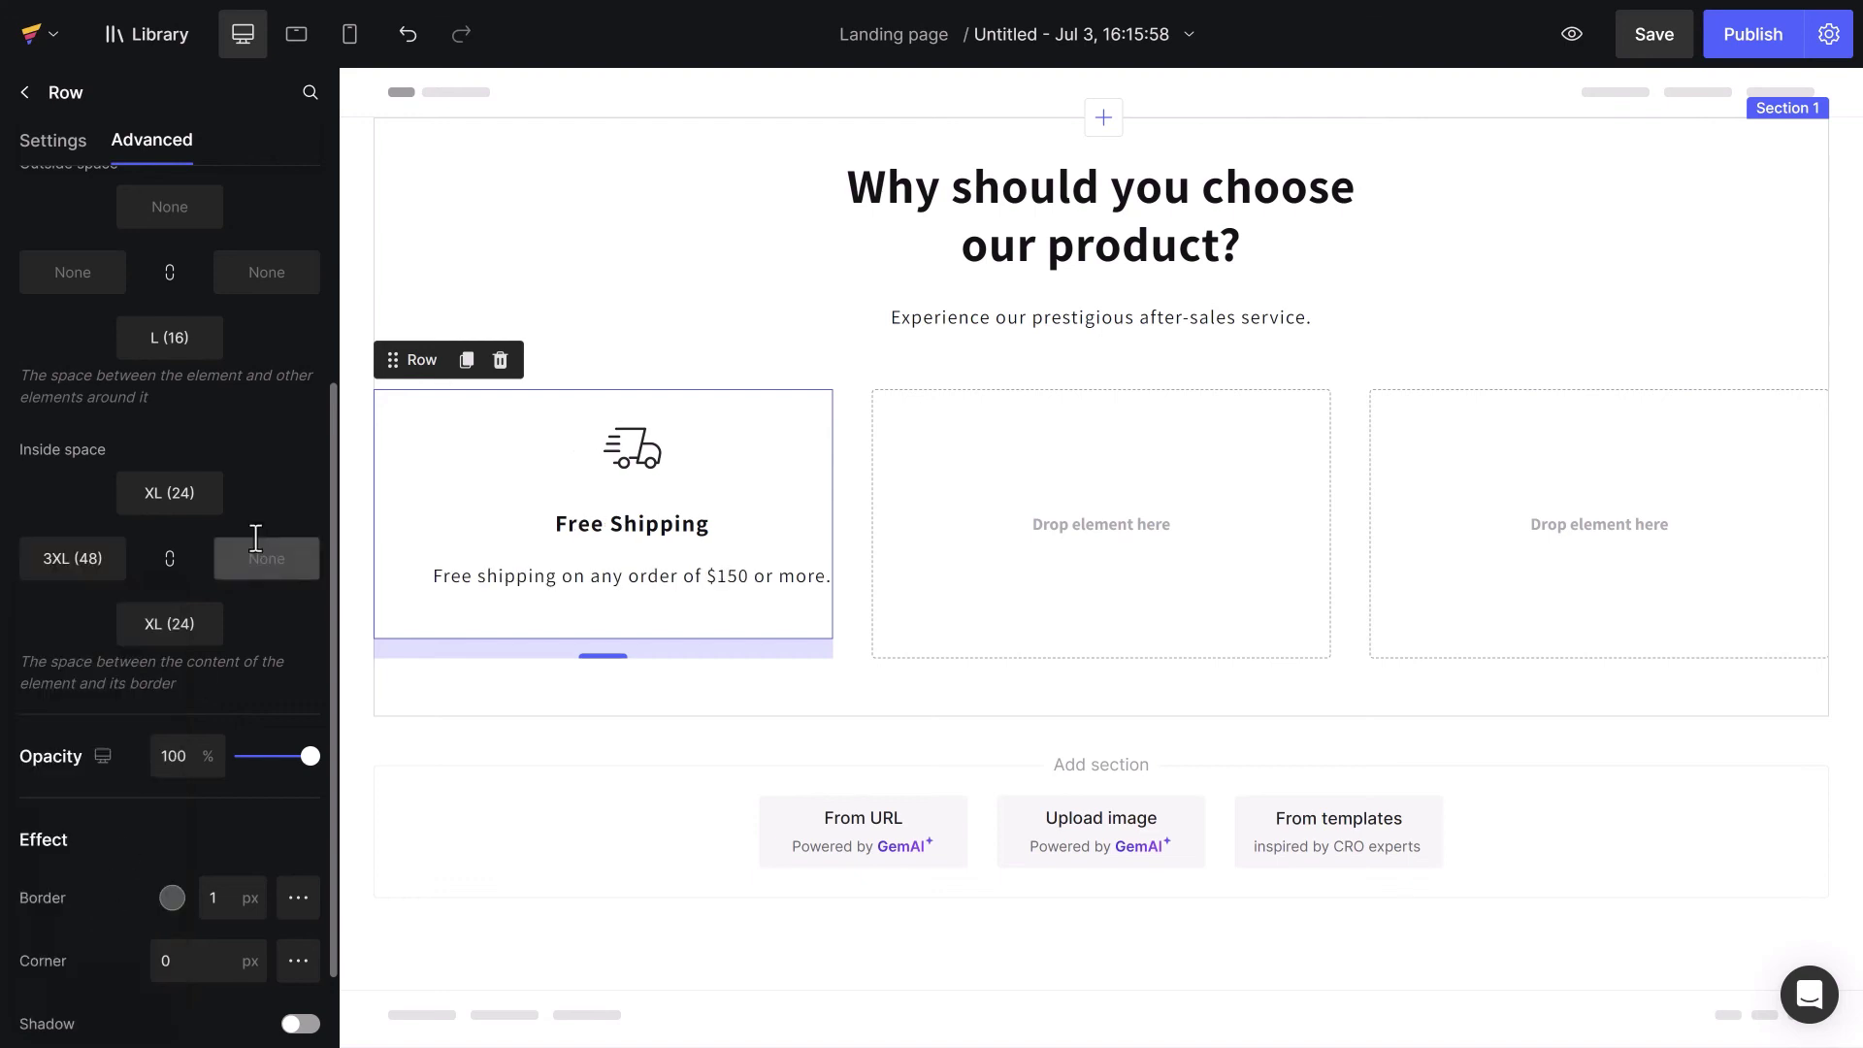
click(242, 895)
click(358, 636)
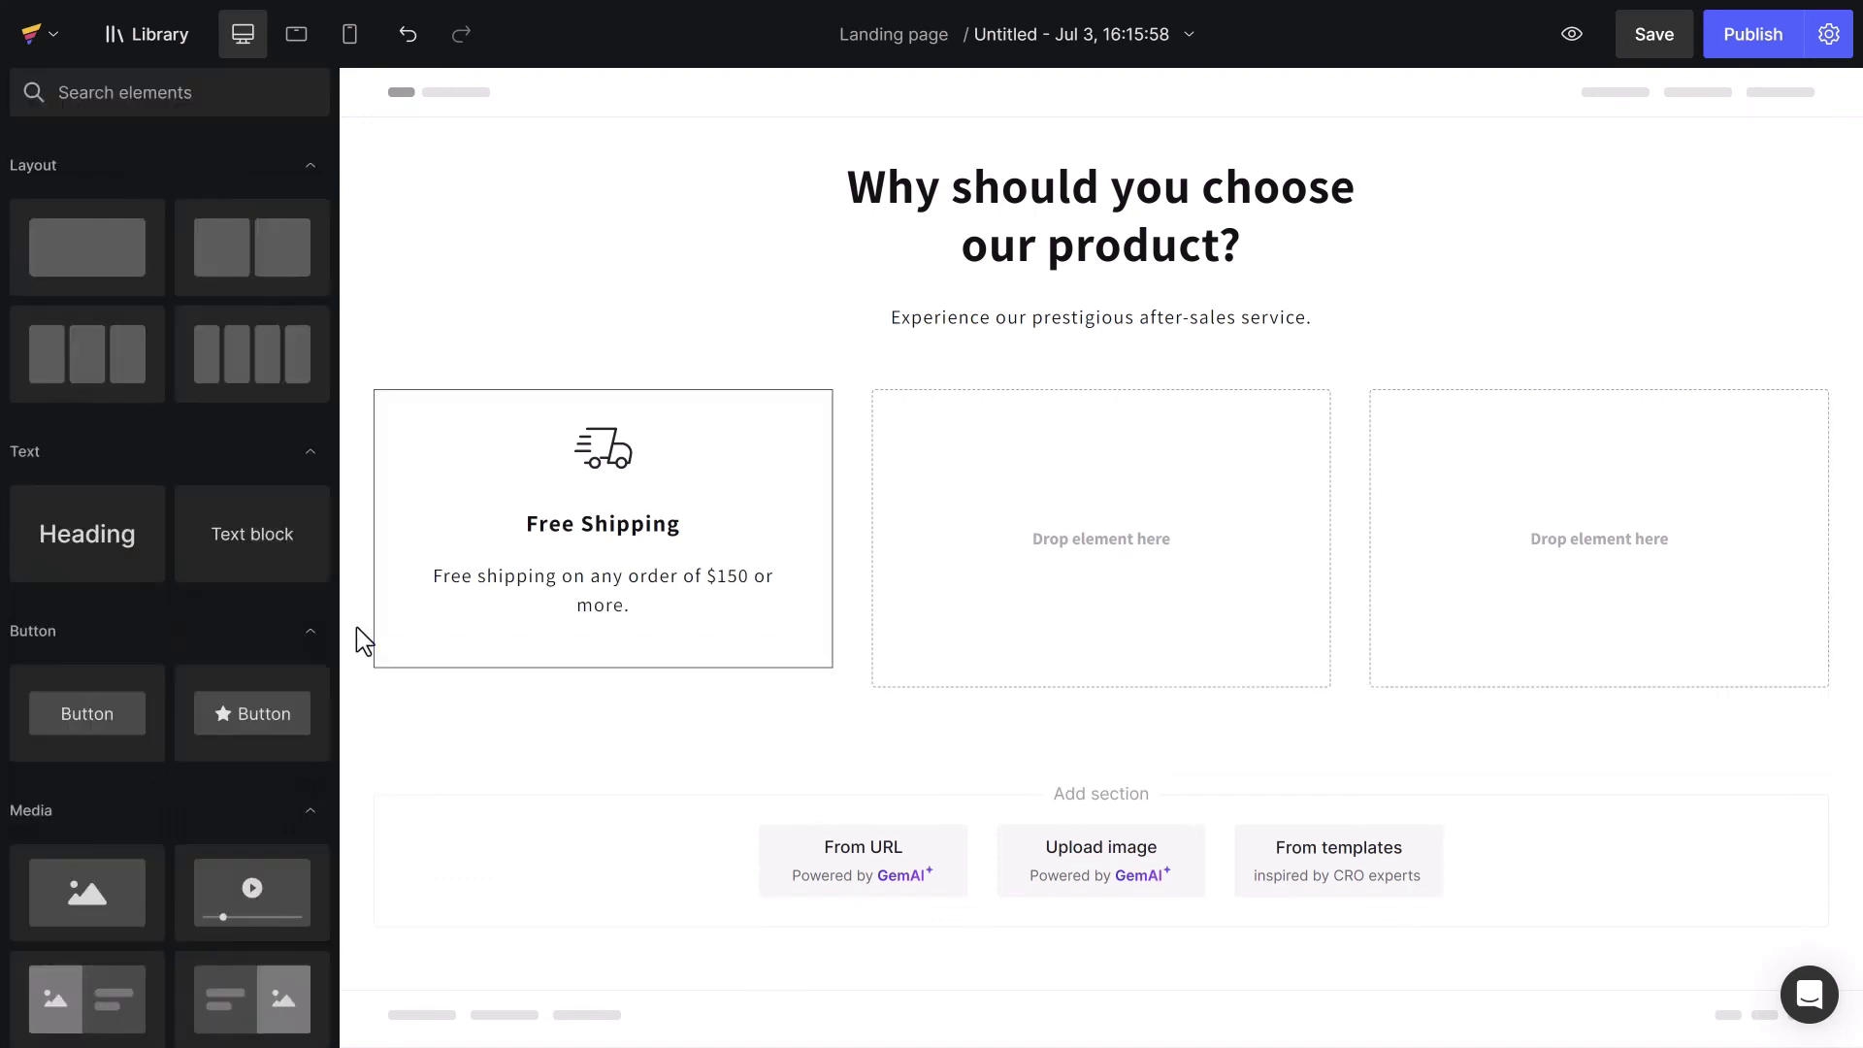
click(408, 369)
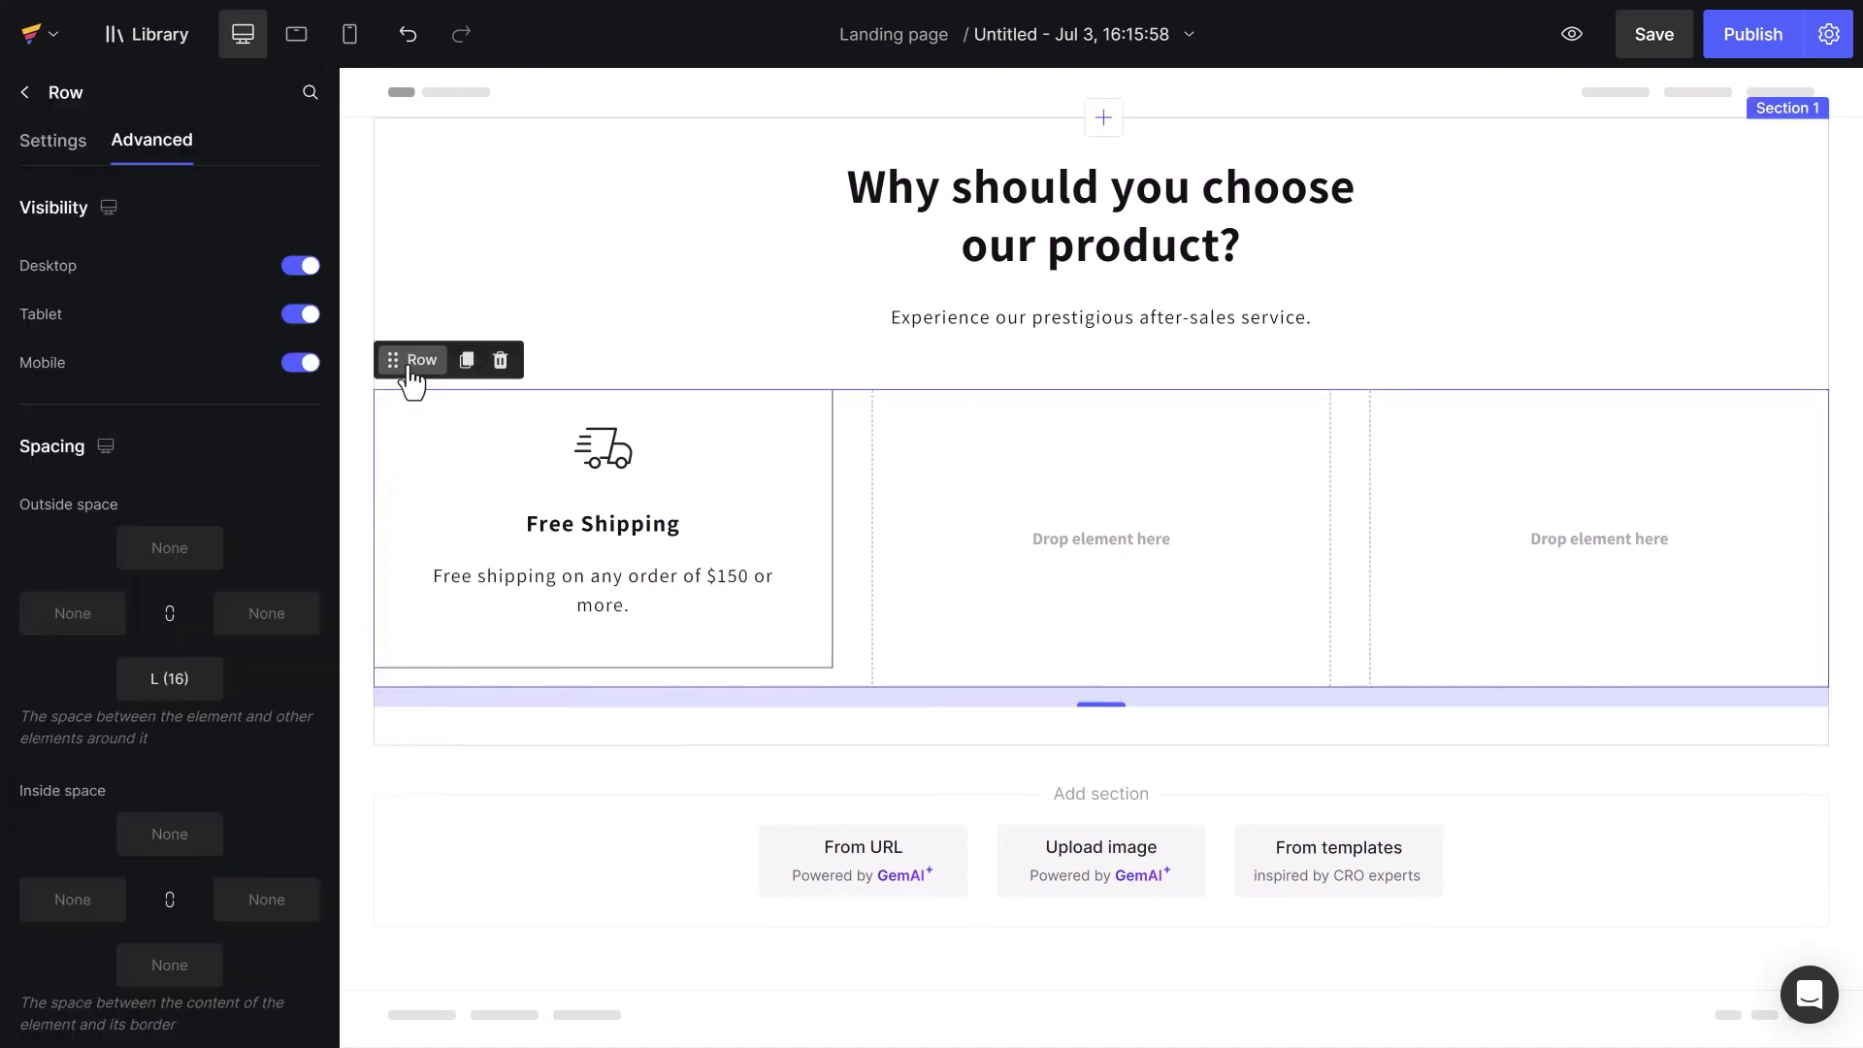
- Delete the two empty columns and duplicate the Free Shipping column twice
click(59, 142)
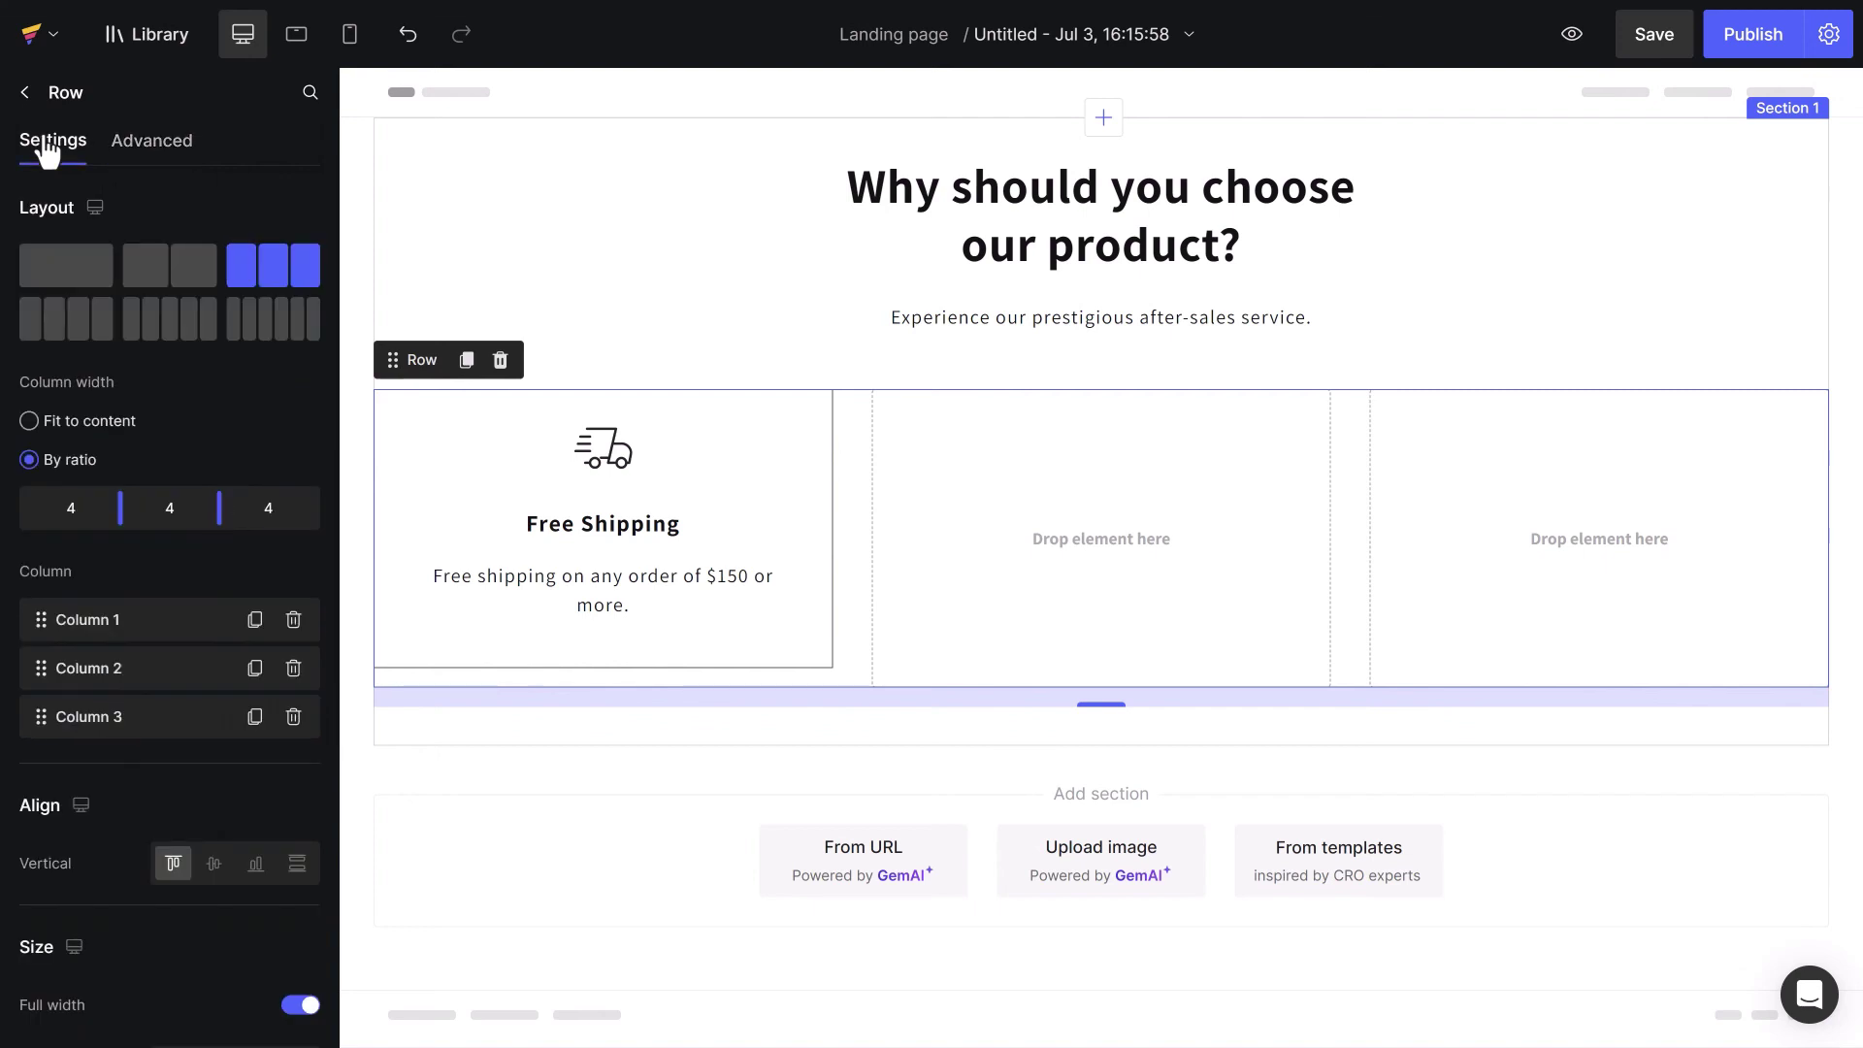
click(293, 716)
click(293, 670)
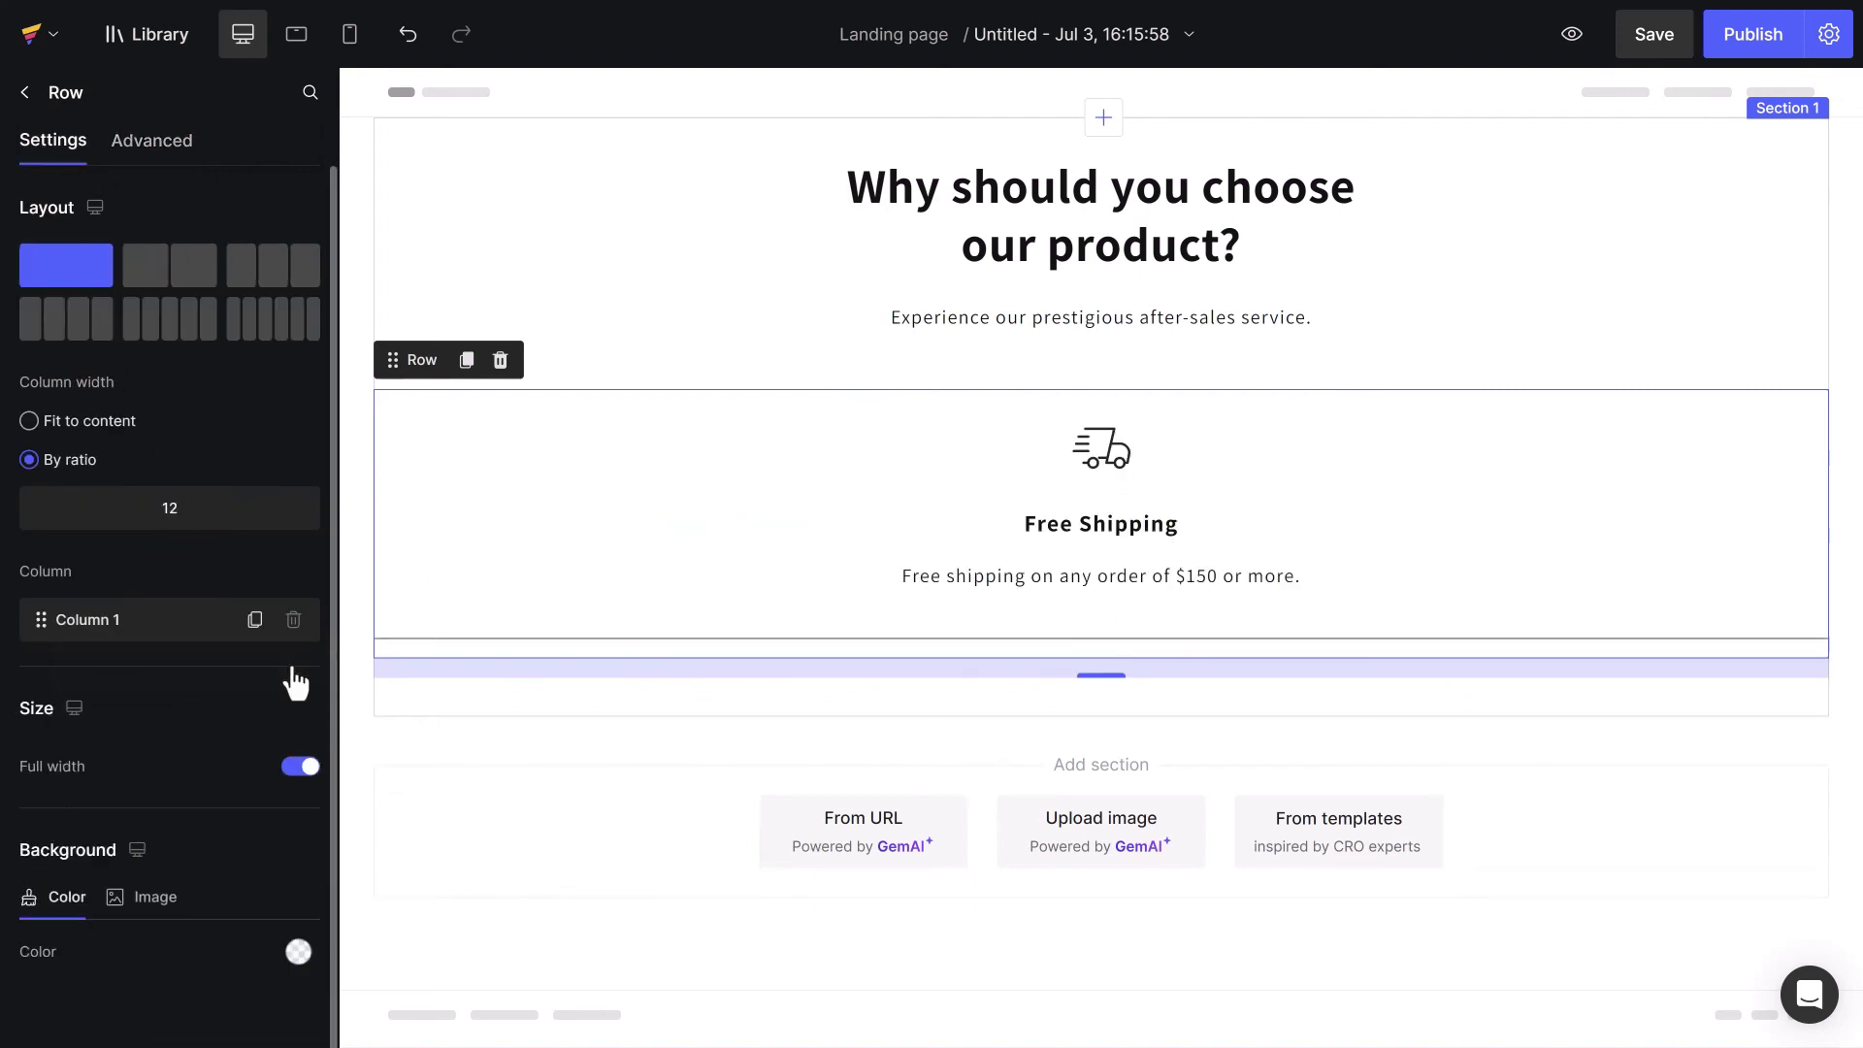
click(255, 622)
click(253, 668)
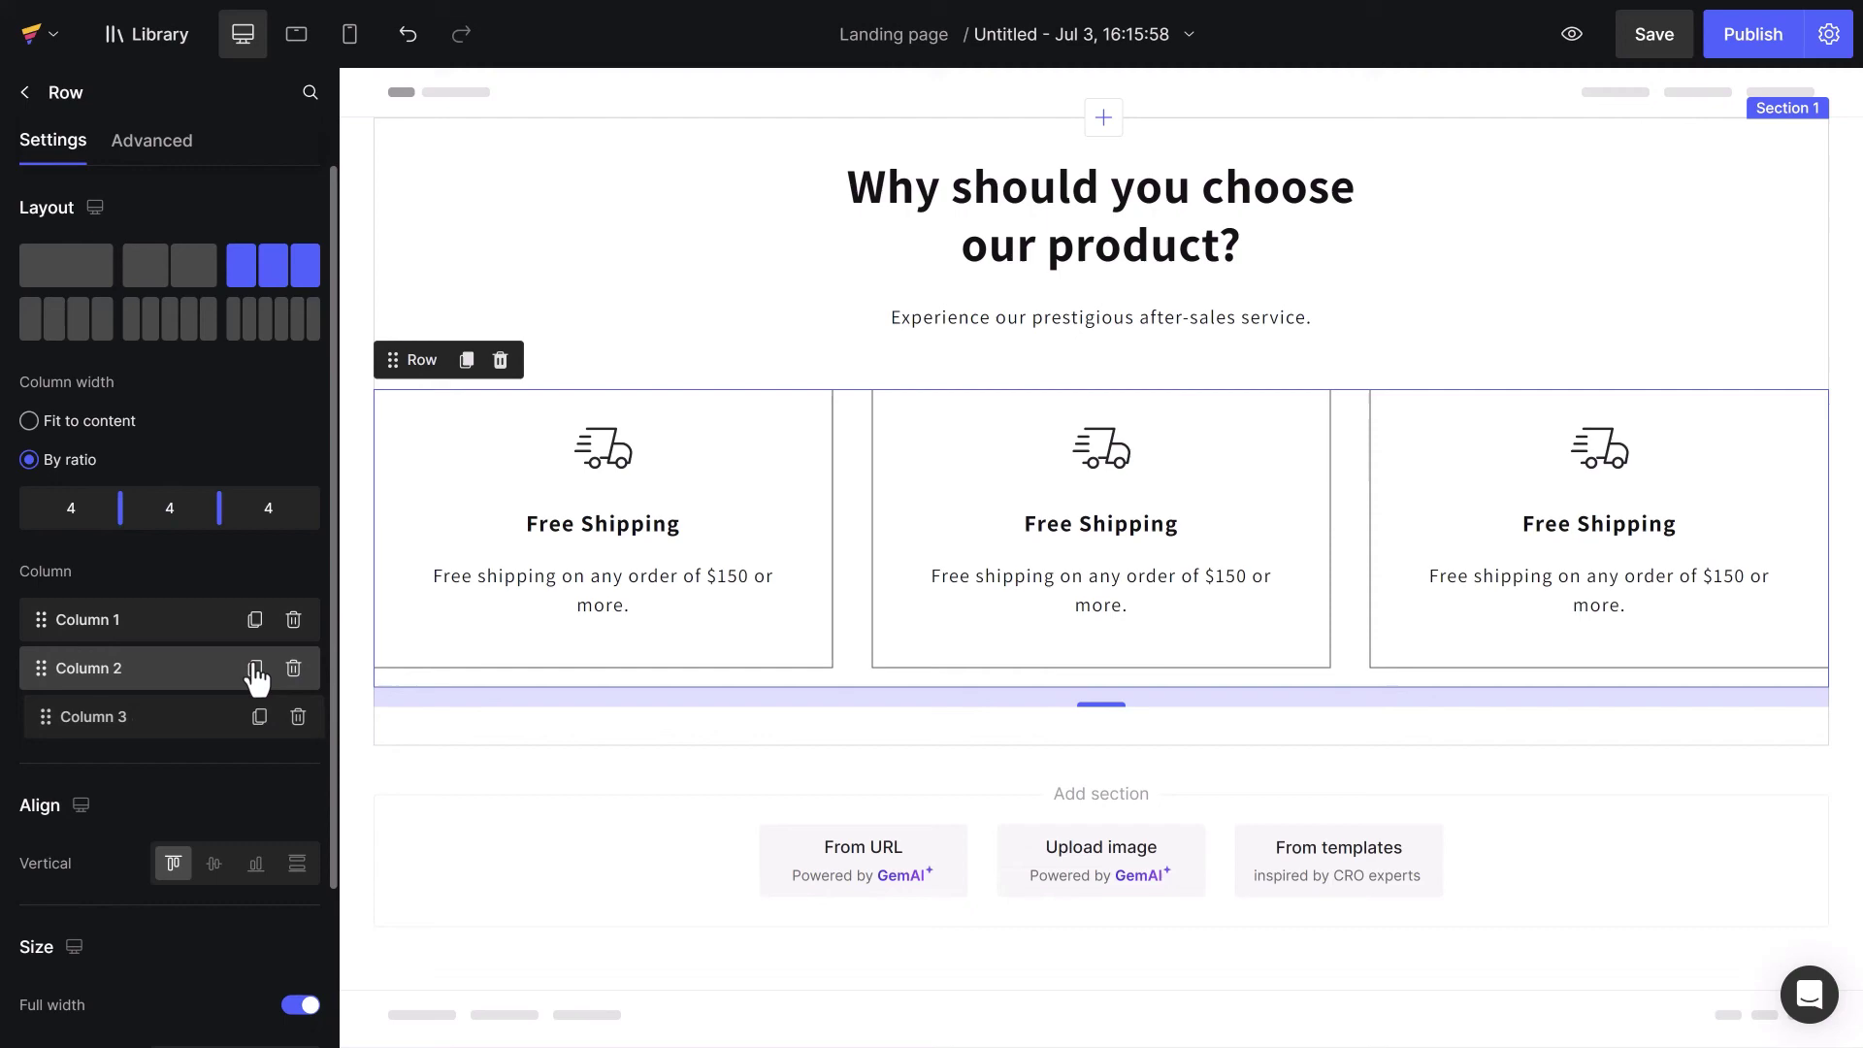
- Replace the middle and right icons with files 2 (box-with-shield) and 3 (card)
click(1005, 474)
click(184, 341)
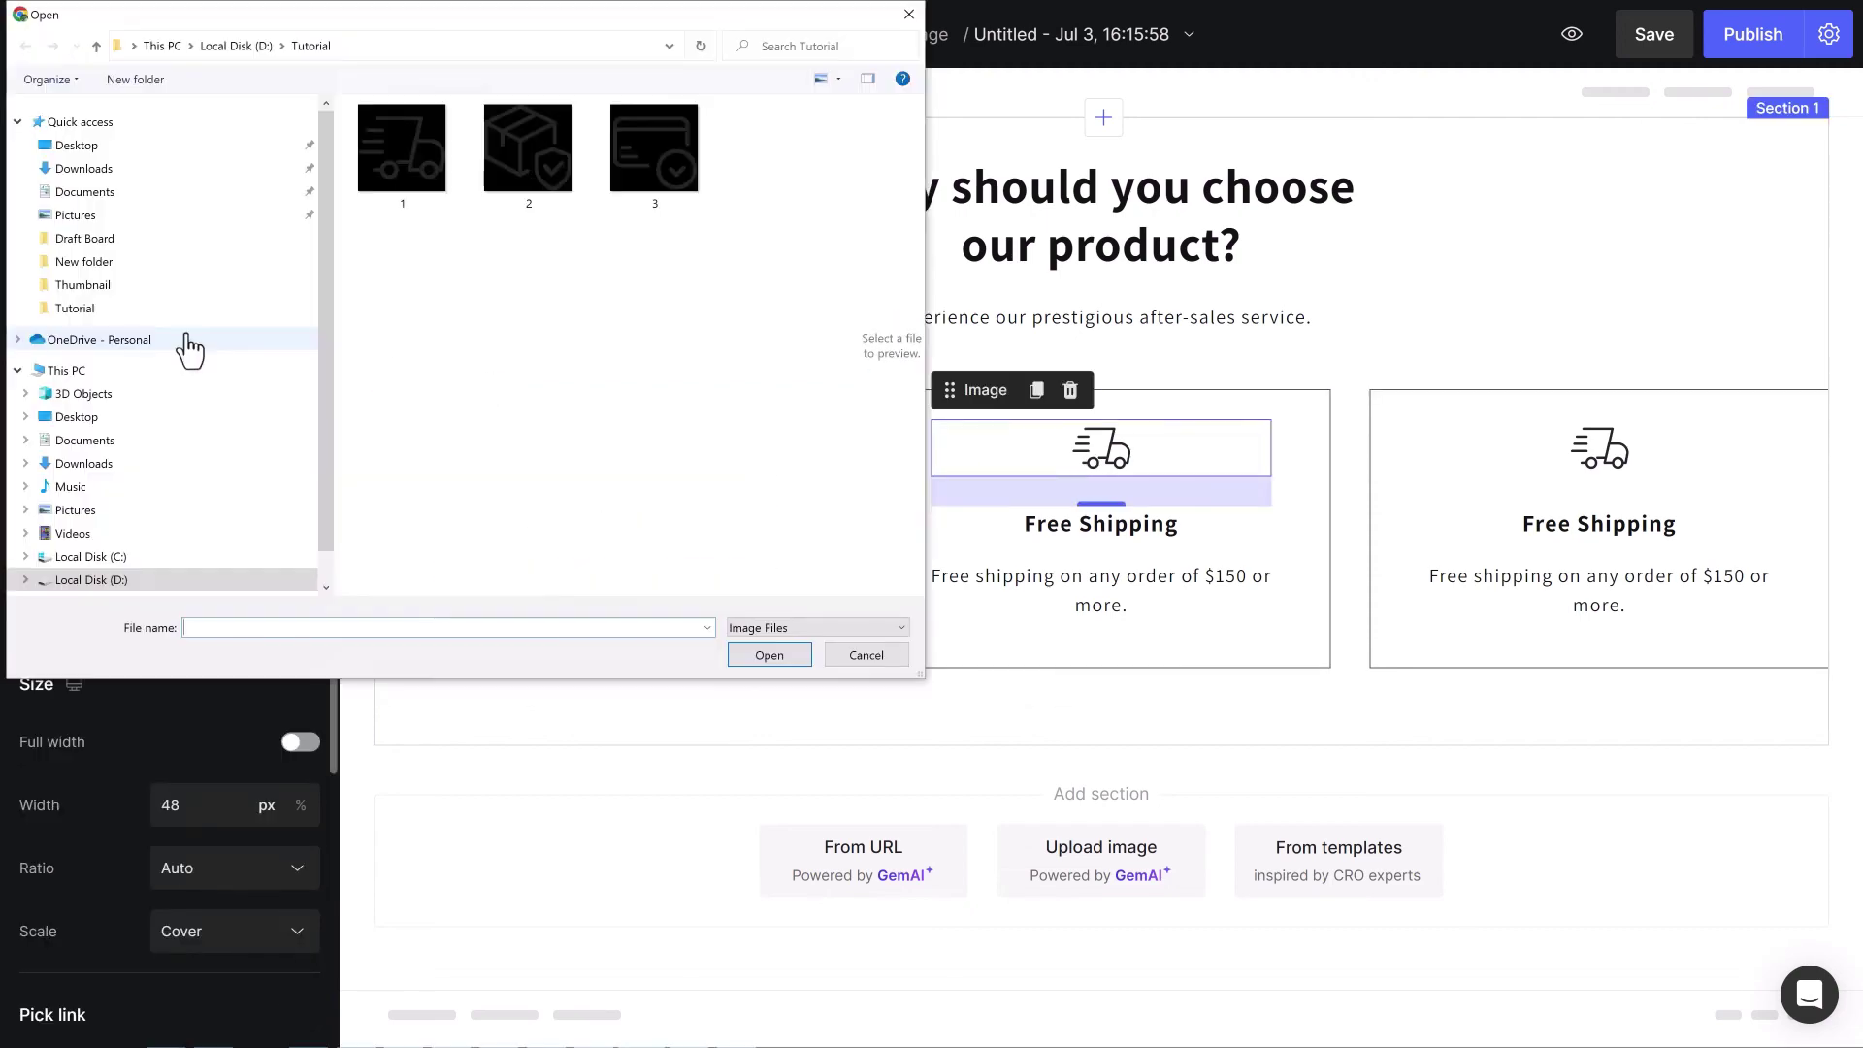
click(529, 147)
click(744, 654)
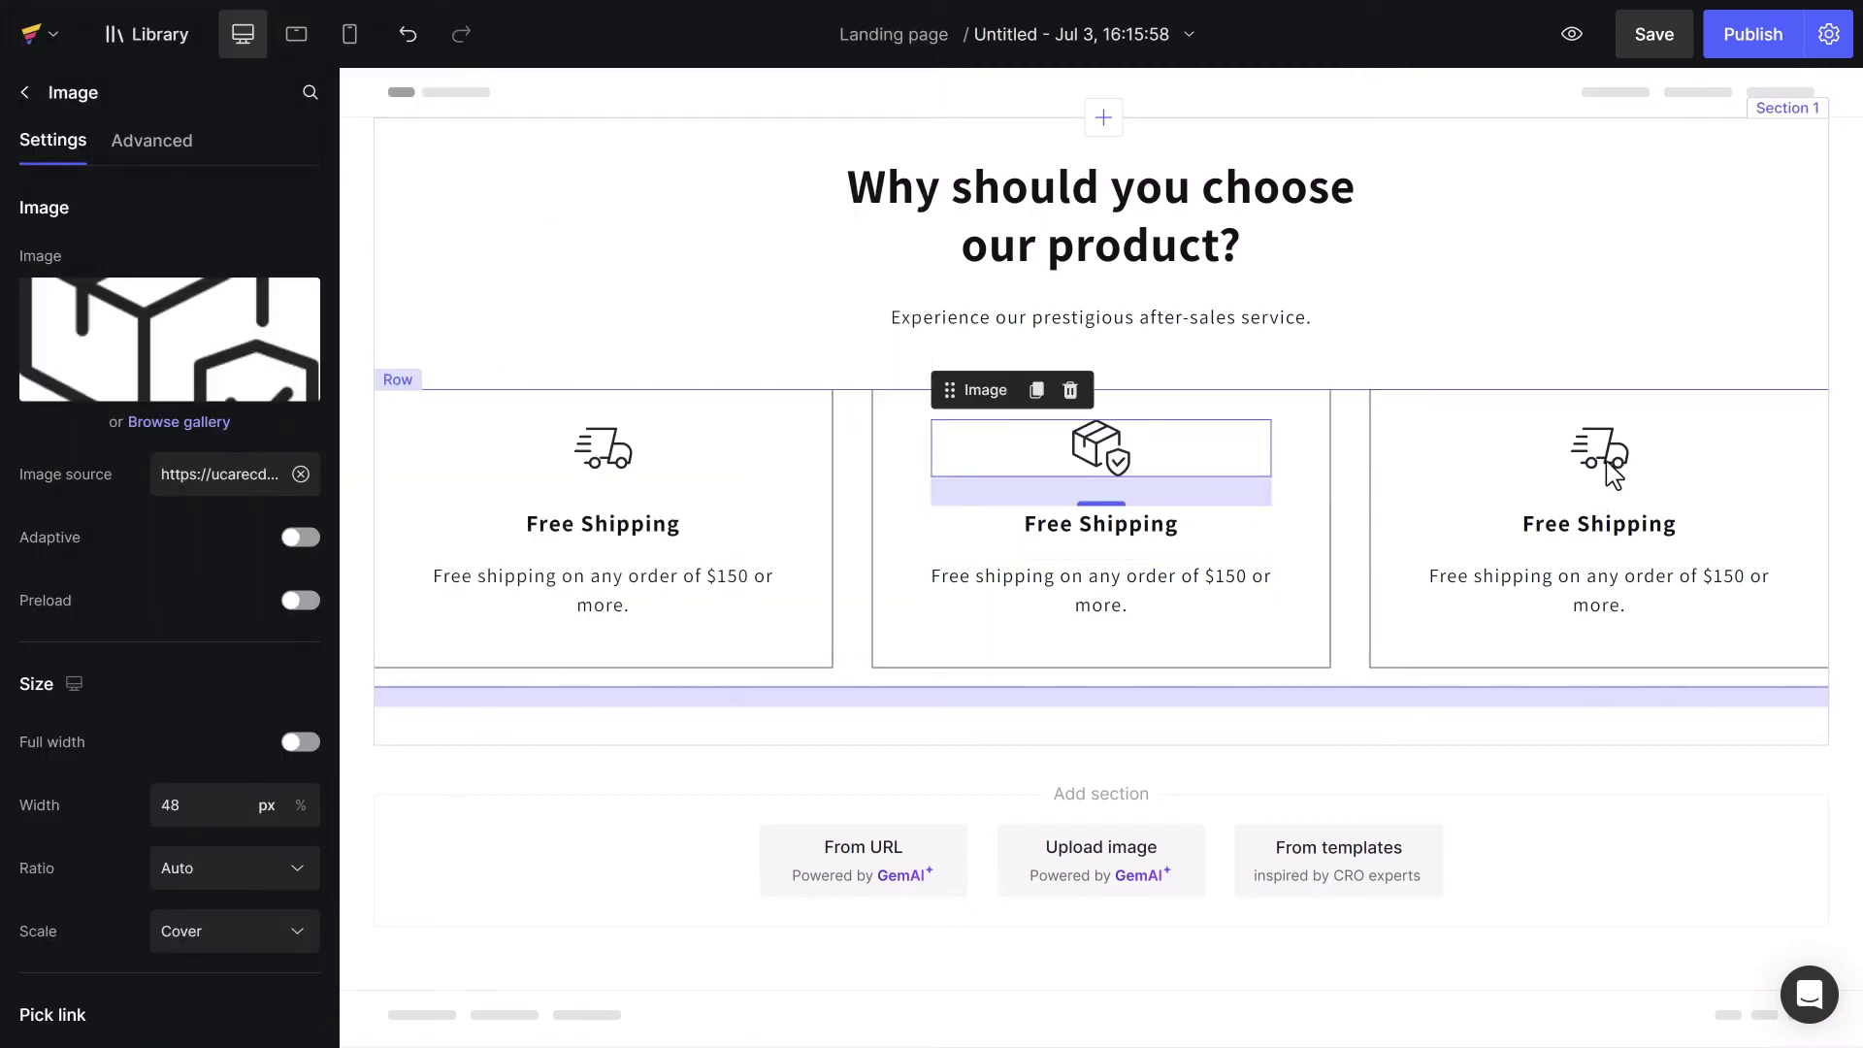
click(184, 342)
click(654, 153)
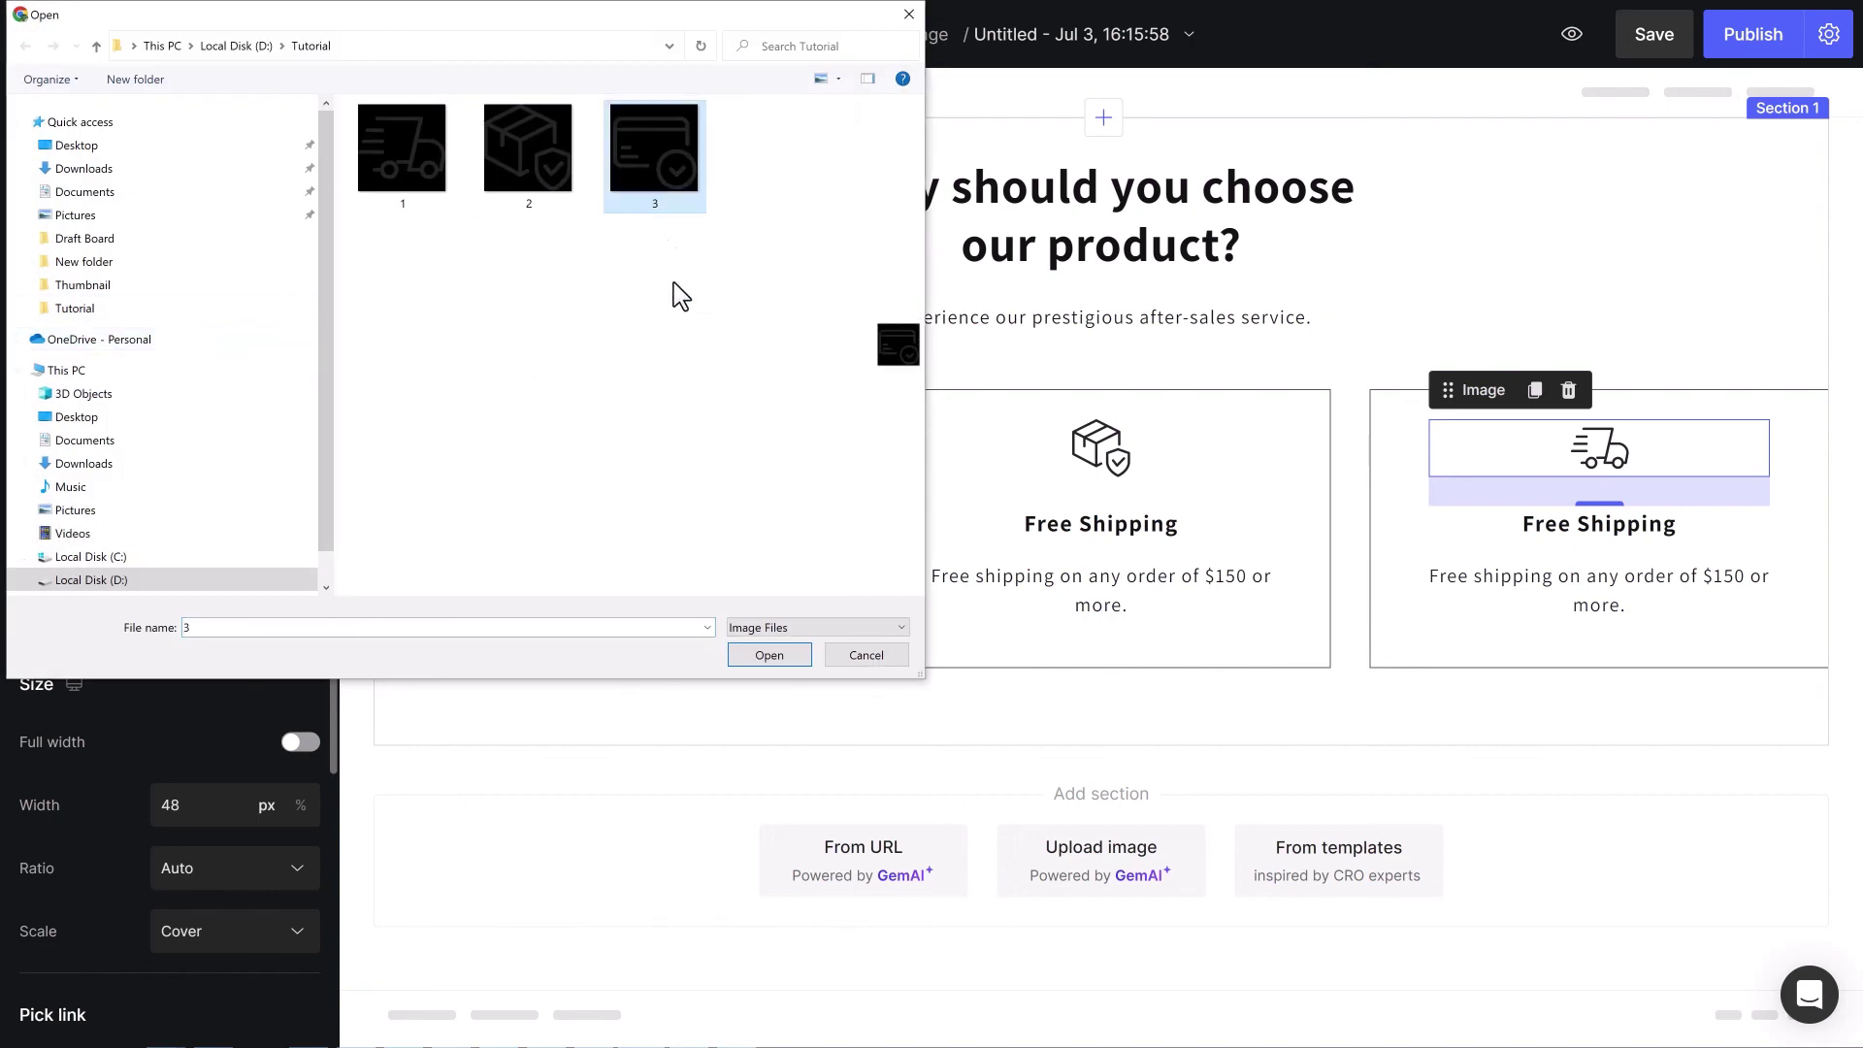
click(768, 655)
click(395, 386)
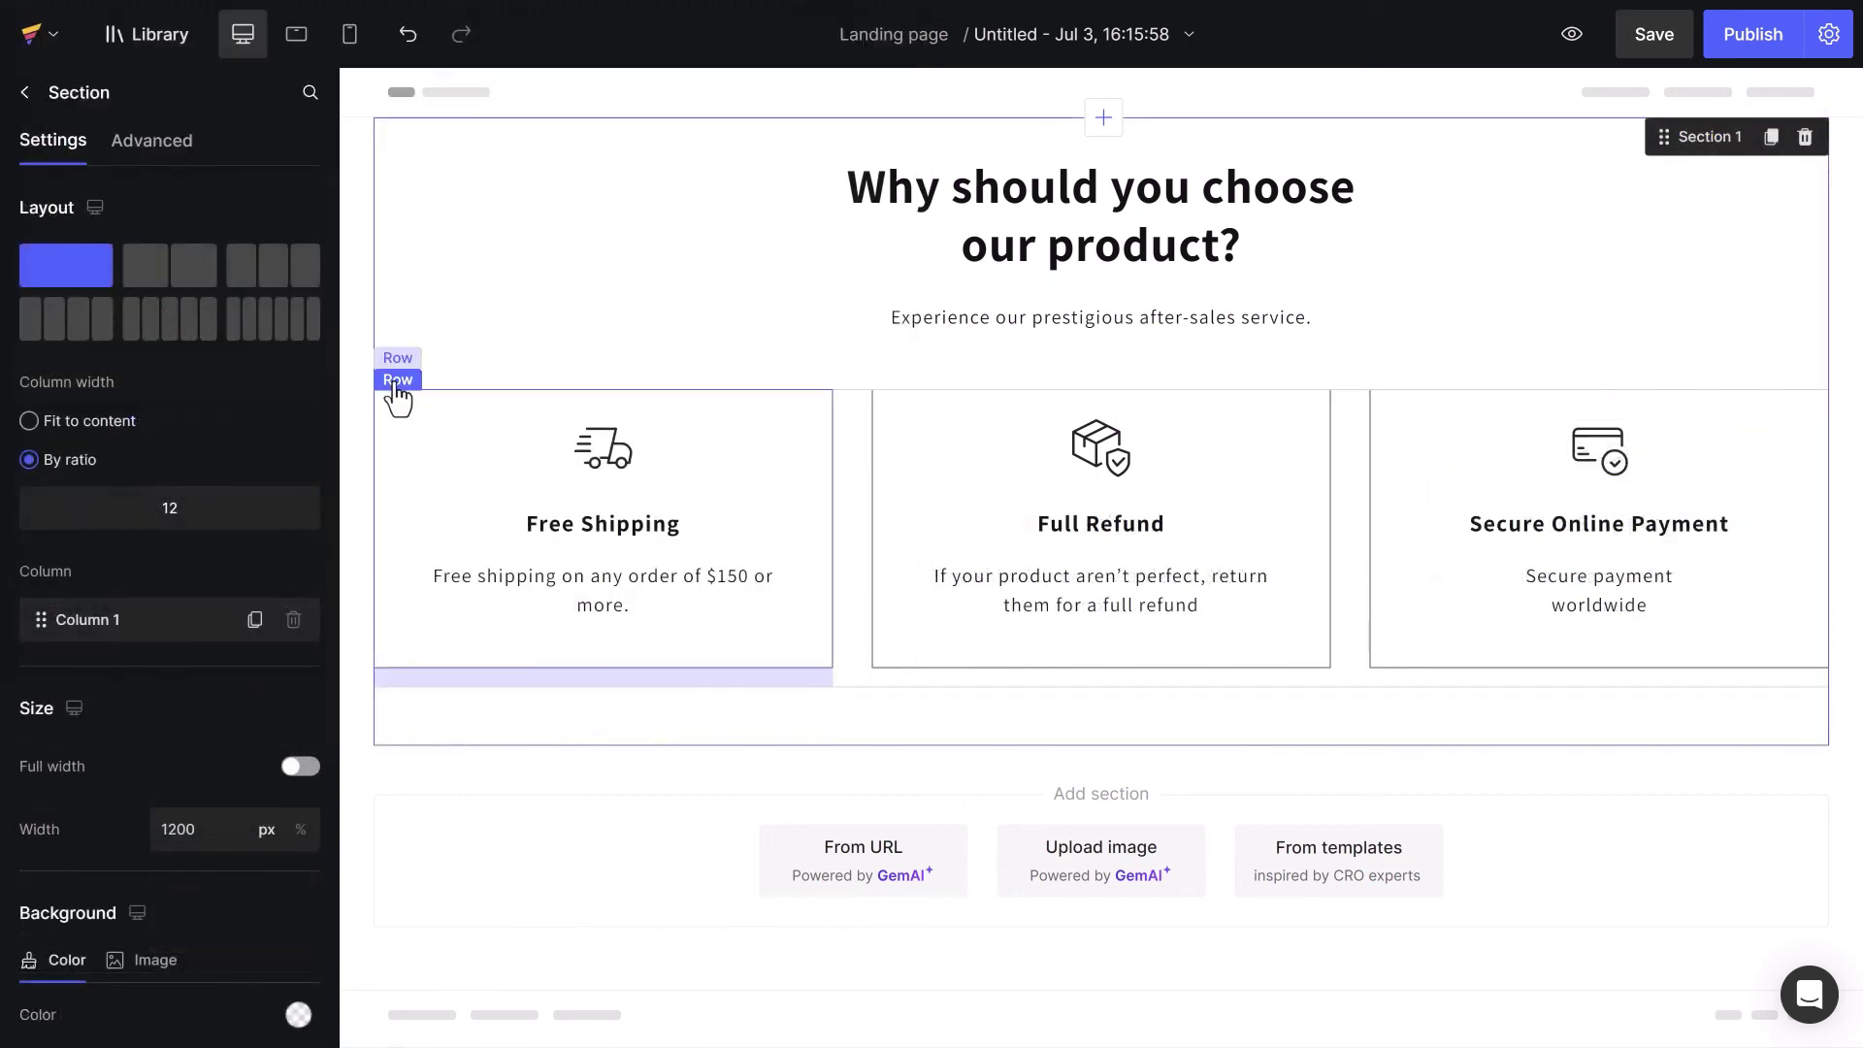
- Set the three-column row's Column gap to 0 px so the bordered boxes sit flush
click(397, 379)
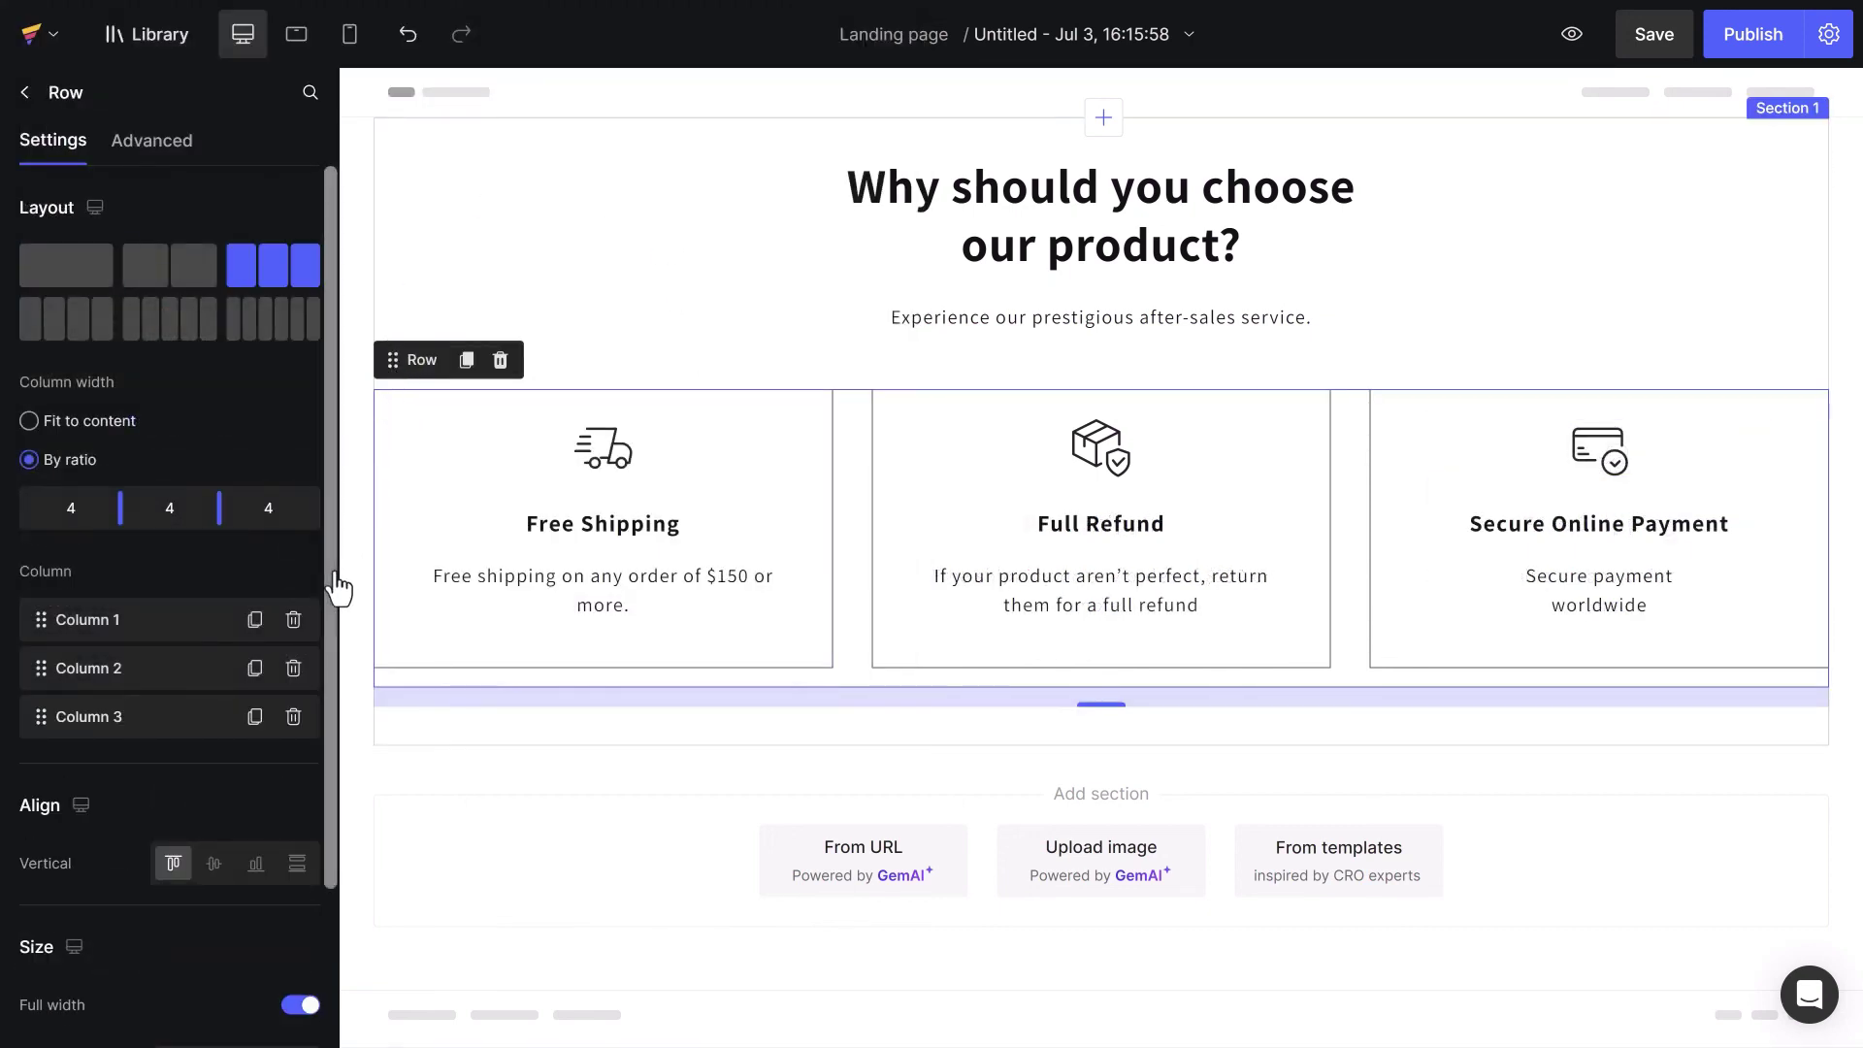
drag(333, 583, 333, 812)
double_click(231, 792)
text(0)
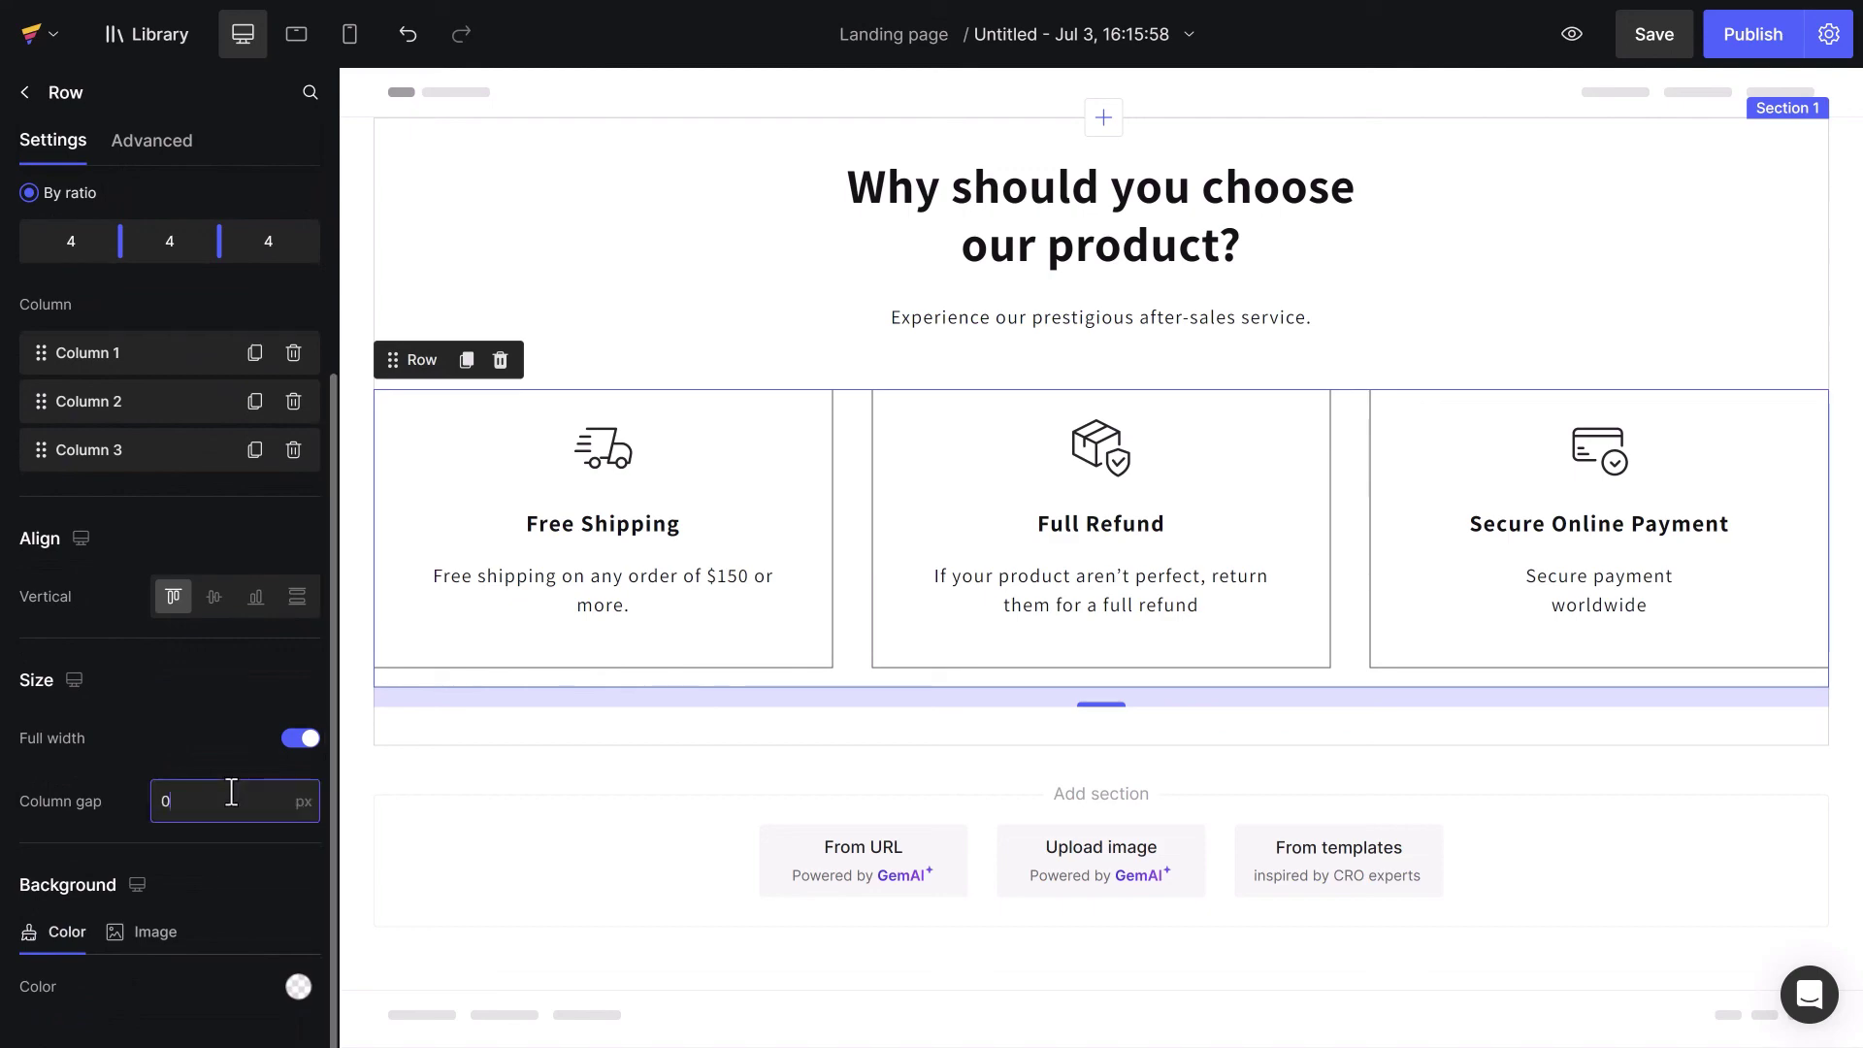
click(351, 636)
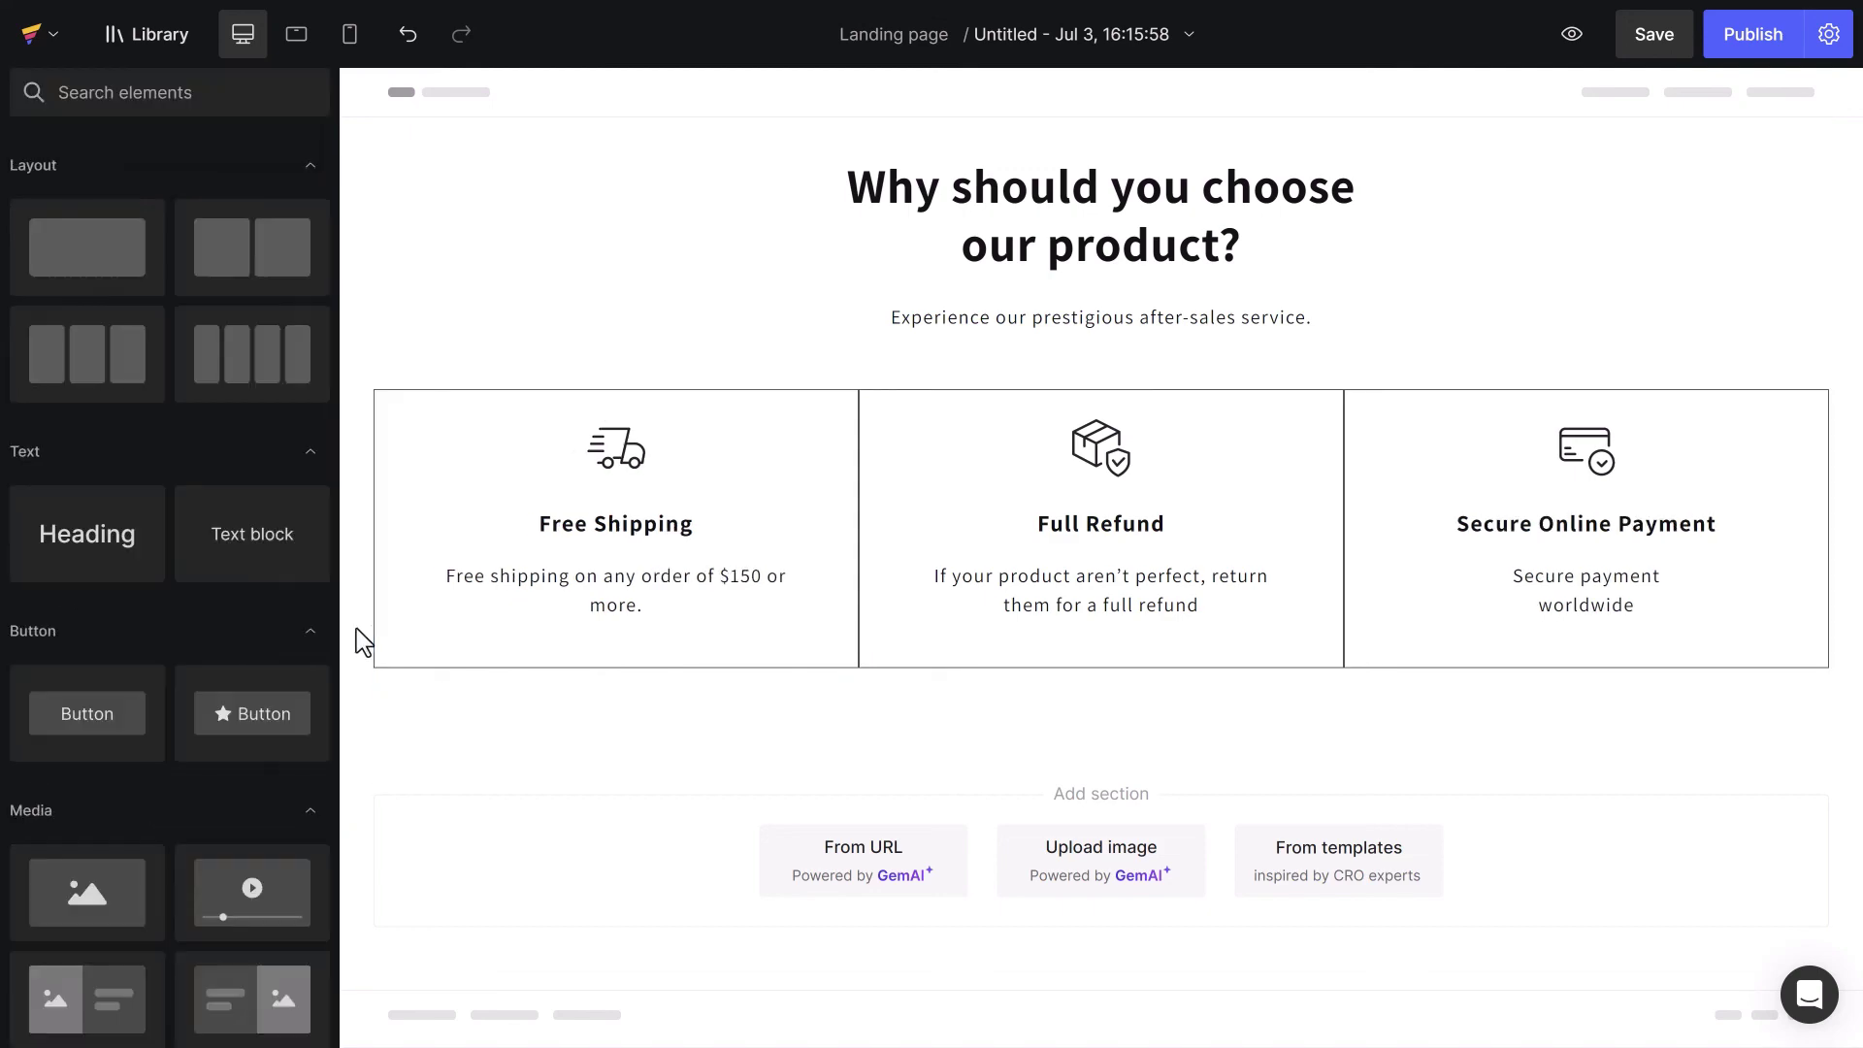